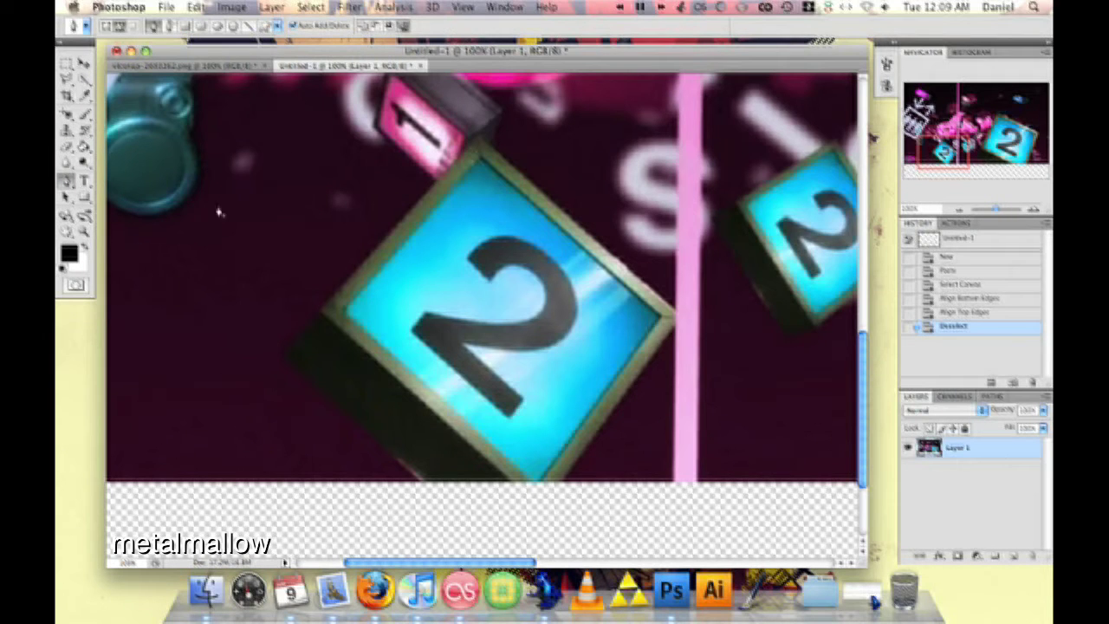
- Add a new layer and start a Pen path at the upper-right frame corner
{"action": "key", "text": "i"}
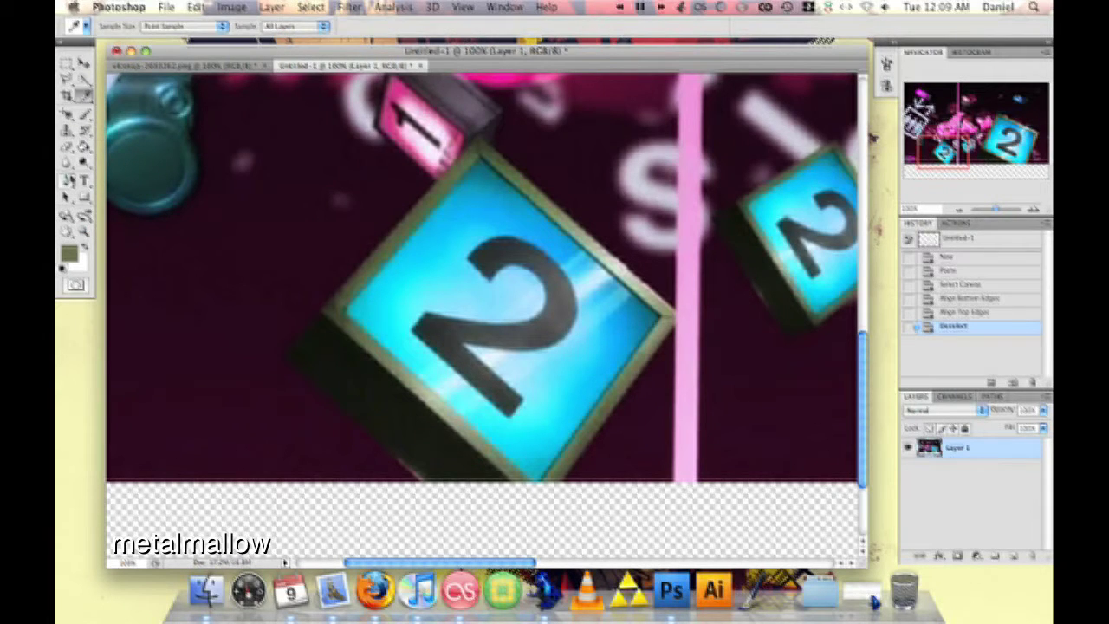
{"action": "key", "text": "p"}
{"action": "left_click", "coordinate": [1014, 555]}
{"action": "scroll", "coordinate": [486, 260], "scroll_direction": "up", "scroll_amount": 3}
{"action": "left_click", "coordinate": [481, 181]}
{"action": "left_click", "coordinate": [489, 246]}
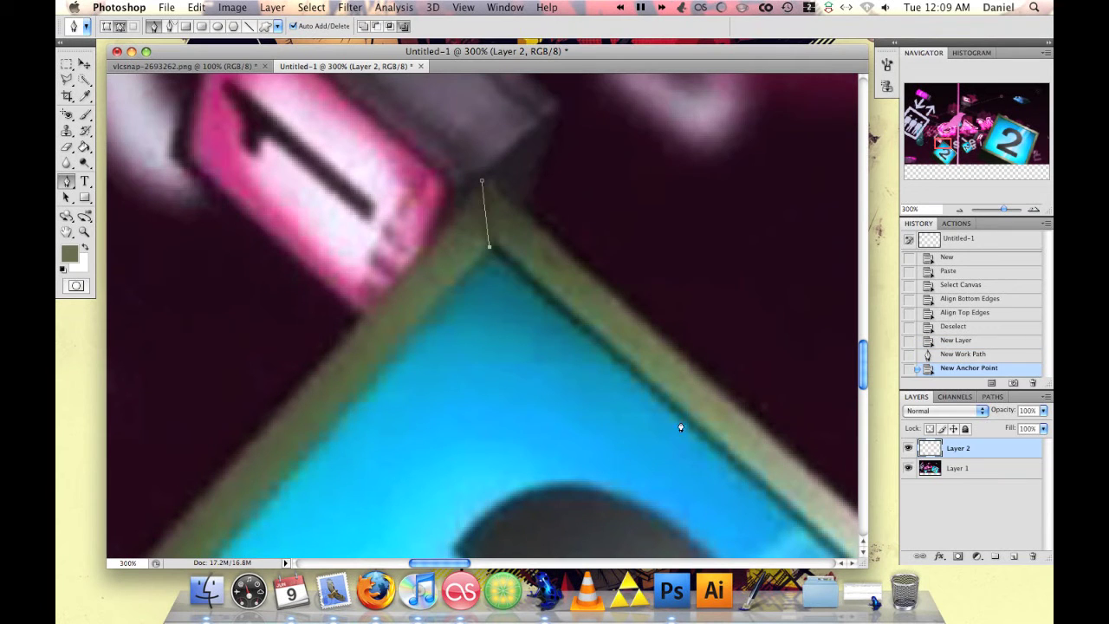
{"action": "left_click", "coordinate": [488, 184]}
{"action": "left_click", "coordinate": [488, 245]}
- Finish tracing the upper-right frame edge and close the path
{"action": "scroll", "coordinate": [488, 245], "scroll_direction": "down", "scroll_amount": 5}
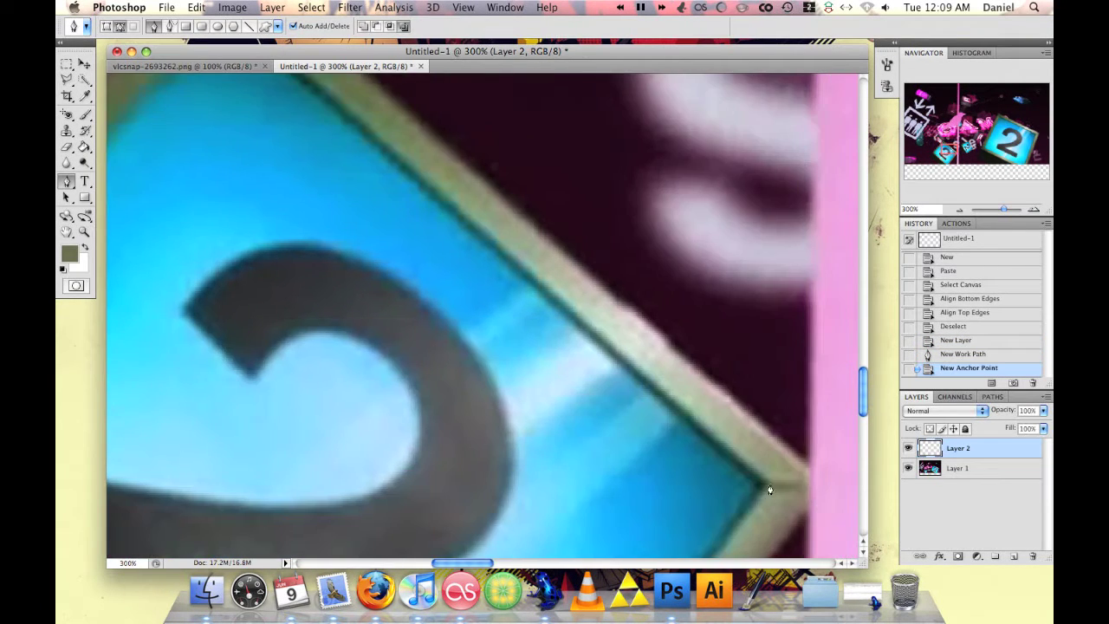
{"action": "left_click", "coordinate": [769, 483]}
{"action": "left_click", "coordinate": [825, 488]}
{"action": "scroll", "coordinate": [764, 415], "scroll_direction": "up", "scroll_amount": 5}
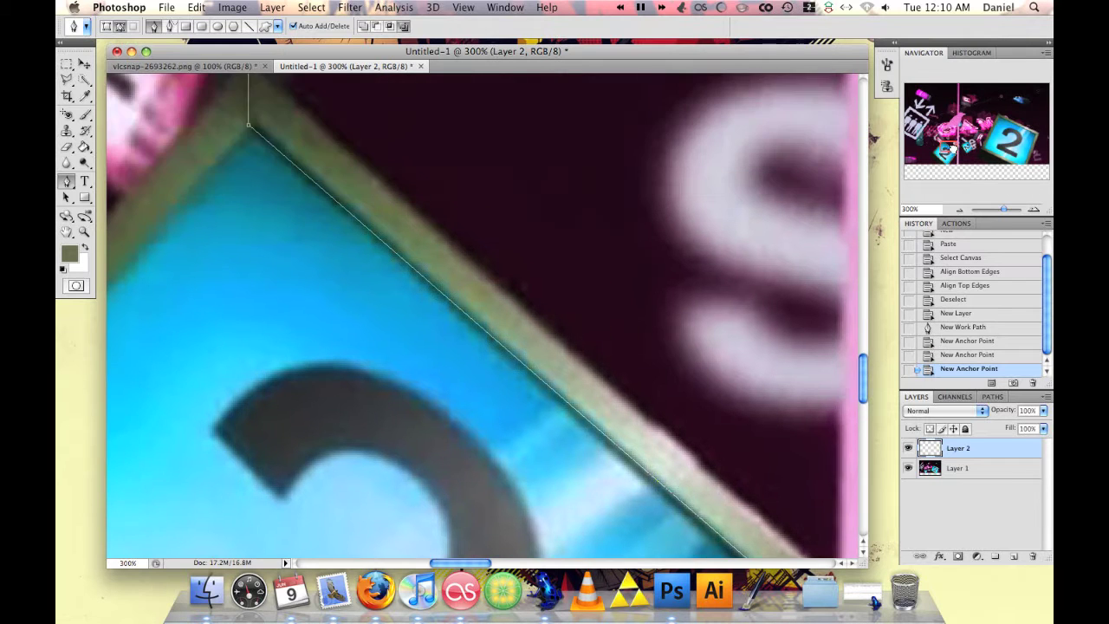
{"action": "scroll", "coordinate": [520, 260], "scroll_direction": "up", "scroll_amount": 2}
{"action": "left_click", "coordinate": [277, 95]}
{"action": "left_click", "coordinate": [958, 212]}
- Load the traced path as a selection, fill it olive, and deselect
{"action": "left_click", "coordinate": [954, 397]}
{"action": "left_click", "coordinate": [923, 419], "text": "ctrl"}
{"action": "left_click", "coordinate": [917, 396]}
{"action": "key", "text": "g"}
{"action": "left_click", "coordinate": [468, 294]}
{"action": "left_click", "coordinate": [311, 7]}
- Give the strip a 1 px #333429 Stroke layer style
{"action": "left_click", "coordinate": [322, 35]}
{"action": "left_click", "coordinate": [940, 556]}
{"action": "left_click", "coordinate": [962, 597]}
{"action": "left_click_drag", "start_coordinate": [766, 133], "coordinate": [763, 133]}
{"action": "left_click", "coordinate": [754, 227]}
{"action": "left_click", "coordinate": [433, 286]}
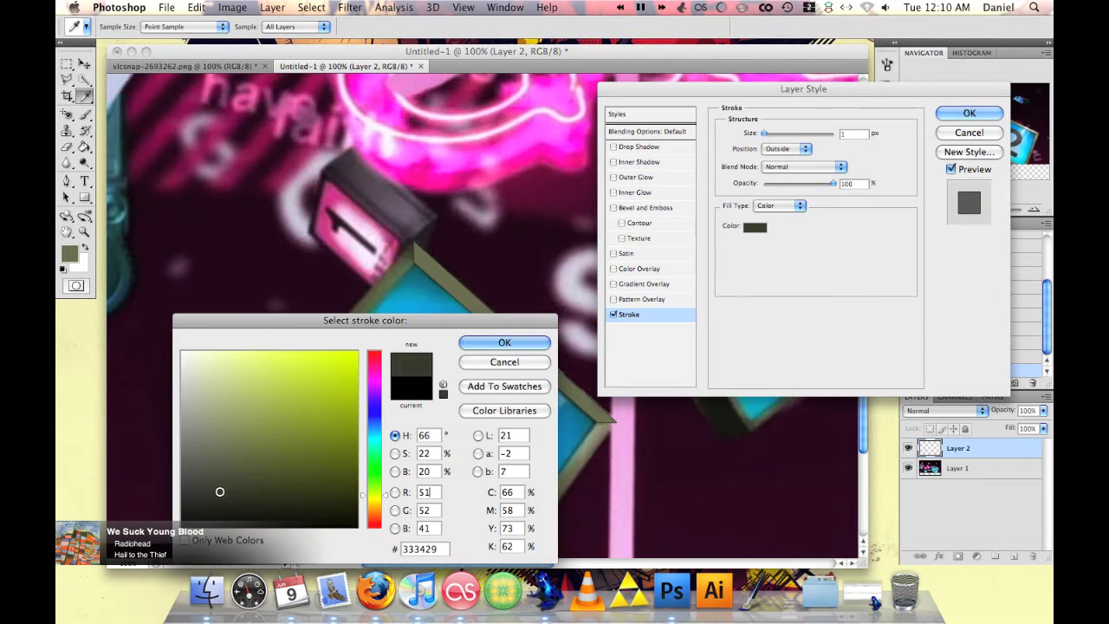
{"action": "left_click", "coordinate": [504, 342]}
{"action": "left_click", "coordinate": [969, 113]}
{"action": "left_click", "coordinate": [1034, 210]}
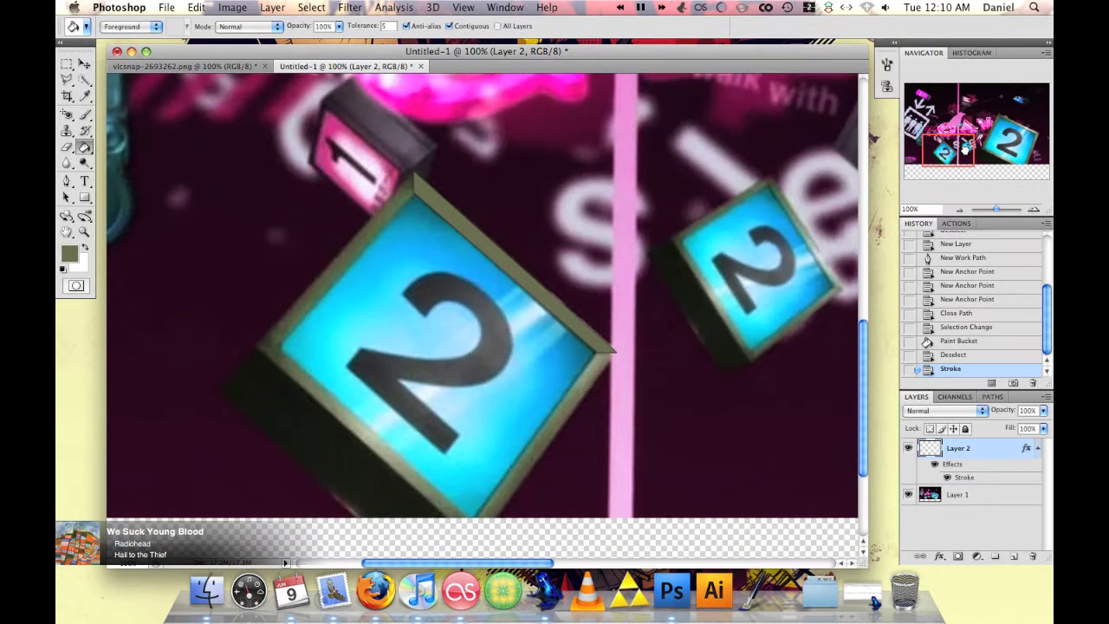
- Zoom to 300% on the frame's right corner and add a new layer with an empty path
{"action": "left_click", "coordinate": [960, 209]}
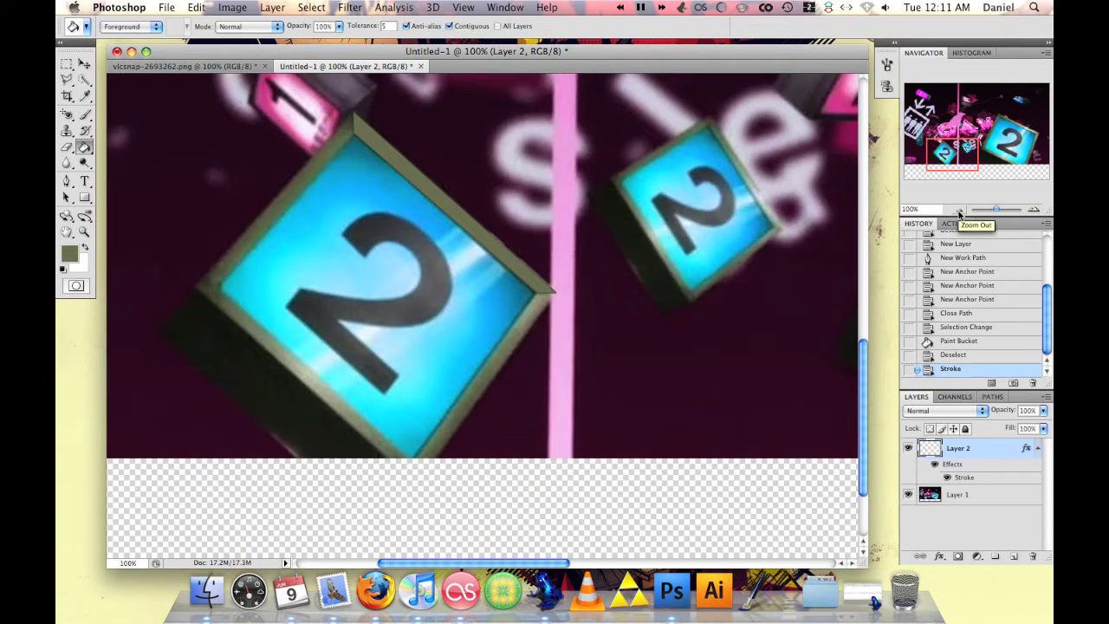
{"action": "left_click", "coordinate": [1033, 209]}
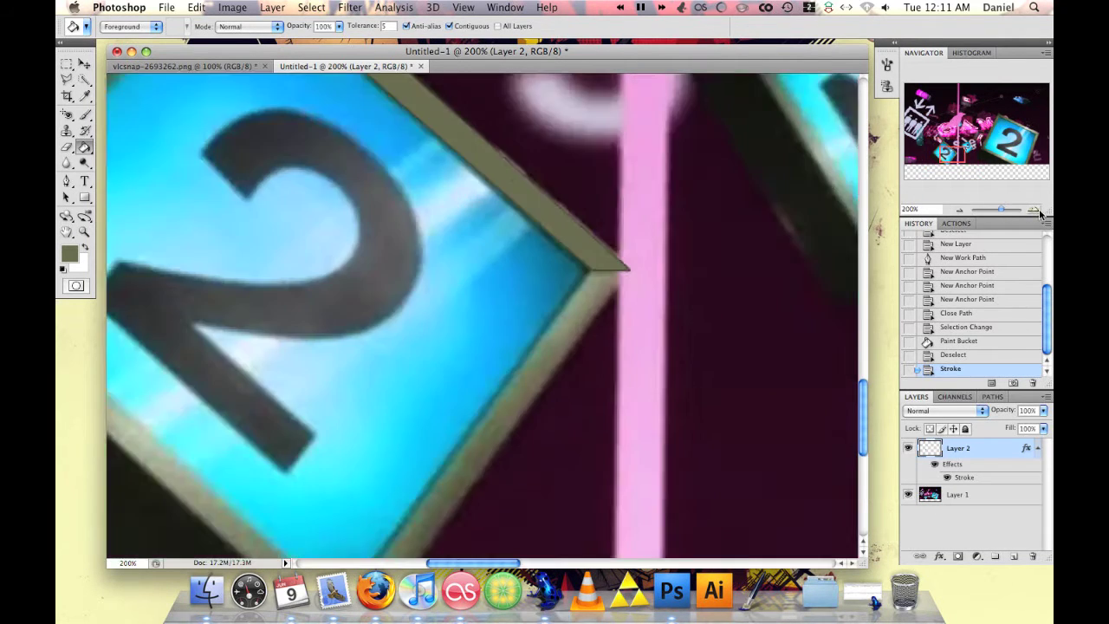
{"action": "left_click", "coordinate": [1034, 210]}
{"action": "left_click", "coordinate": [1014, 555]}
{"action": "left_click", "coordinate": [992, 396]}
{"action": "left_click", "coordinate": [1014, 556]}
{"action": "left_click", "coordinate": [916, 396]}
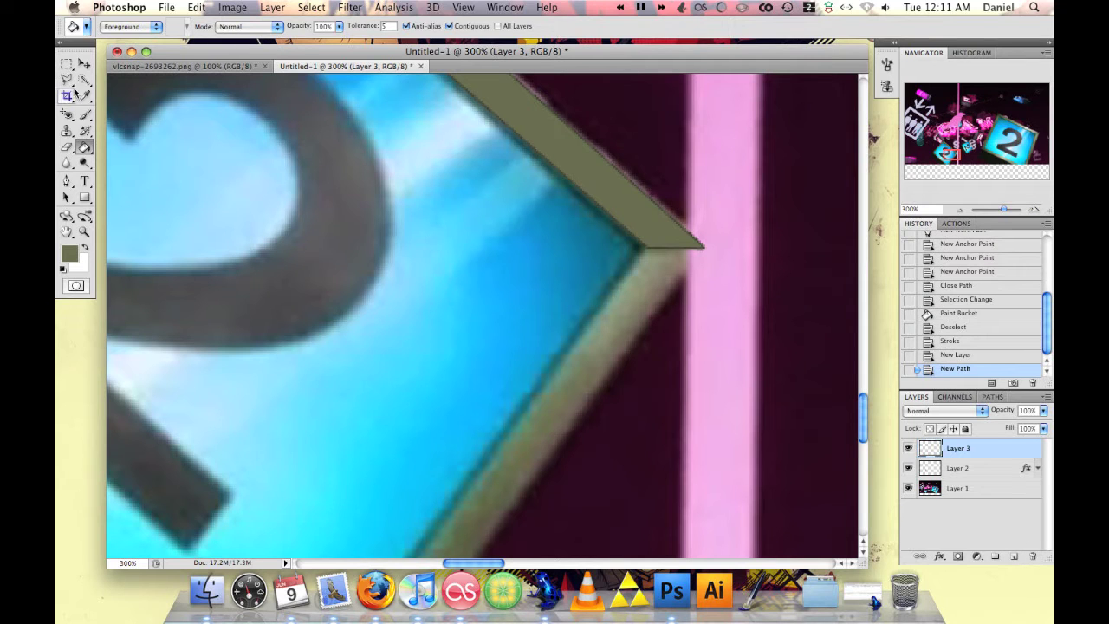
{"action": "left_click", "coordinate": [69, 179]}
- Pen-trace the lower-right frame edge, extending past the image bottom, and close the path
{"action": "left_click", "coordinate": [703, 254]}
{"action": "key", "text": "ctrl+minus"}
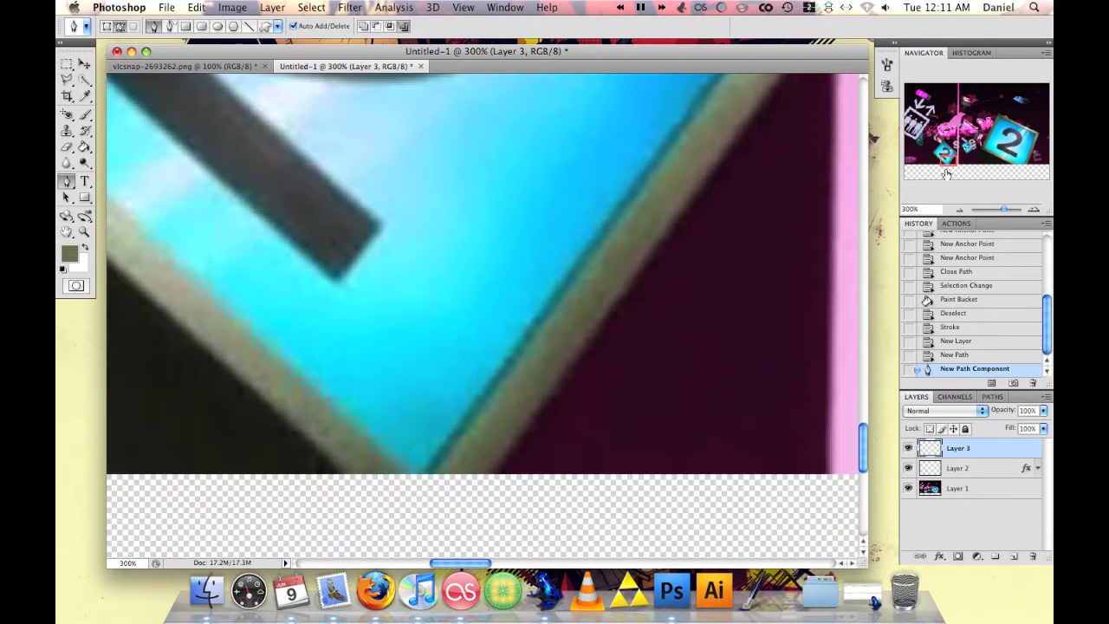
{"action": "scroll", "coordinate": [465, 486], "scroll_direction": "down", "scroll_amount": 2}
{"action": "left_click", "coordinate": [458, 470]}
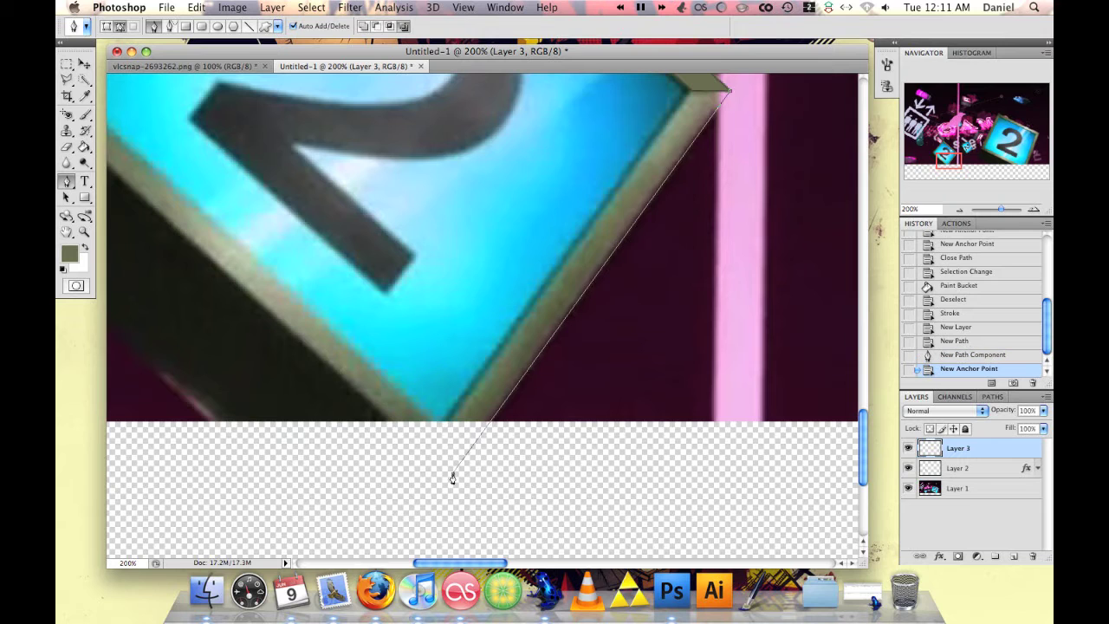
{"action": "left_click", "coordinate": [196, 7]}
{"action": "scroll", "coordinate": [468, 364], "scroll_direction": "left", "scroll_amount": 3}
{"action": "left_click", "coordinate": [501, 423]}
{"action": "scroll", "coordinate": [486, 312], "scroll_direction": "up", "scroll_amount": 5}
{"action": "left_click", "coordinate": [716, 269]}
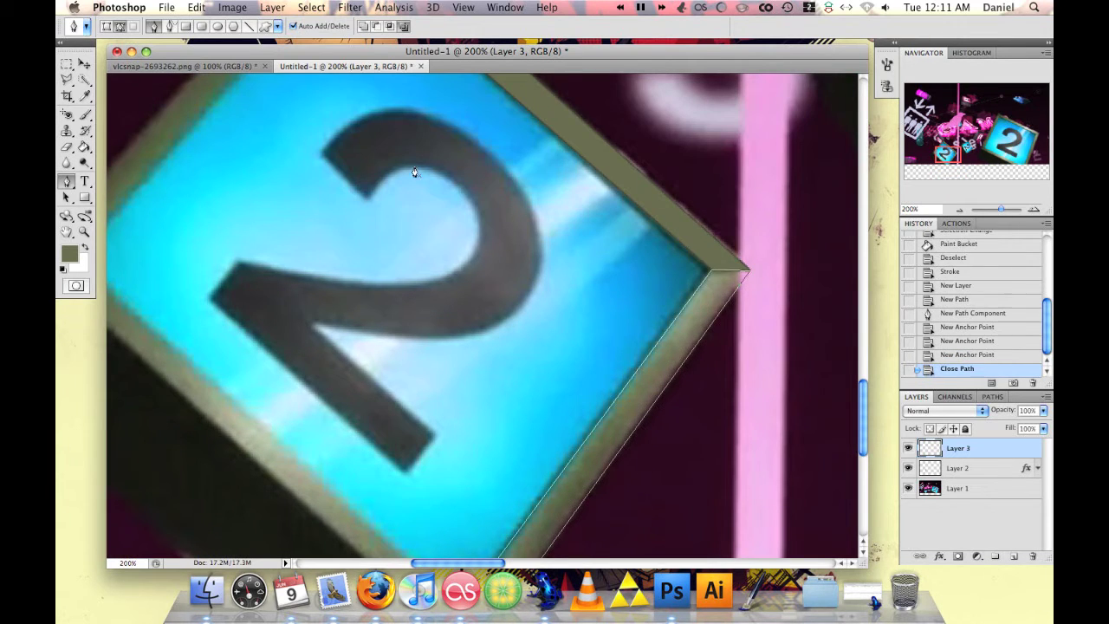
- Clear the selection, move the new layer below Layer 2, and load the path as a selection
{"action": "left_click", "coordinate": [311, 7]}
{"action": "left_click", "coordinate": [339, 50]}
{"action": "key", "text": "super+d"}
{"action": "key", "text": "super+bracketleft"}
{"action": "left_click", "coordinate": [993, 396]}
{"action": "left_click", "coordinate": [917, 396]}
- Fill the lower-right strip olive and deselect it
{"action": "key", "text": "g"}
{"action": "left_click", "coordinate": [650, 369]}
{"action": "left_click", "coordinate": [311, 7]}
{"action": "left_click", "coordinate": [322, 37]}
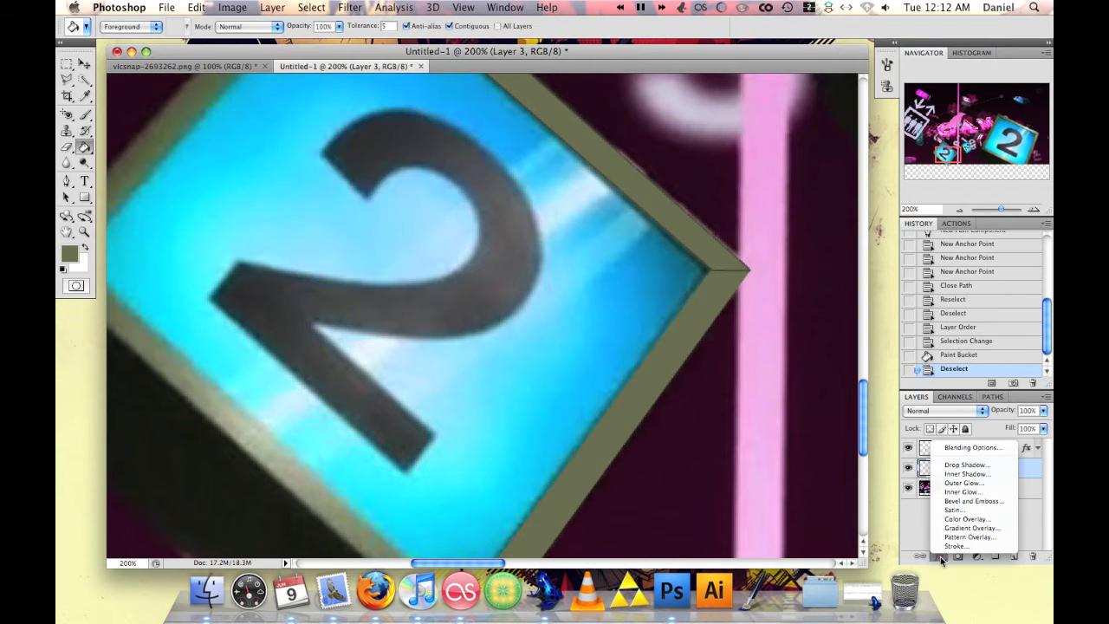
- Add a Stroke layer style to the lower-right strip
{"action": "left_click", "coordinate": [607, 468]}
{"action": "left_click", "coordinate": [503, 339]}
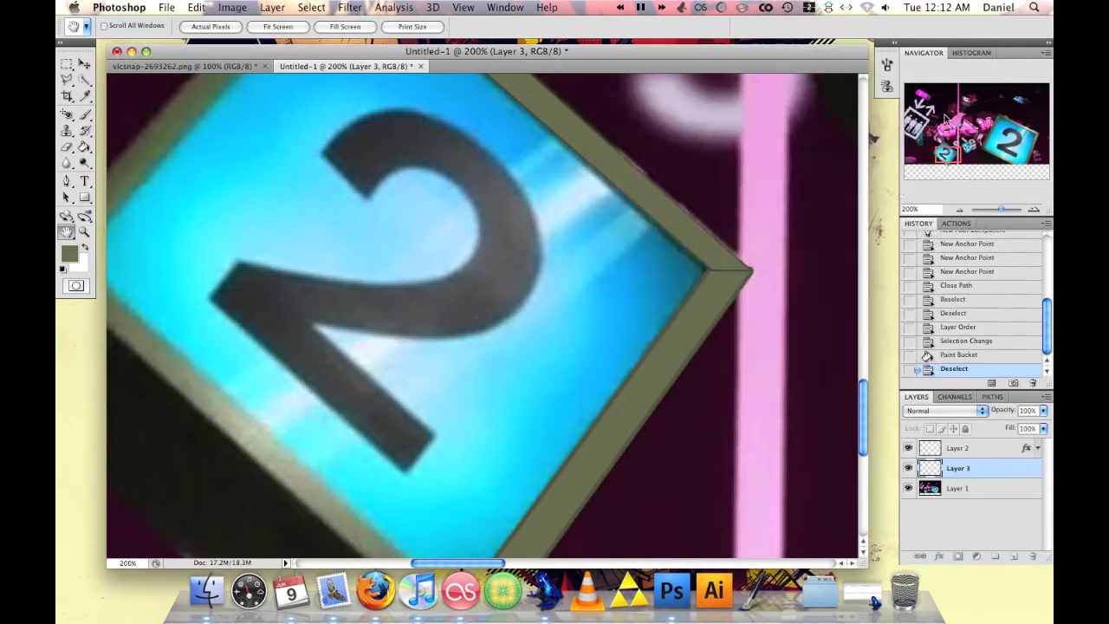
{"action": "left_click", "coordinate": [966, 113]}
{"action": "double_click", "coordinate": [960, 498]}
{"action": "left_click", "coordinate": [968, 113]}
{"action": "left_click", "coordinate": [959, 210]}
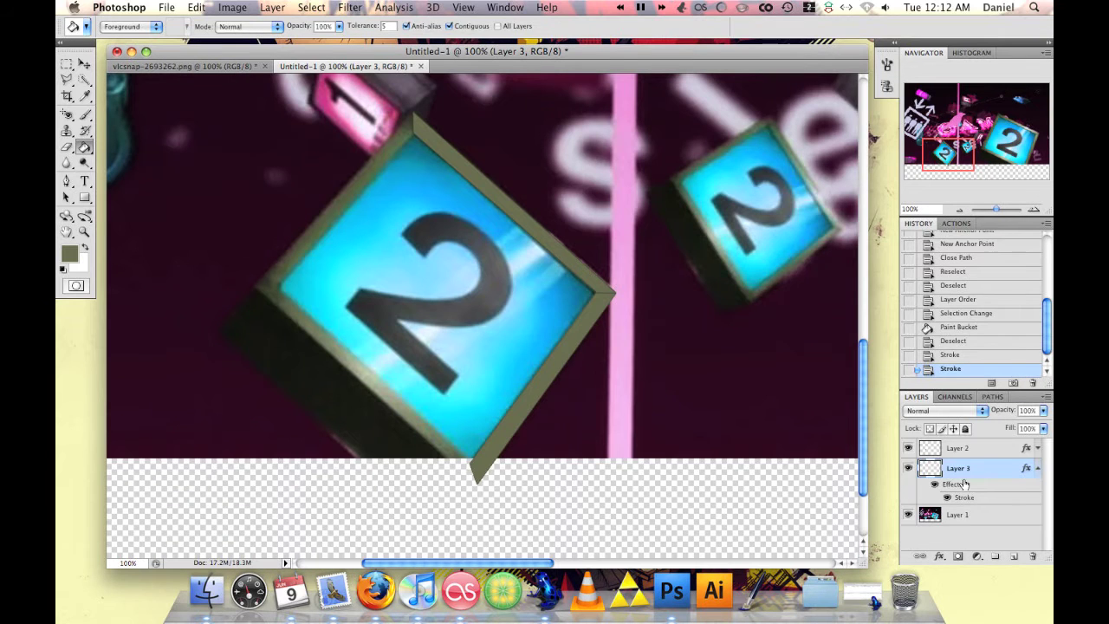
{"action": "double_click", "coordinate": [964, 498]}
{"action": "left_click", "coordinate": [752, 225]}
{"action": "left_click", "coordinate": [503, 340]}
{"action": "left_click", "coordinate": [969, 113]}
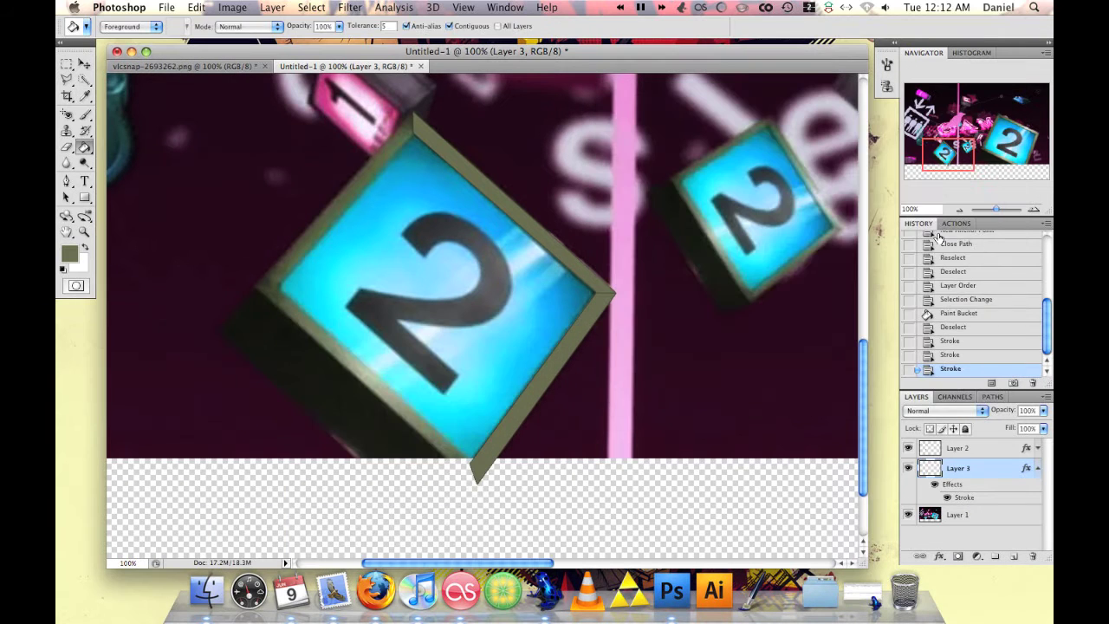
{"action": "left_click_drag", "start_coordinate": [1007, 164], "coordinate": [947, 152]}
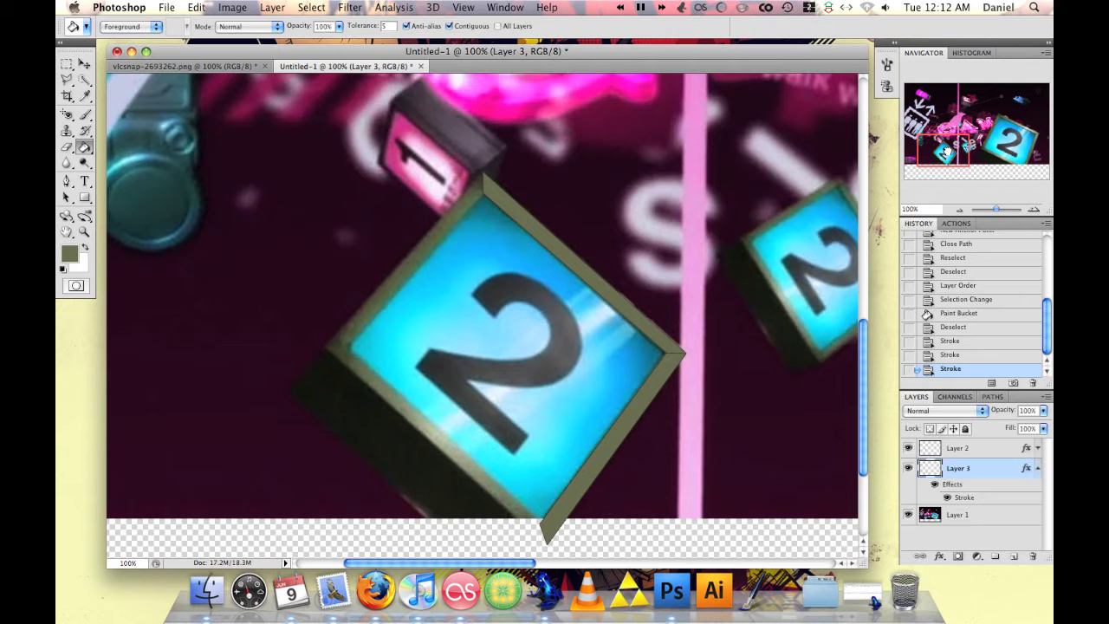
- Zoom in on the cube's left corner and add Layer 4 with an empty path
{"action": "left_click_drag", "start_coordinate": [968, 132], "coordinate": [958, 149]}
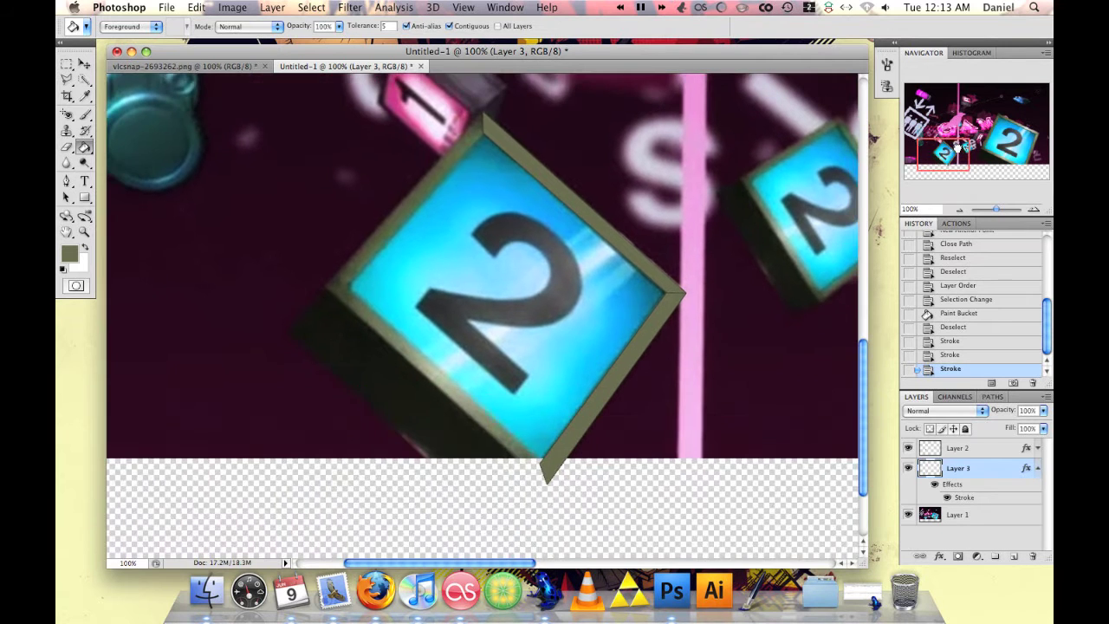
{"action": "left_click", "coordinate": [1034, 209]}
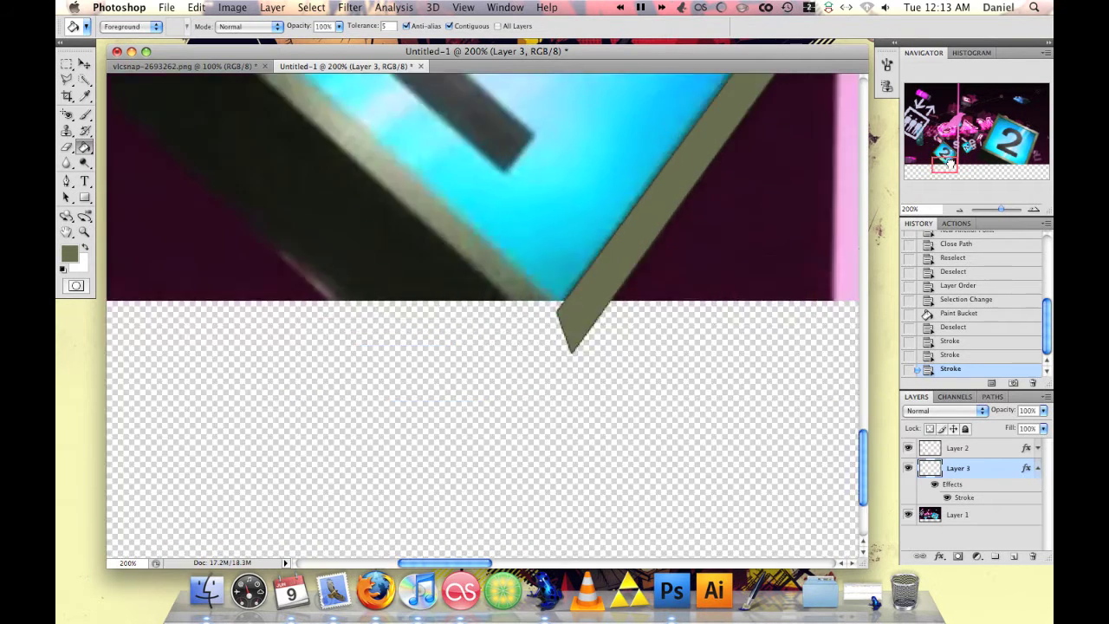
{"action": "left_click", "coordinate": [1014, 556]}
{"action": "left_click", "coordinate": [993, 396]}
{"action": "left_click", "coordinate": [918, 397]}
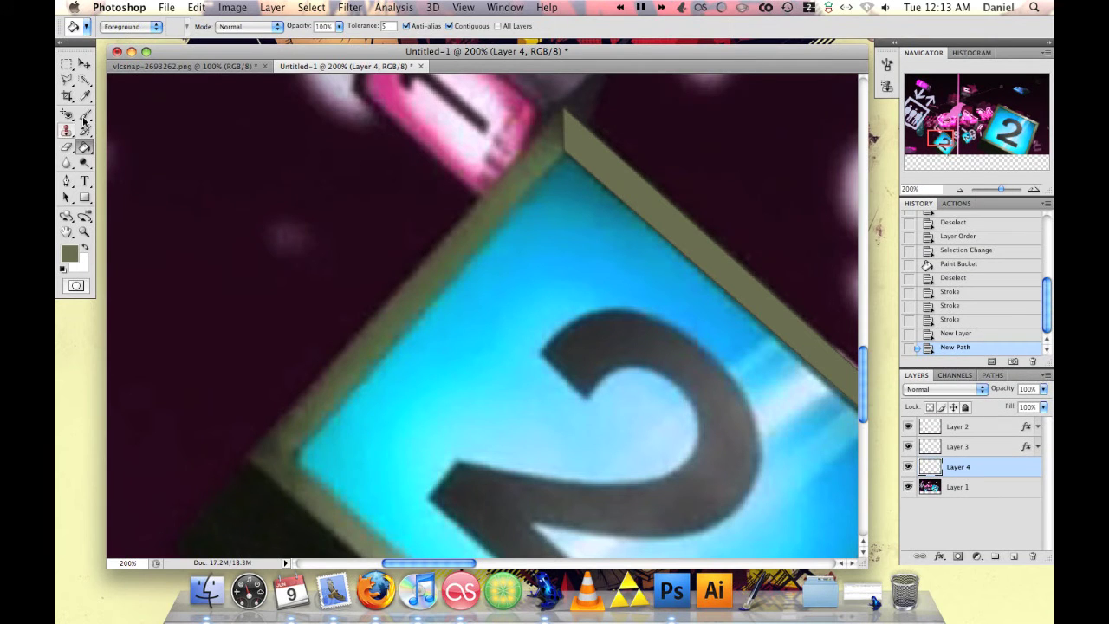
- Pen-trace the upper-left frame edge and close the path
{"action": "key", "text": "p"}
{"action": "left_click", "coordinate": [565, 108]}
{"action": "left_click", "coordinate": [247, 465]}
{"action": "left_click", "coordinate": [287, 464]}
{"action": "left_click", "coordinate": [564, 108]}
{"action": "scroll", "coordinate": [517, 251], "scroll_direction": "down", "scroll_amount": 5}
{"action": "scroll", "coordinate": [518, 250], "scroll_direction": "down", "scroll_amount": 2}
{"action": "scroll", "coordinate": [518, 251], "scroll_direction": "up", "scroll_amount": 5}
- Load the path as a selection and fill the upper-left strip olive
{"action": "key", "text": "super+Return"}
{"action": "key", "text": "g"}
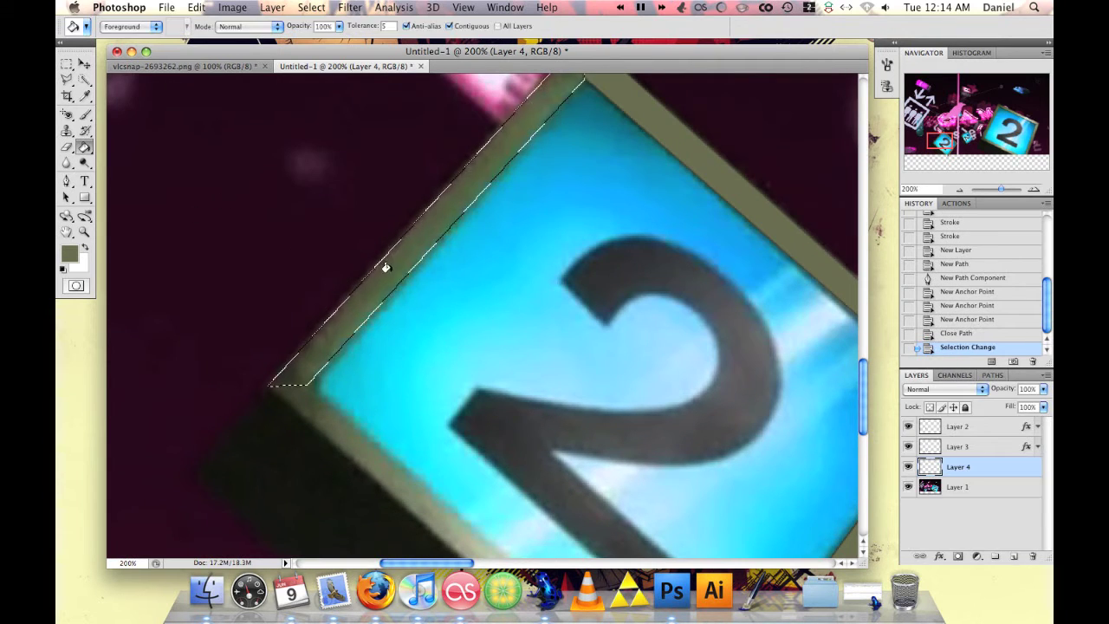
{"action": "left_click", "coordinate": [386, 267]}
- Add a Stroke layer style in #4e503d to the upper-left strip
{"action": "left_click", "coordinate": [939, 555]}
{"action": "left_click", "coordinate": [962, 542]}
{"action": "left_click", "coordinate": [755, 227]}
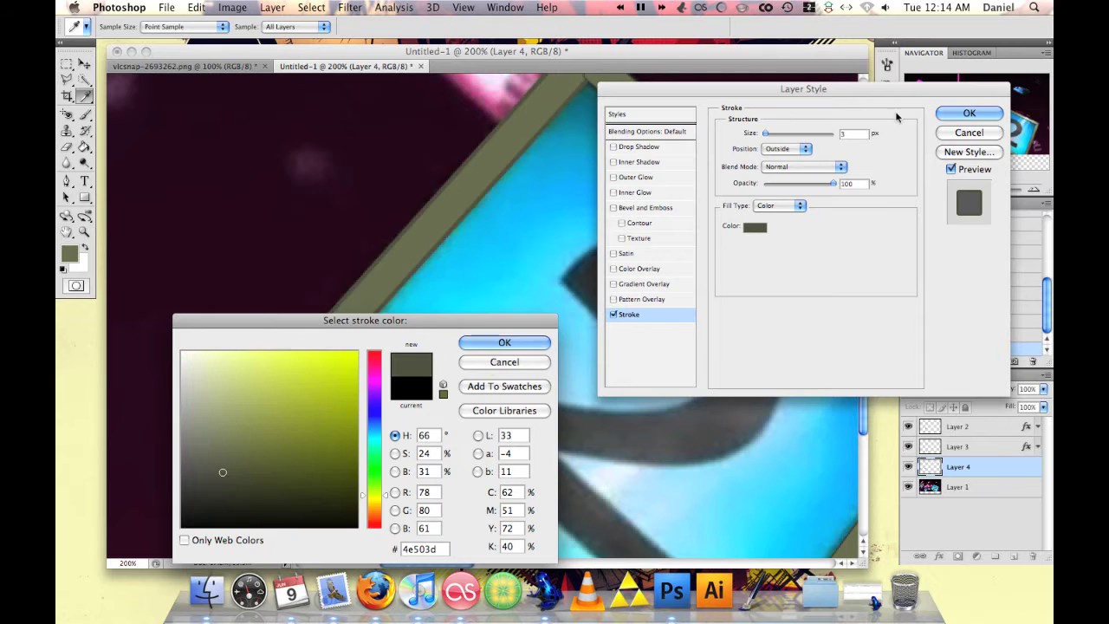
{"action": "key", "text": "Return"}
{"action": "left_click", "coordinate": [969, 113]}
{"action": "scroll", "coordinate": [485, 312], "scroll_direction": "down", "scroll_amount": 3}
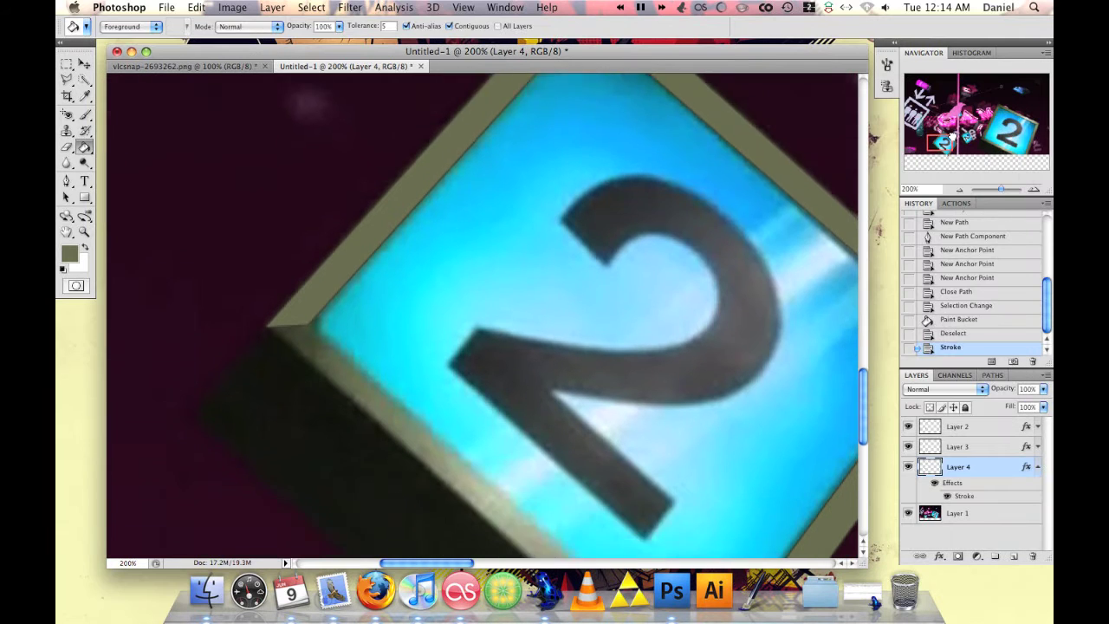
{"action": "scroll", "coordinate": [438, 296], "scroll_direction": "down", "scroll_amount": 5}
- Add Layer 5 with a new empty path for the last edge
{"action": "key", "text": "p"}
{"action": "left_click", "coordinate": [1015, 556]}
{"action": "left_click", "coordinate": [993, 375]}
{"action": "left_click", "coordinate": [1015, 556]}
{"action": "left_click", "coordinate": [917, 374]}
- Pen-trace the lower-left frame edge, fixing one misplaced anchor, and close the path
{"action": "left_click", "coordinate": [267, 128]}
{"action": "left_click", "coordinate": [711, 520]}
{"action": "left_click", "coordinate": [700, 481]}
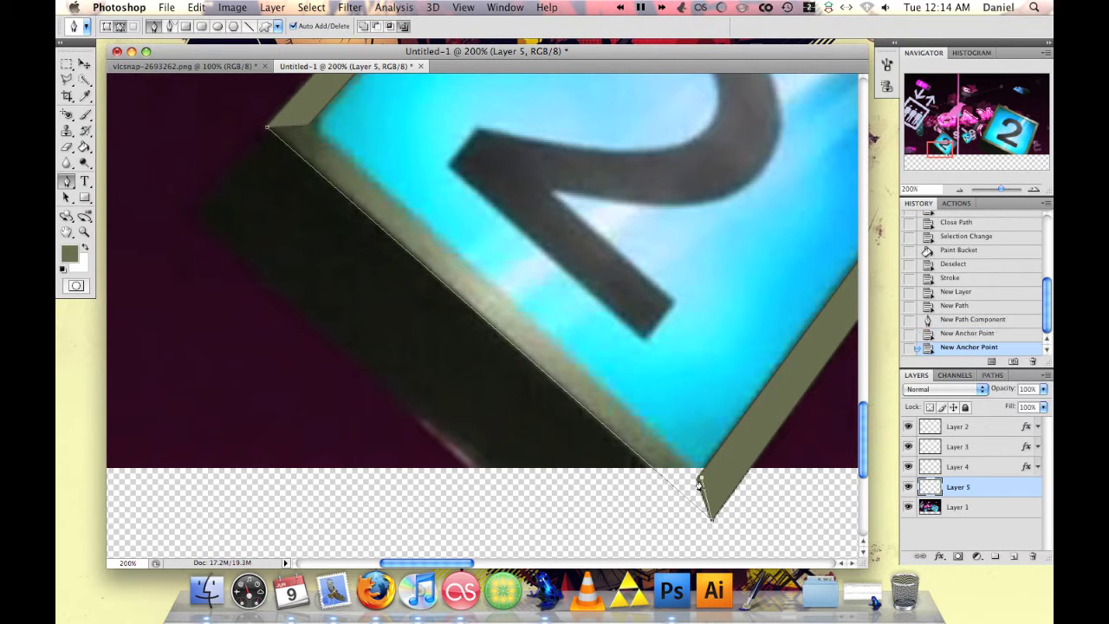
{"action": "left_click", "coordinate": [307, 128]}
{"action": "left_click", "coordinate": [979, 319]}
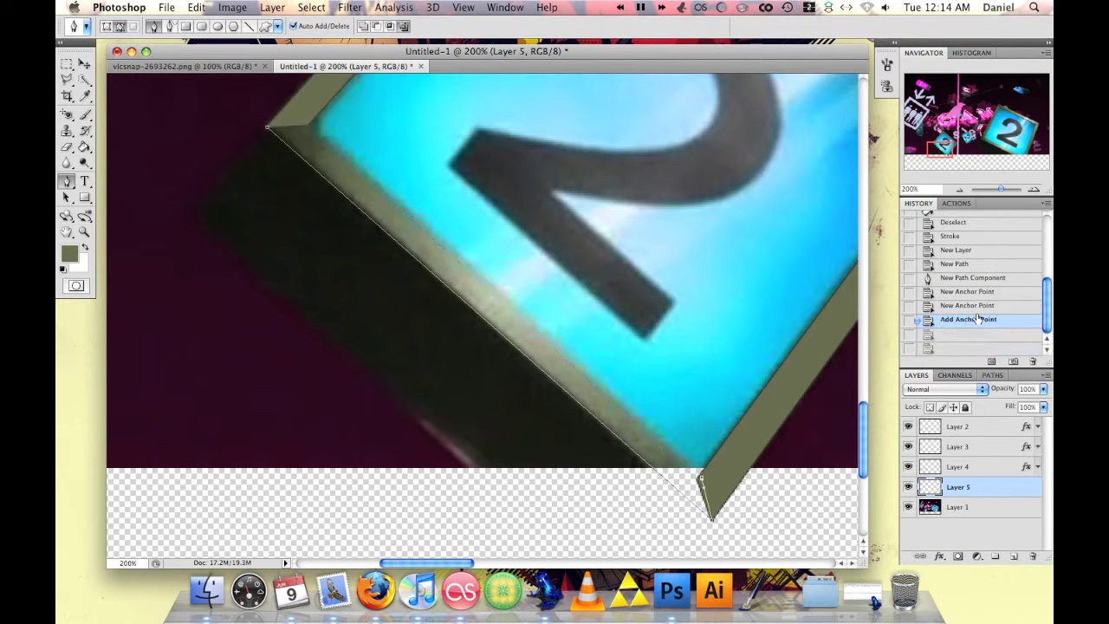
{"action": "left_click", "coordinate": [304, 128]}
{"action": "left_click", "coordinate": [267, 127]}
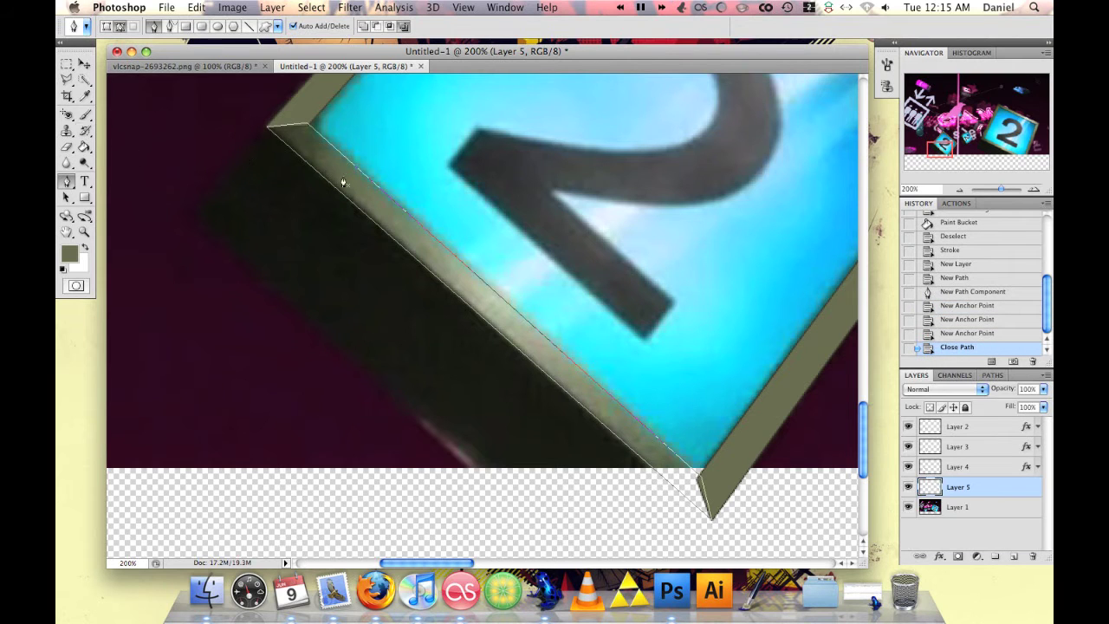
- Turn the path into a selection, fill it olive, and deselect
{"action": "key", "text": "ctrl+Return"}
{"action": "key", "text": "g"}
{"action": "left_click", "coordinate": [502, 303]}
{"action": "key", "text": "ctrl+d"}
- Add a Stroke layer style to the lower-left strip
{"action": "left_click", "coordinate": [921, 555]}
{"action": "left_click", "coordinate": [953, 596]}
{"action": "left_click", "coordinate": [755, 227]}
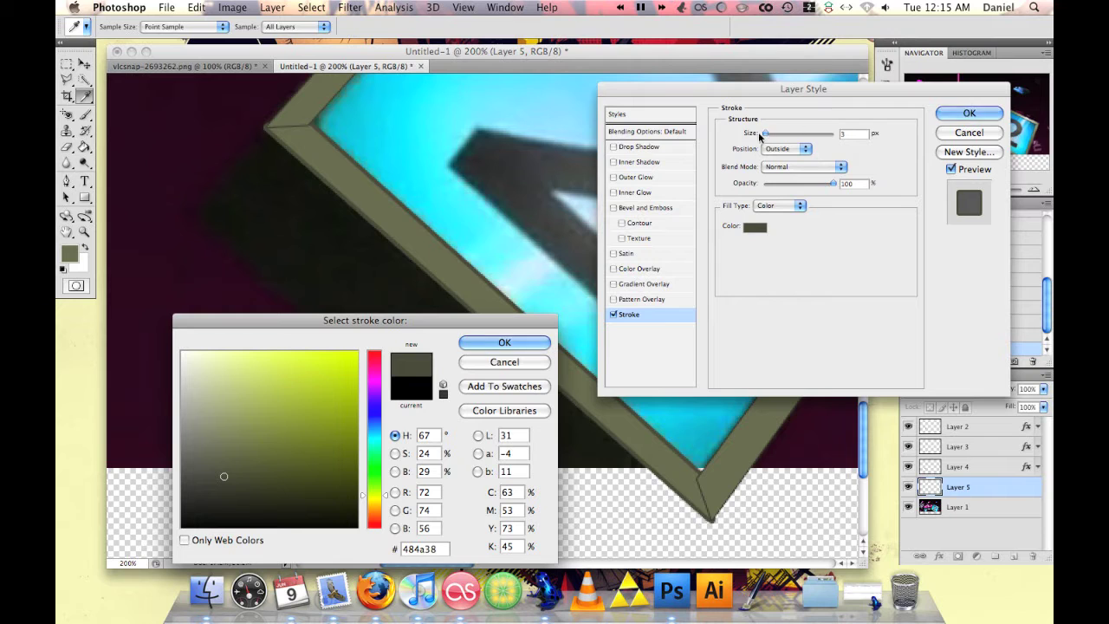
{"action": "key", "text": "Return"}
{"action": "key", "text": "Return"}
{"action": "key", "text": "ctrl+minus"}
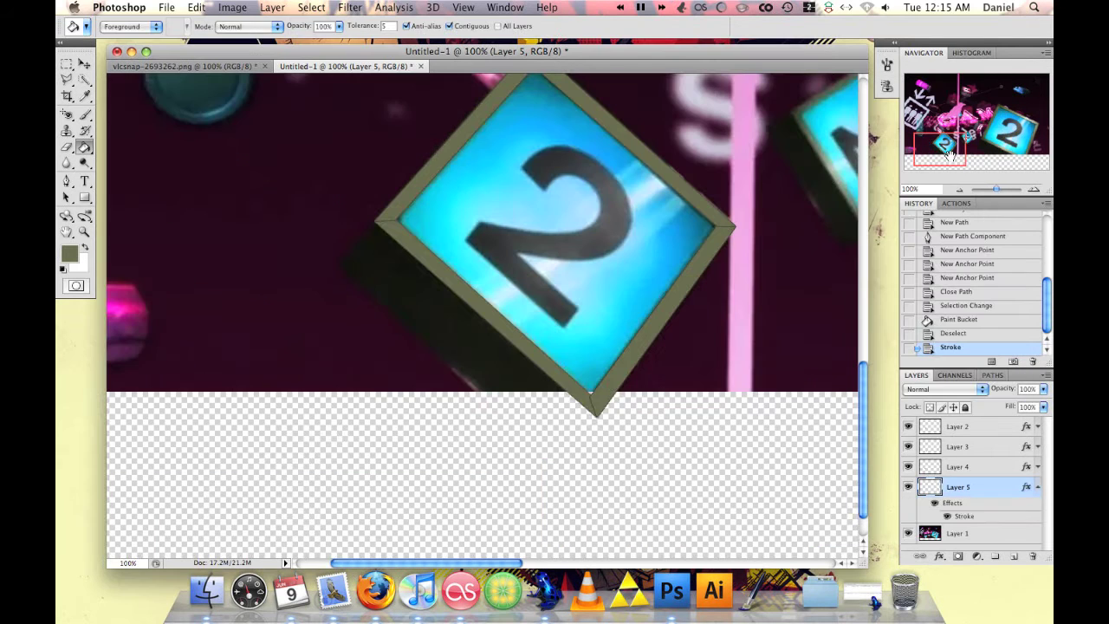
- Drag Layer 5 and Layer 4 up the Layers panel and hide the background photo
{"action": "left_click_drag", "start_coordinate": [953, 486], "coordinate": [954, 444]}
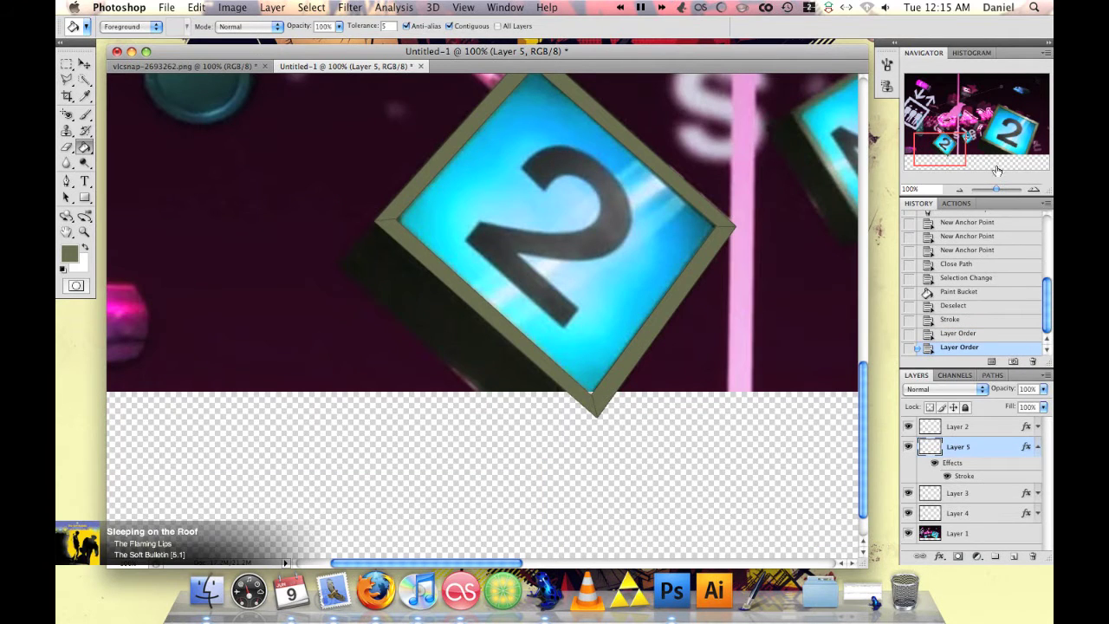
{"action": "left_click_drag", "start_coordinate": [997, 170], "coordinate": [938, 144]}
{"action": "left_click_drag", "start_coordinate": [950, 514], "coordinate": [952, 428]}
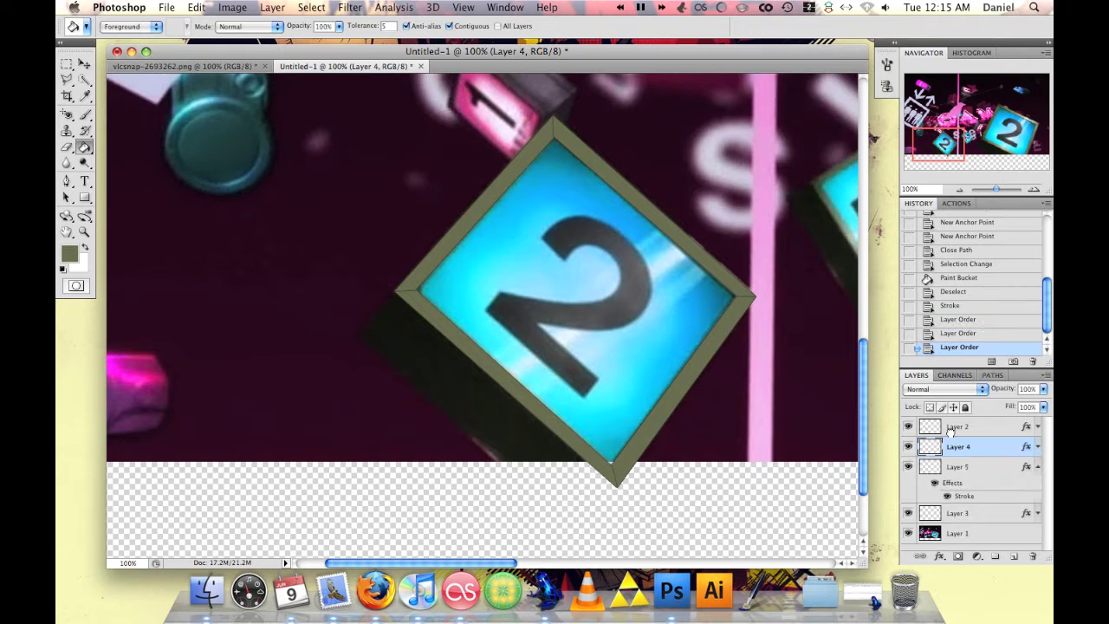
{"action": "left_click", "coordinate": [908, 533]}
- Add a new layer above the photo and fill it white as a backdrop
{"action": "left_click", "coordinate": [953, 533]}
{"action": "left_click", "coordinate": [1014, 556]}
{"action": "key", "text": "x"}
{"action": "left_click", "coordinate": [658, 252]}
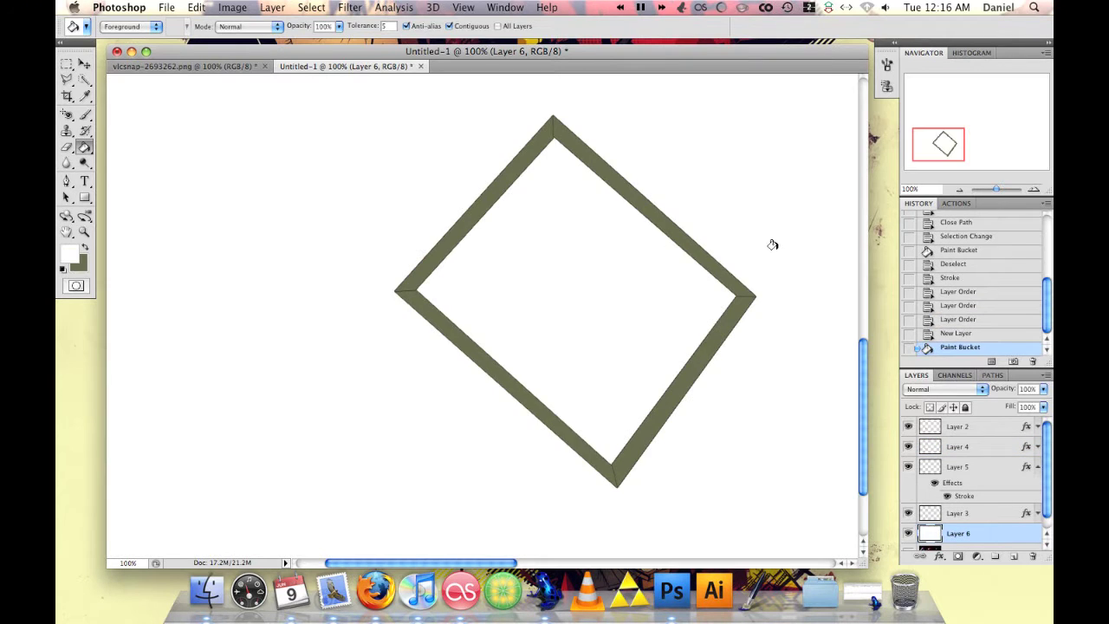
{"action": "key", "text": "ctrl+minus"}
{"action": "key", "text": "ctrl+plus"}
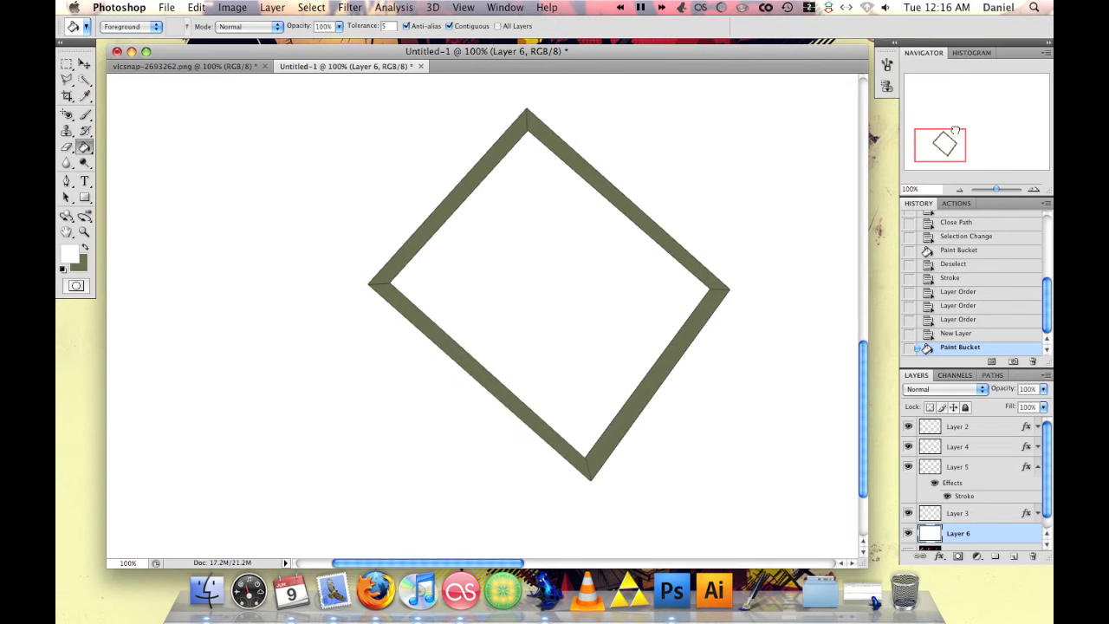
{"action": "scroll", "coordinate": [1043, 534], "scroll_direction": "down", "scroll_amount": 1}
- Hide the white Layer 6 and show the Layer 1 reference image
{"action": "left_click", "coordinate": [908, 520]}
{"action": "left_click", "coordinate": [909, 540]}
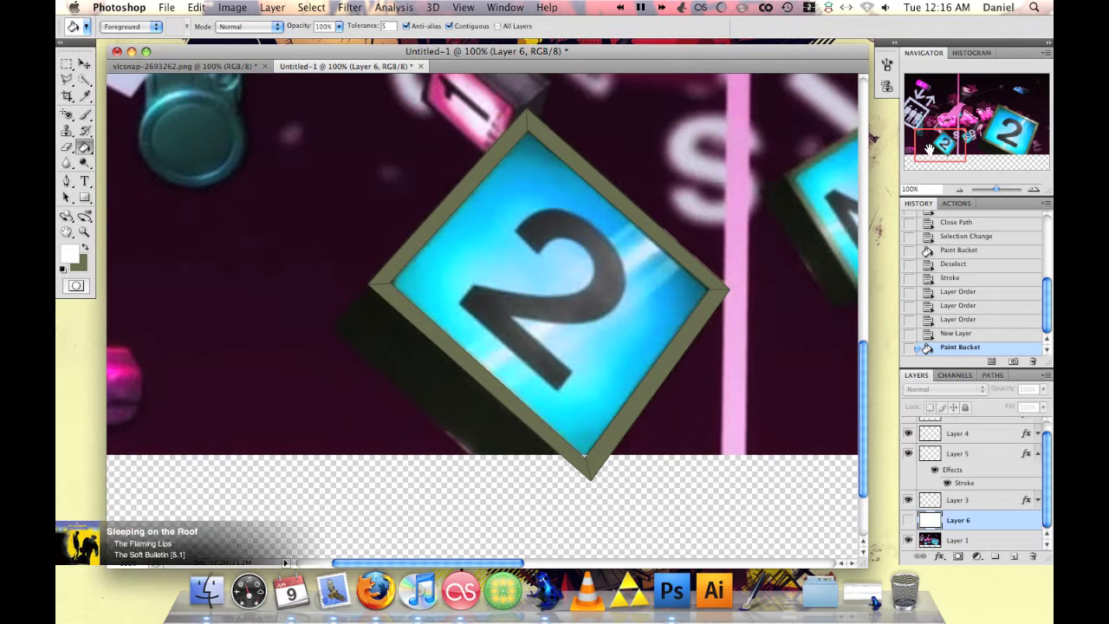
{"action": "left_click_drag", "start_coordinate": [926, 156], "coordinate": [926, 161]}
- Create a group named 'TV Frame', move Layers 2–5 into it, and collapse it
{"action": "left_click", "coordinate": [1029, 507]}
{"action": "scroll", "coordinate": [1046, 461], "scroll_direction": "up", "scroll_amount": 1}
{"action": "left_click", "coordinate": [994, 556]}
{"action": "type", "text": "TV Frame"}
{"action": "key", "text": "Return"}
{"action": "left_click", "coordinate": [957, 442]}
{"action": "left_click", "coordinate": [958, 529], "text": "shift"}
{"action": "left_click_drag", "start_coordinate": [958, 529], "coordinate": [962, 424]}
{"action": "left_click_drag", "start_coordinate": [1011, 369], "coordinate": [1011, 338]}
{"action": "left_click", "coordinate": [924, 397]}
{"action": "left_click_drag", "start_coordinate": [987, 203], "coordinate": [987, 192]}
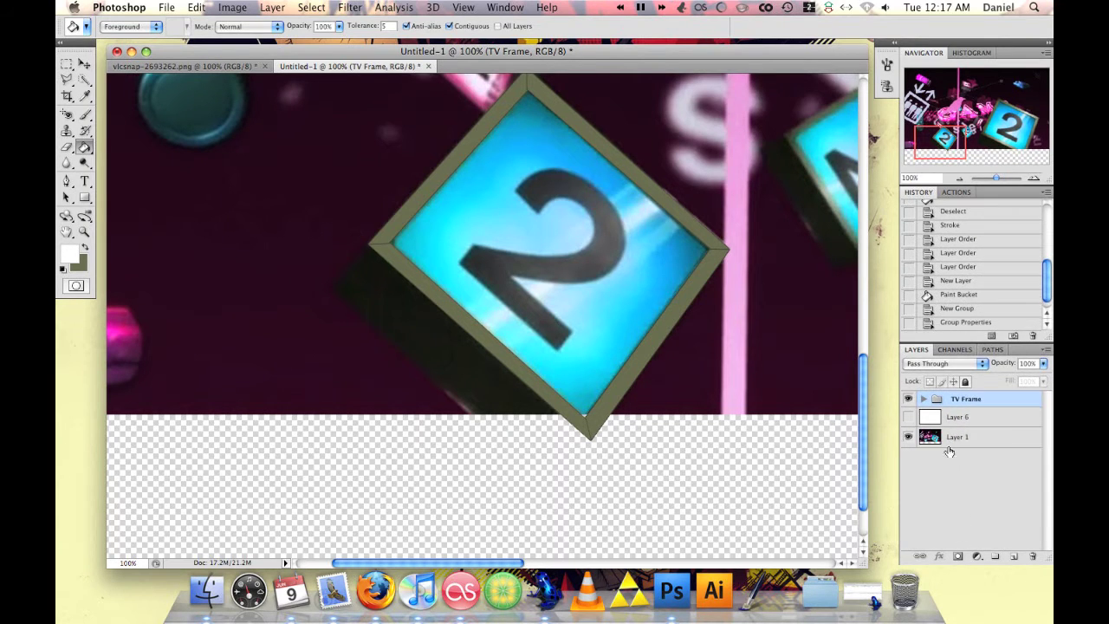
{"action": "left_click", "coordinate": [954, 417]}
- Add Layer 7, outline the screen with the polygonal lasso, and fill it with flat cyan
{"action": "left_click", "coordinate": [995, 555]}
{"action": "left_click", "coordinate": [67, 80]}
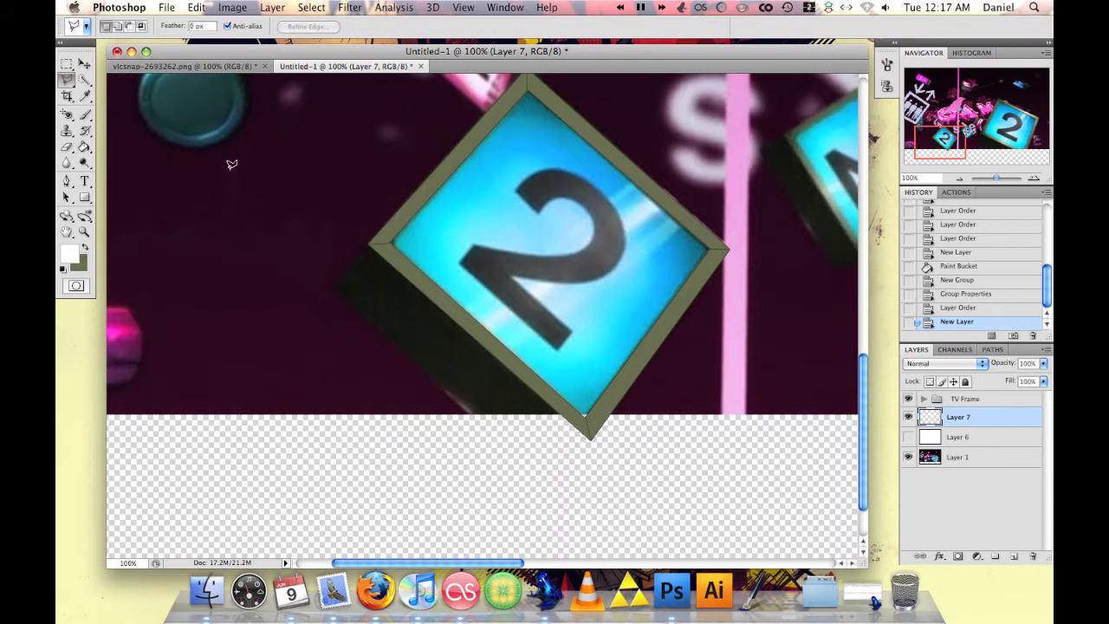
{"action": "left_click", "coordinate": [592, 423]}
{"action": "left_click", "coordinate": [70, 253]}
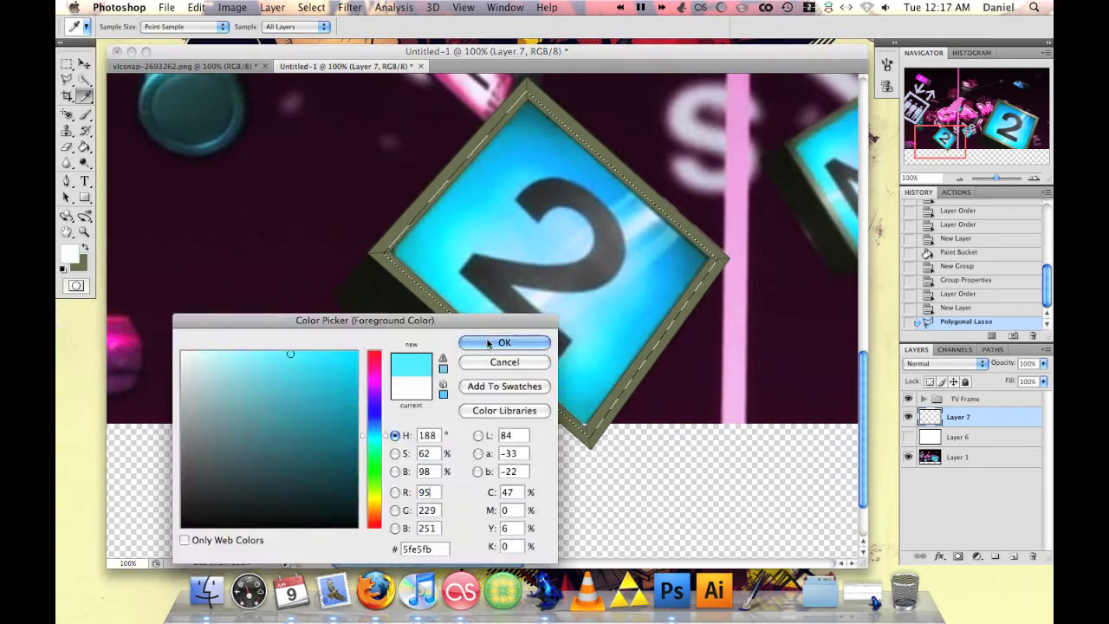
{"action": "key", "text": "Return"}
{"action": "key", "text": "g"}
{"action": "left_click", "coordinate": [493, 226]}
{"action": "key", "text": "ctrl+d"}
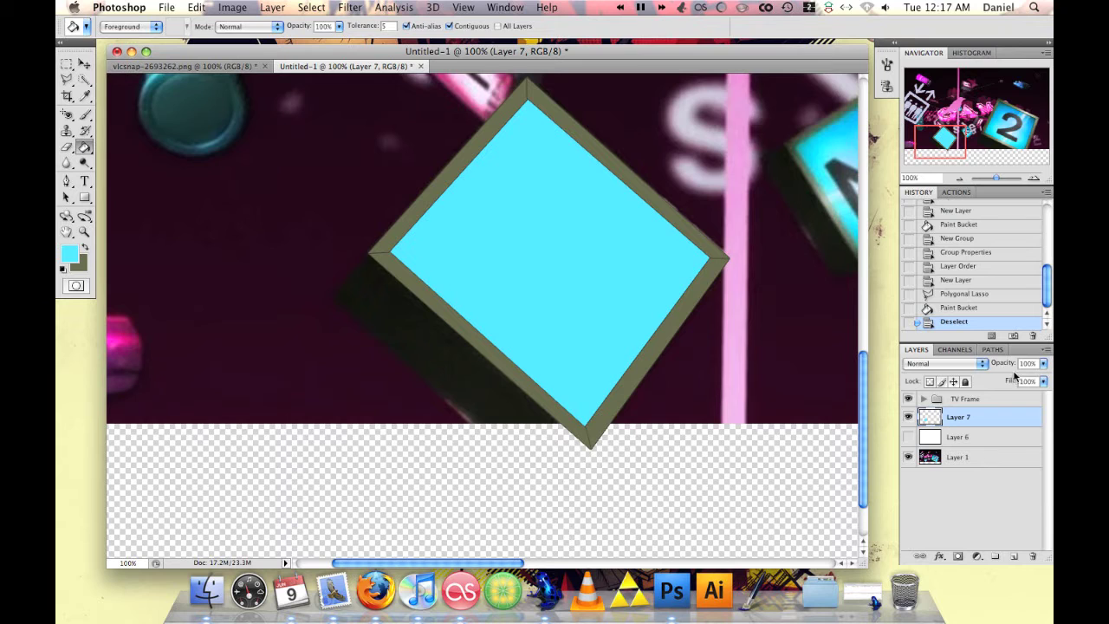
- Revert the flat cyan fill and sample a light cyan from the screen as the second colour
{"action": "left_click_drag", "start_coordinate": [951, 145], "coordinate": [961, 146]}
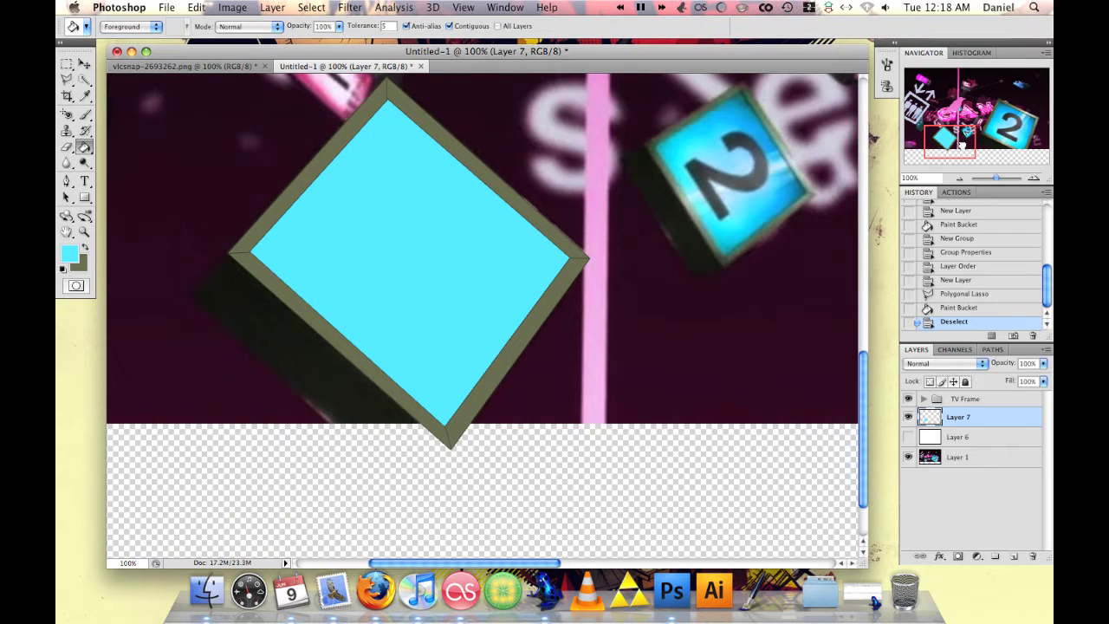
{"action": "left_click", "coordinate": [963, 294]}
{"action": "key", "text": "i"}
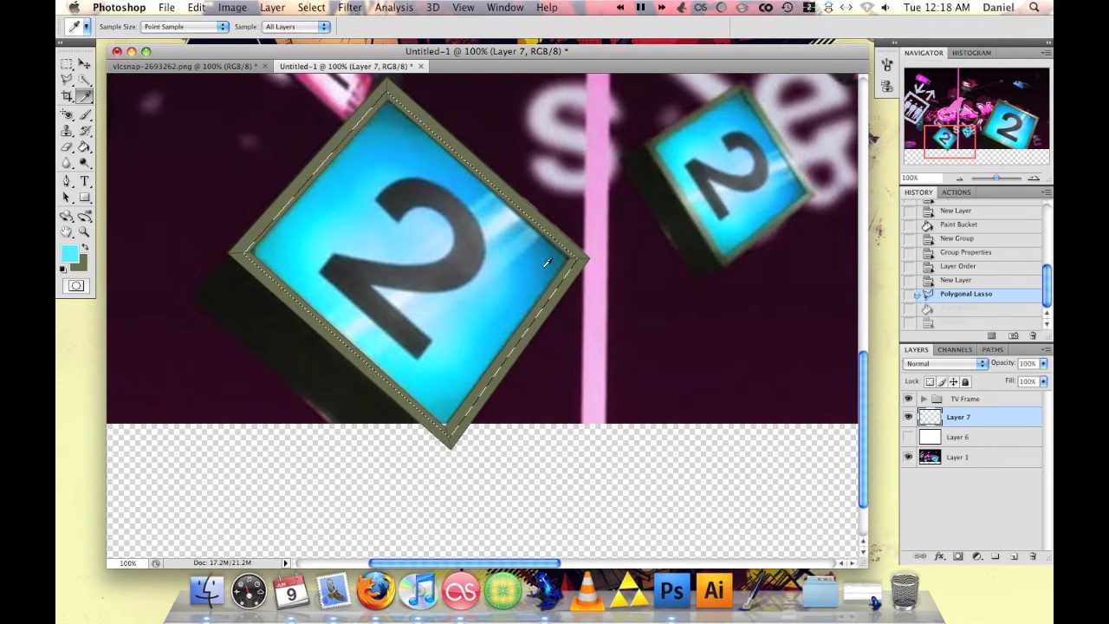
{"action": "left_click", "coordinate": [85, 248]}
{"action": "left_click", "coordinate": [557, 253]}
{"action": "left_click", "coordinate": [84, 147]}
- Draw a radial cyan gradient across the screen, then undo it
{"action": "key", "text": "shift+g"}
{"action": "left_click", "coordinate": [128, 26]}
{"action": "left_click", "coordinate": [85, 34]}
{"action": "left_click_drag", "start_coordinate": [294, 199], "coordinate": [522, 259]}
{"action": "key", "text": "ctrl+alt+z"}
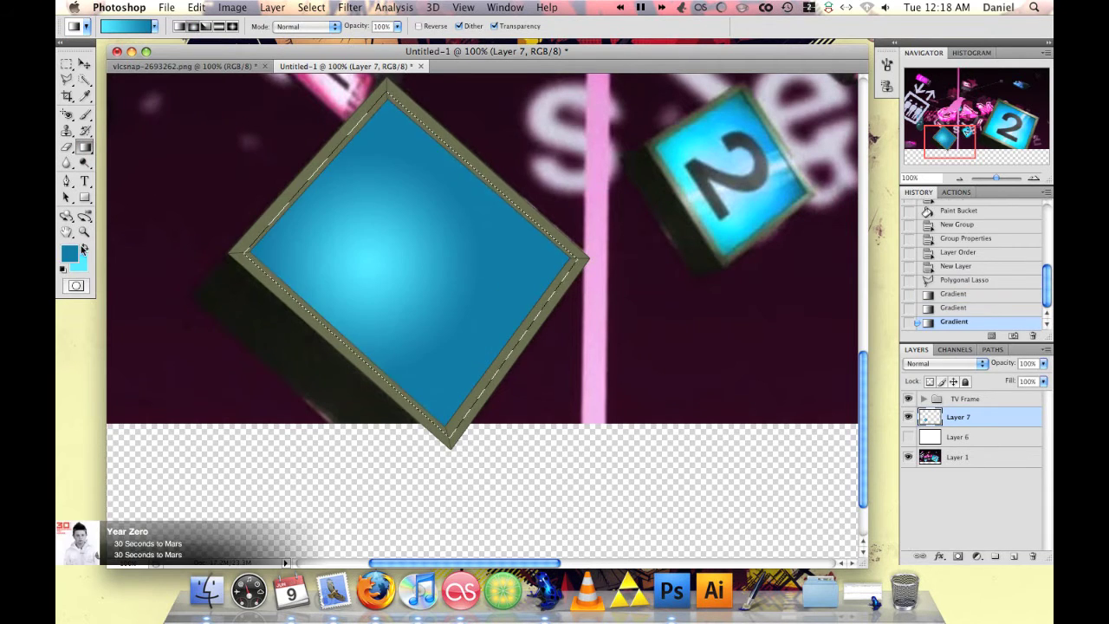
{"action": "key", "text": "ctrl+alt+z"}
- Try several radial gradient placements on the screen, then revert to before the selection
{"action": "left_click_drag", "start_coordinate": [364, 247], "coordinate": [557, 257]}
{"action": "left_click_drag", "start_coordinate": [358, 289], "coordinate": [698, 272]}
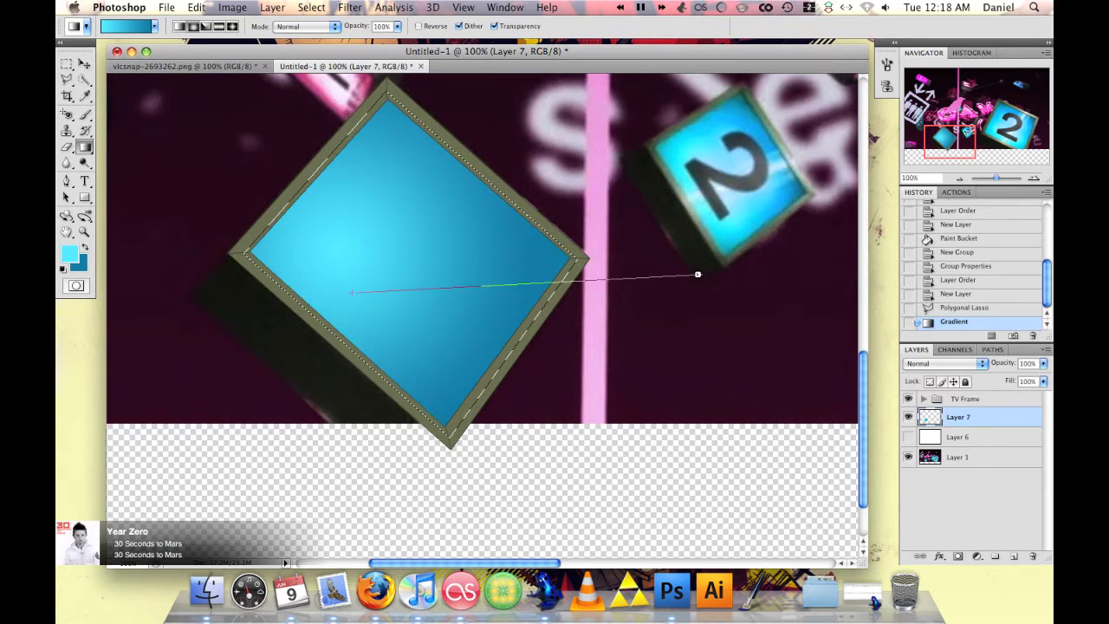
{"action": "key", "text": "ctrl+alt+z"}
{"action": "key", "text": "ctrl+alt+z"}
{"action": "left_click_drag", "start_coordinate": [364, 317], "coordinate": [487, 220]}
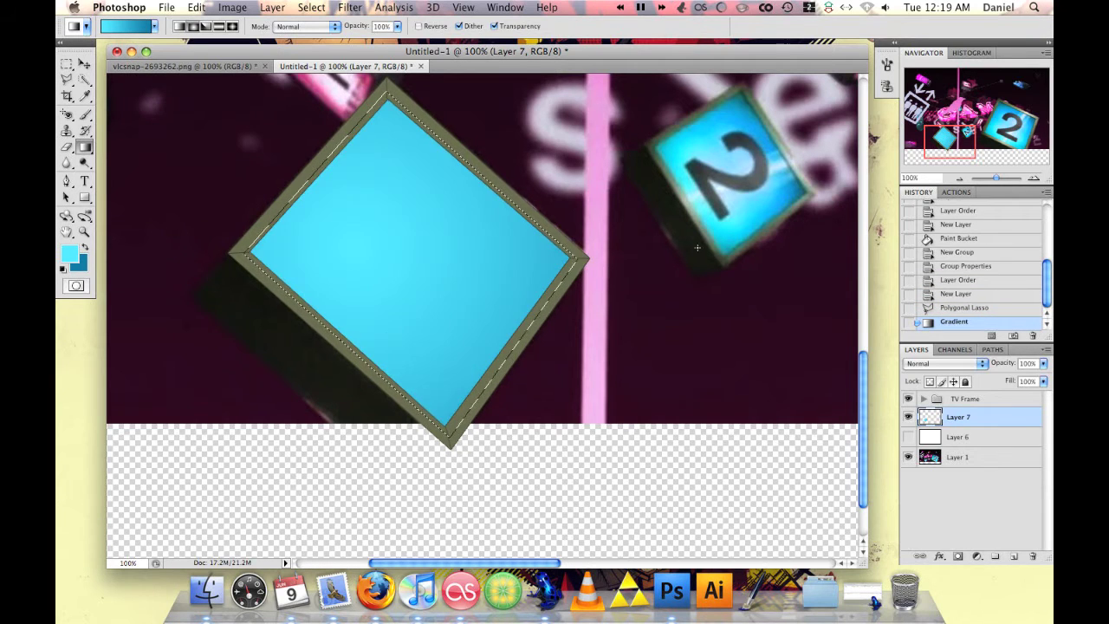
{"action": "left_click_drag", "start_coordinate": [392, 275], "coordinate": [623, 269]}
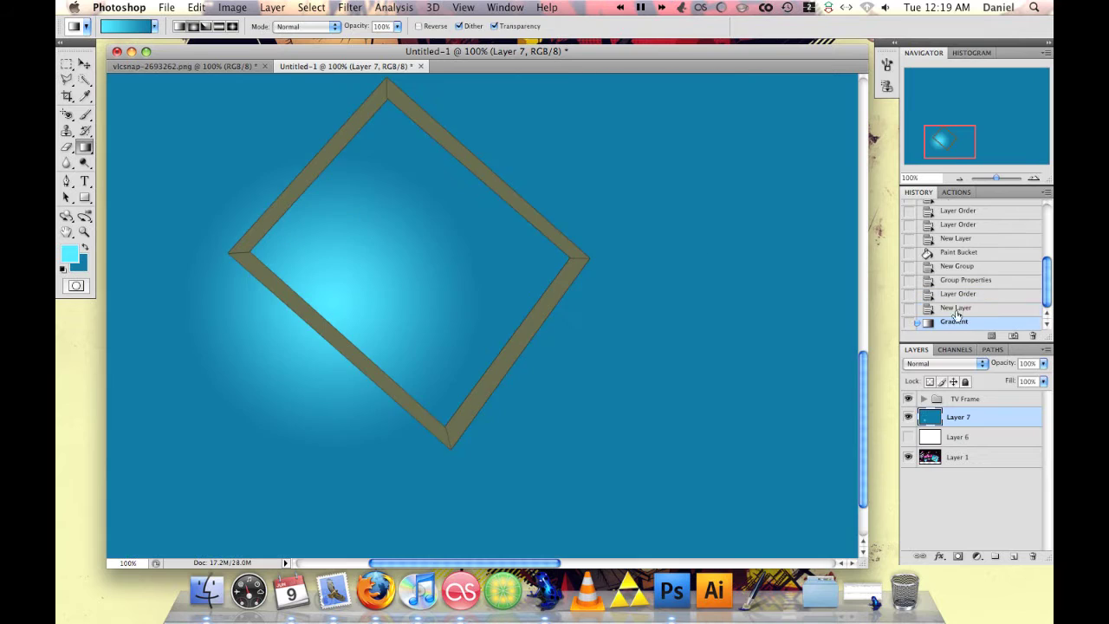
{"action": "left_click", "coordinate": [975, 295]}
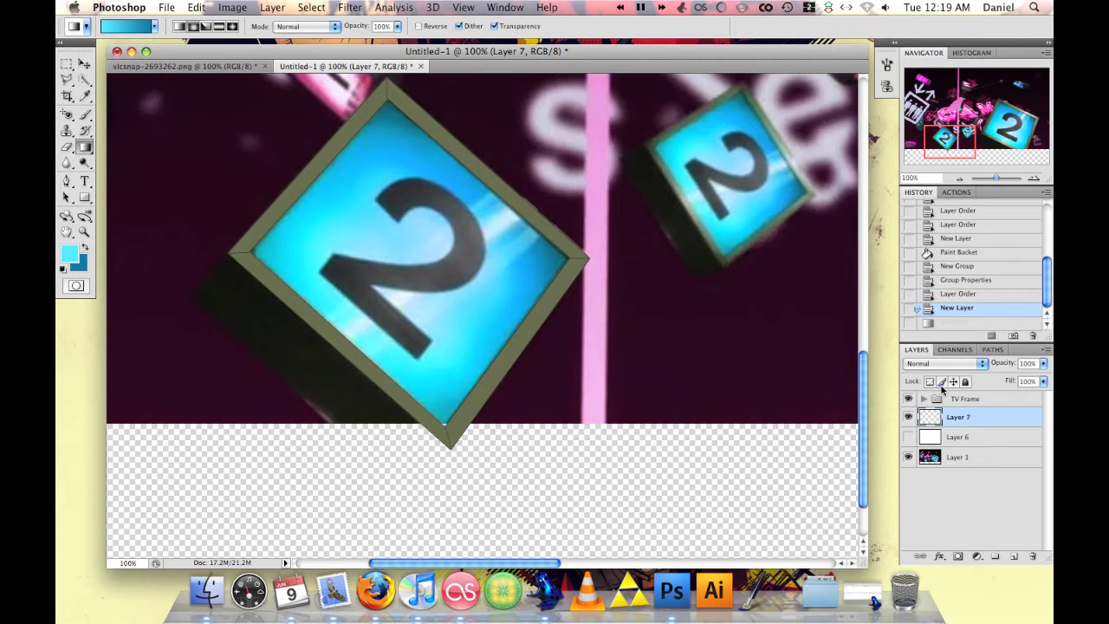
- Re-outline the screen with the polygonal lasso and fill it with a radial cyan gradient
{"action": "key", "text": "ctrl+shift+d"}
{"action": "key", "text": "ctrl+d"}
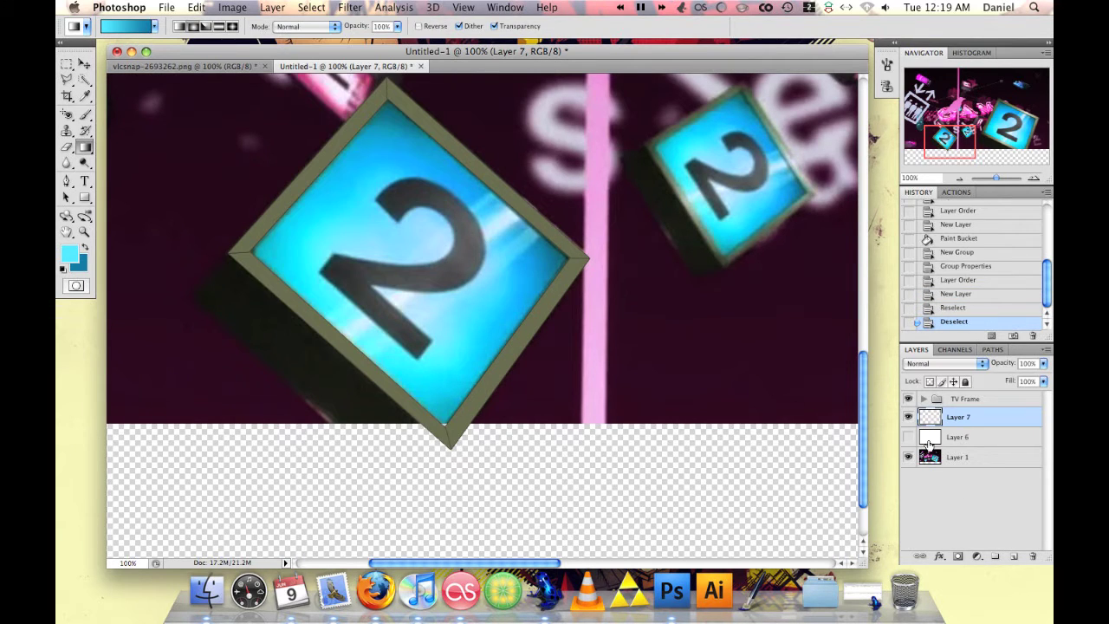
{"action": "key", "text": "l"}
{"action": "left_click", "coordinate": [586, 257]}
{"action": "left_click", "coordinate": [387, 126]}
{"action": "left_click", "coordinate": [238, 297]}
{"action": "key", "text": "g"}
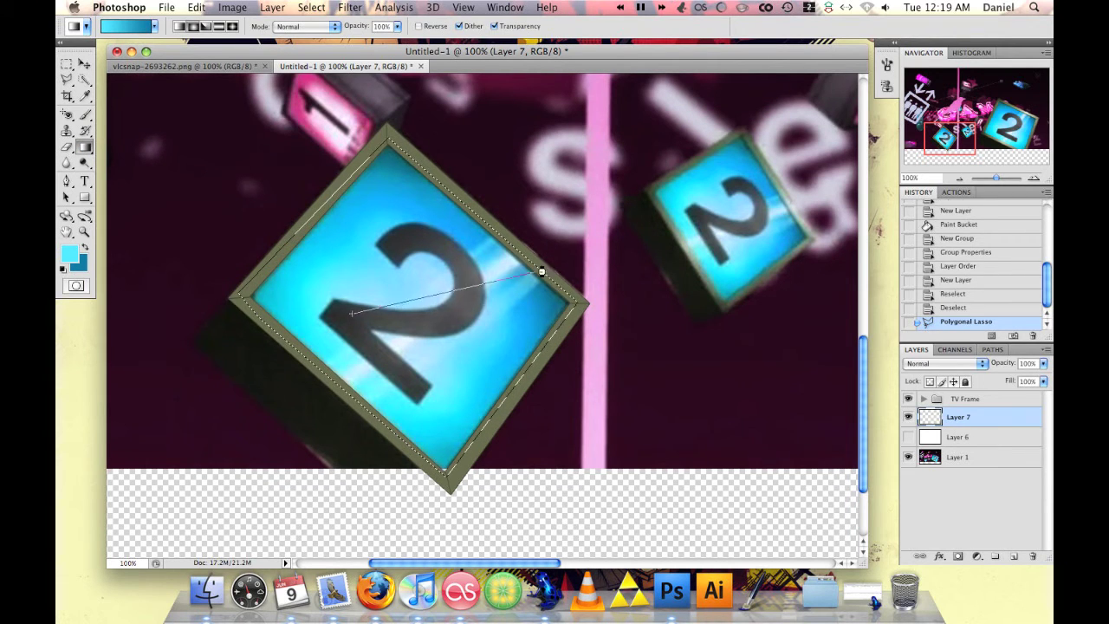
{"action": "left_click_drag", "start_coordinate": [351, 313], "coordinate": [509, 292]}
- On new Layer 8, lay a lighter cyan gradient across the screen
{"action": "left_click", "coordinate": [1014, 555]}
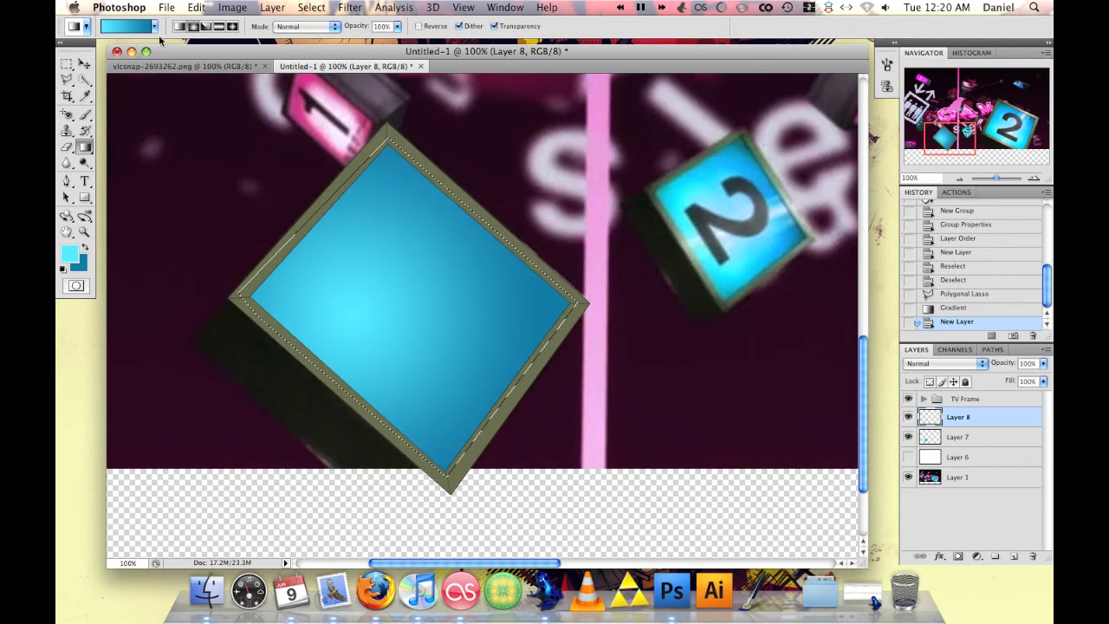
{"action": "left_click", "coordinate": [67, 252]}
{"action": "left_click", "coordinate": [242, 351]}
{"action": "left_click", "coordinate": [505, 342]}
{"action": "left_click_drag", "start_coordinate": [422, 373], "coordinate": [381, 417]}
- Paint a 300 px full-opacity glow on the screen, then undo the strokes
{"action": "left_click", "coordinate": [84, 113]}
{"action": "left_click", "coordinate": [139, 26]}
{"action": "double_click", "coordinate": [191, 182]}
{"action": "key", "text": "0"}
{"action": "left_click_drag", "start_coordinate": [317, 334], "coordinate": [416, 329]}
{"action": "left_click_drag", "start_coordinate": [398, 286], "coordinate": [434, 364]}
{"action": "left_click_drag", "start_coordinate": [416, 347], "coordinate": [376, 391]}
{"action": "key", "text": "ctrl+alt+z"}
{"action": "key", "text": "ctrl+alt+z"}
{"action": "key", "text": "ctrl+alt+z"}
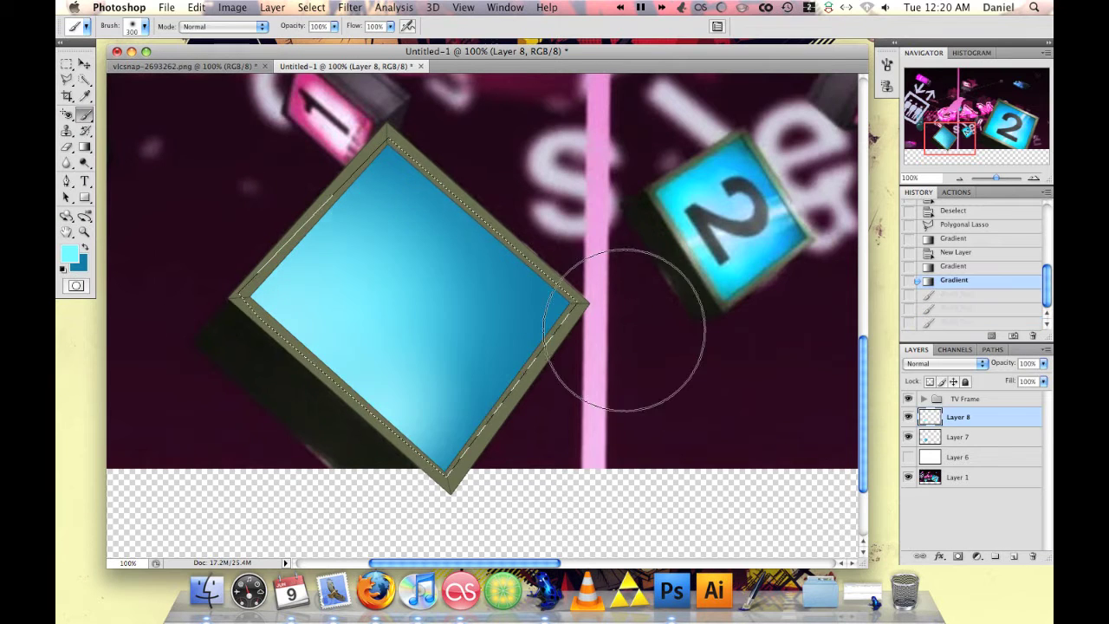
- Paint a glow on new Layer 9, set it to Color Dodge at 72% opacity
{"action": "left_click", "coordinate": [1014, 555]}
{"action": "left_click_drag", "start_coordinate": [364, 303], "coordinate": [433, 355]}
{"action": "left_click", "coordinate": [944, 363]}
{"action": "left_click", "coordinate": [946, 440]}
{"action": "left_click", "coordinate": [944, 363]}
{"action": "left_click", "coordinate": [949, 372]}
{"action": "left_click_drag", "start_coordinate": [347, 260], "coordinate": [416, 312]}
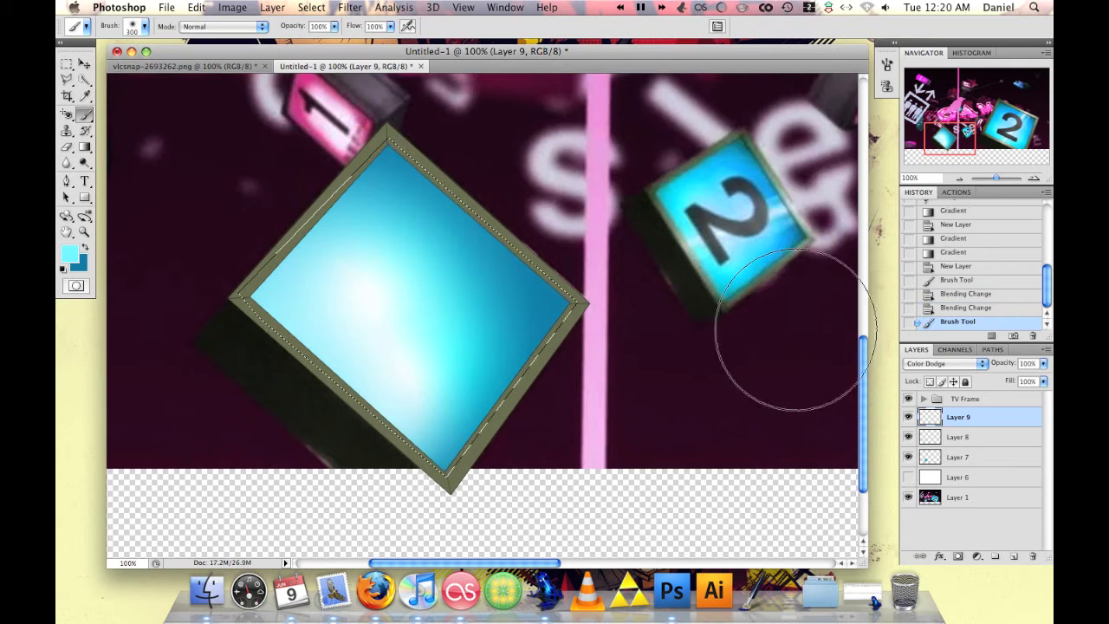
{"action": "left_click_drag", "start_coordinate": [1043, 363], "coordinate": [1024, 382]}
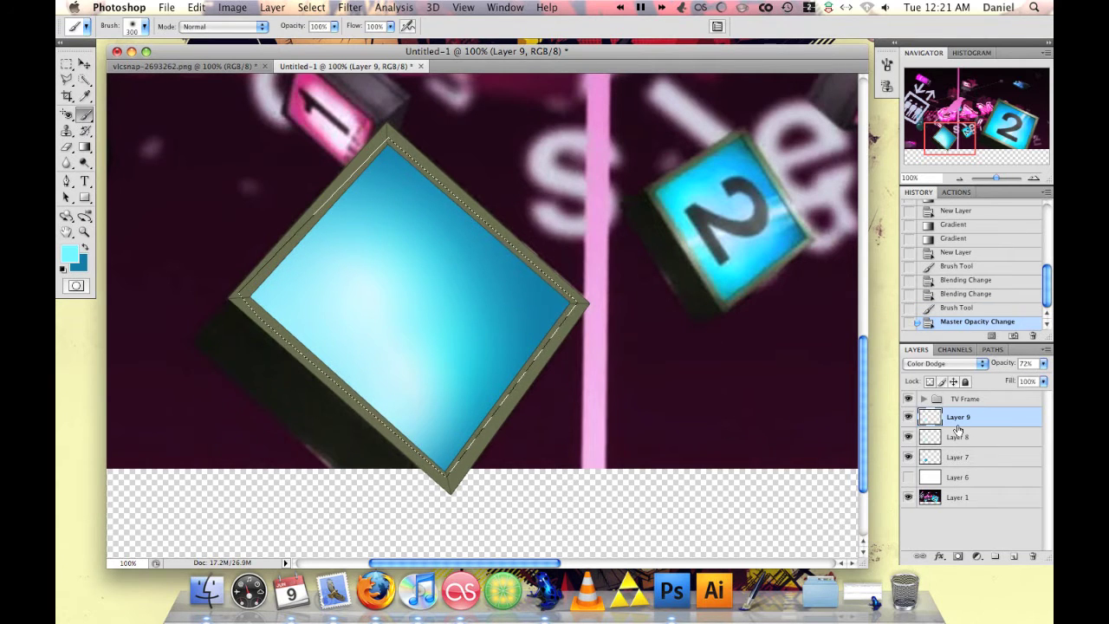
- Clear the selection around the screen
{"action": "left_click", "coordinate": [311, 7]}
{"action": "left_click", "coordinate": [329, 34]}
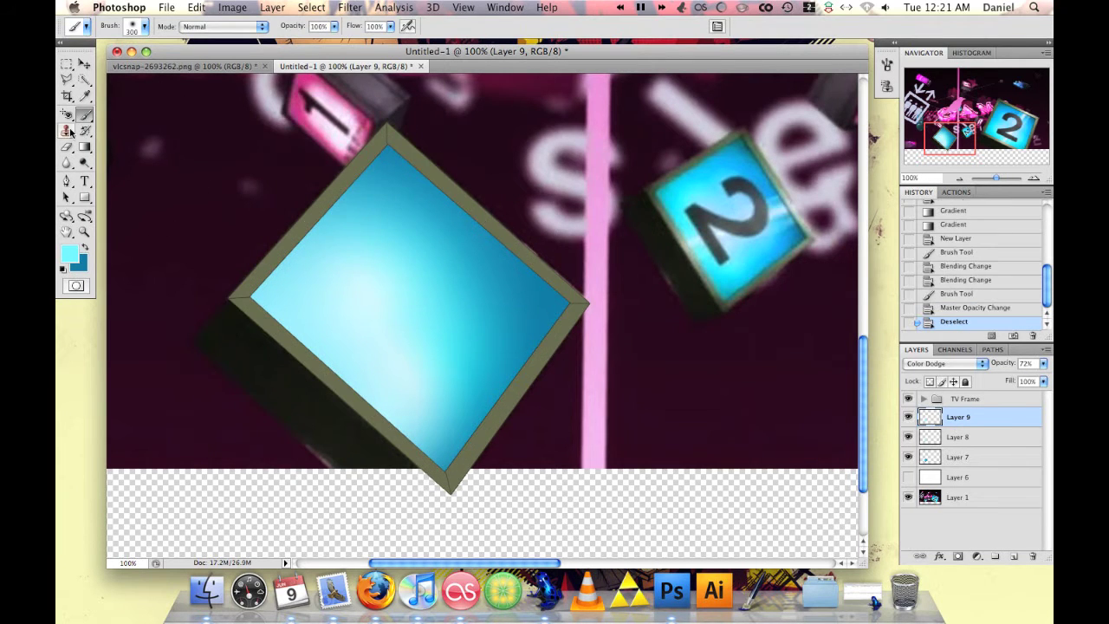
{"action": "key", "text": "l"}
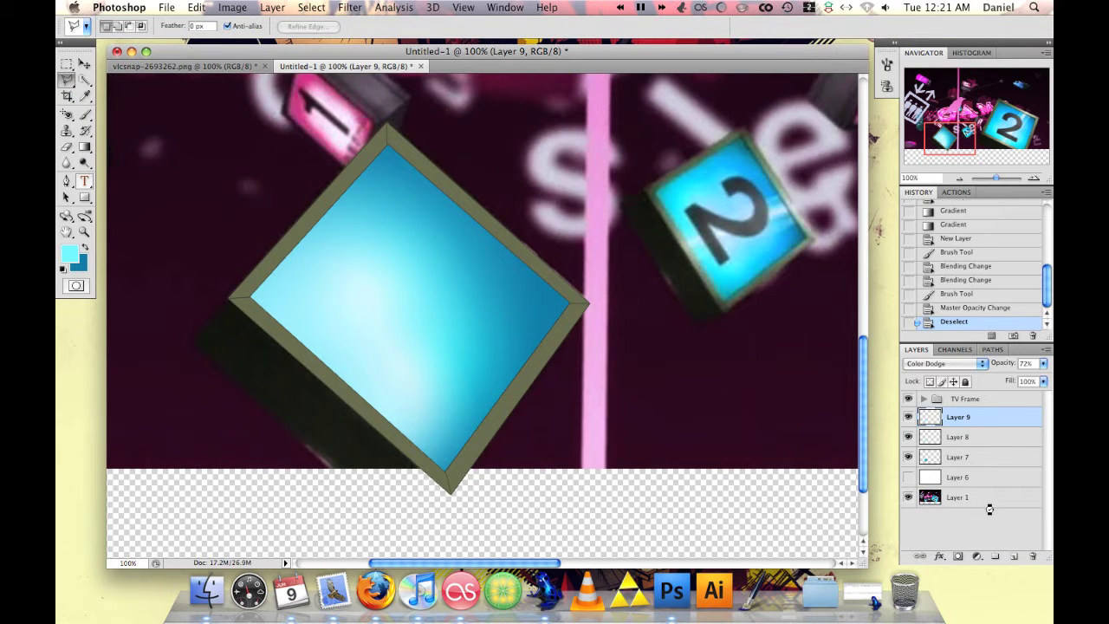
{"action": "key", "text": "t"}
- Move Layers 7–9 into a new 'Screen' group and rename the glow layer '2'
{"action": "left_click", "coordinate": [958, 558]}
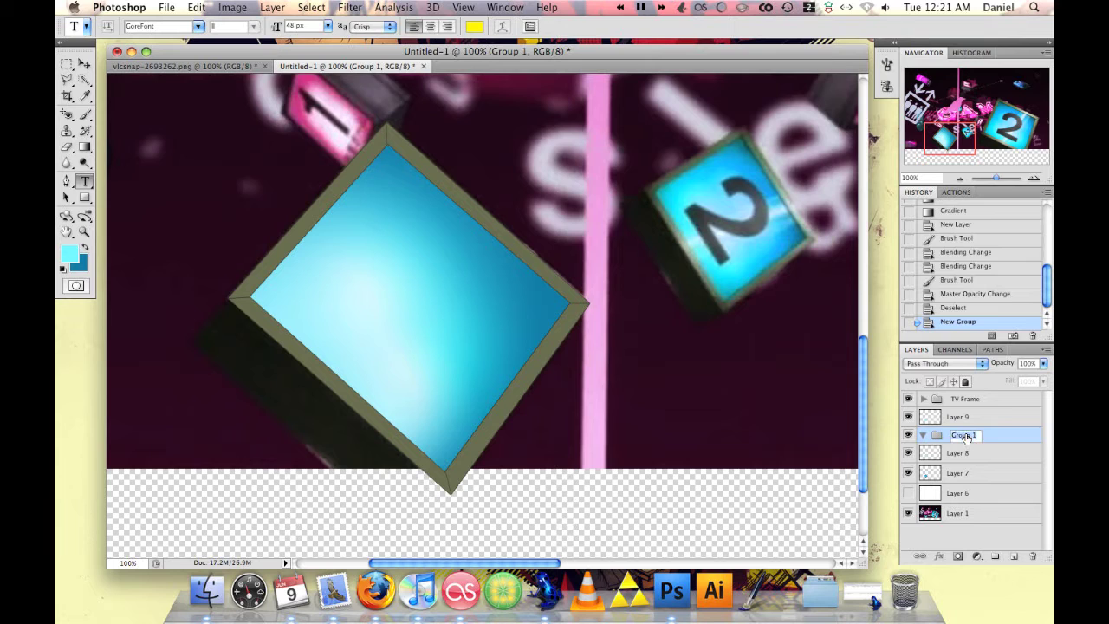
{"action": "type", "text": "Screen"}
{"action": "key", "text": "Return"}
{"action": "left_click", "coordinate": [938, 447]}
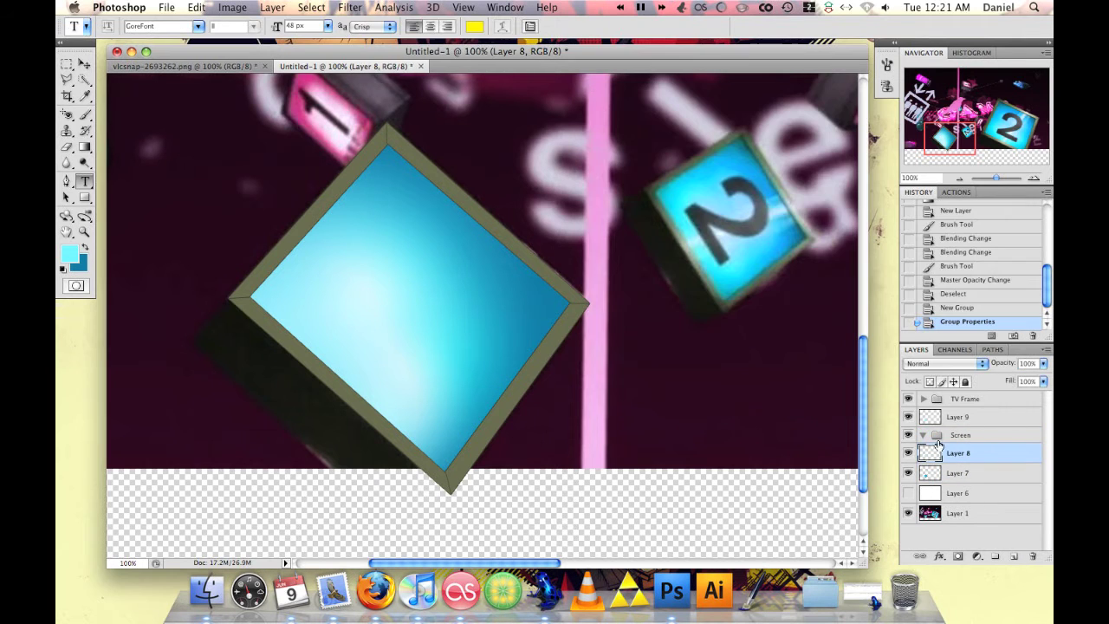
{"action": "left_click", "coordinate": [988, 475], "text": "shift"}
{"action": "mouse_move", "coordinate": [988, 475]}
{"action": "left_mouse_down"}
{"action": "mouse_move", "coordinate": [936, 436]}
{"action": "mouse_move", "coordinate": [965, 446]}
{"action": "left_mouse_up"}
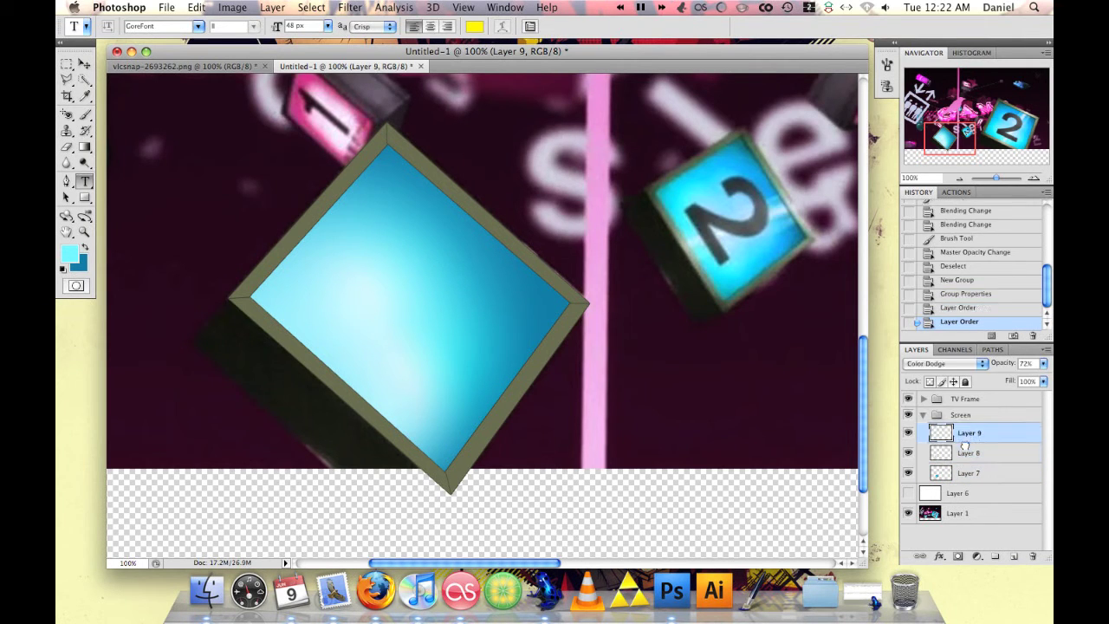
{"action": "left_click", "coordinate": [969, 434]}
{"action": "type", "text": "2"}
{"action": "key", "text": "Return"}
{"action": "left_click", "coordinate": [198, 26]}
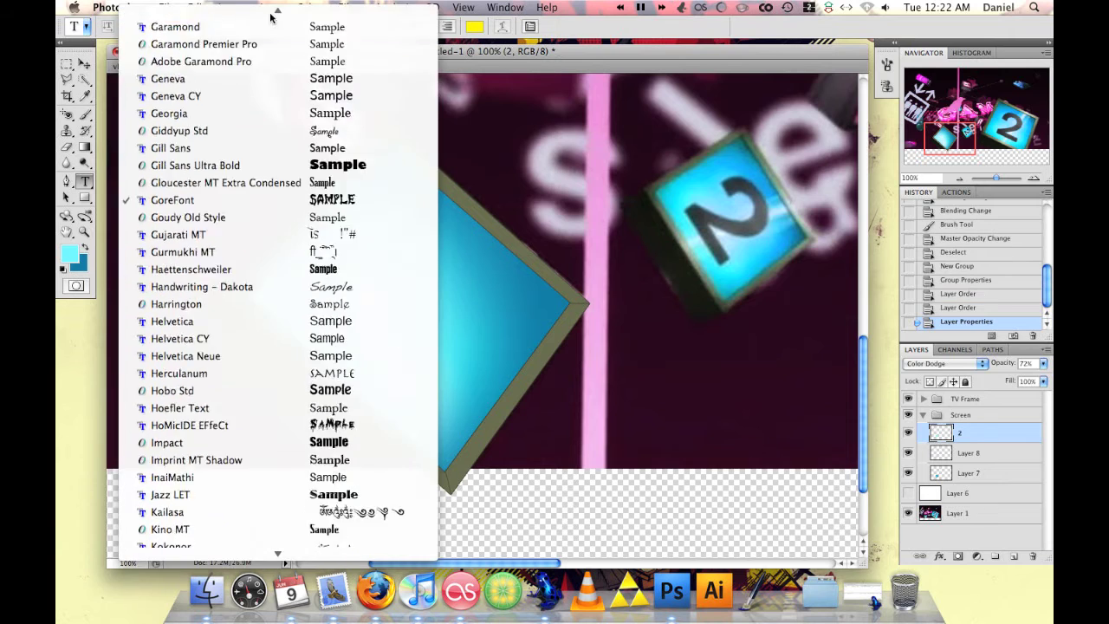
- Type a Helvetica Regular '2' at 300 px and move it toward the screen centre
{"action": "left_click", "coordinate": [191, 363]}
{"action": "left_click", "coordinate": [328, 26]}
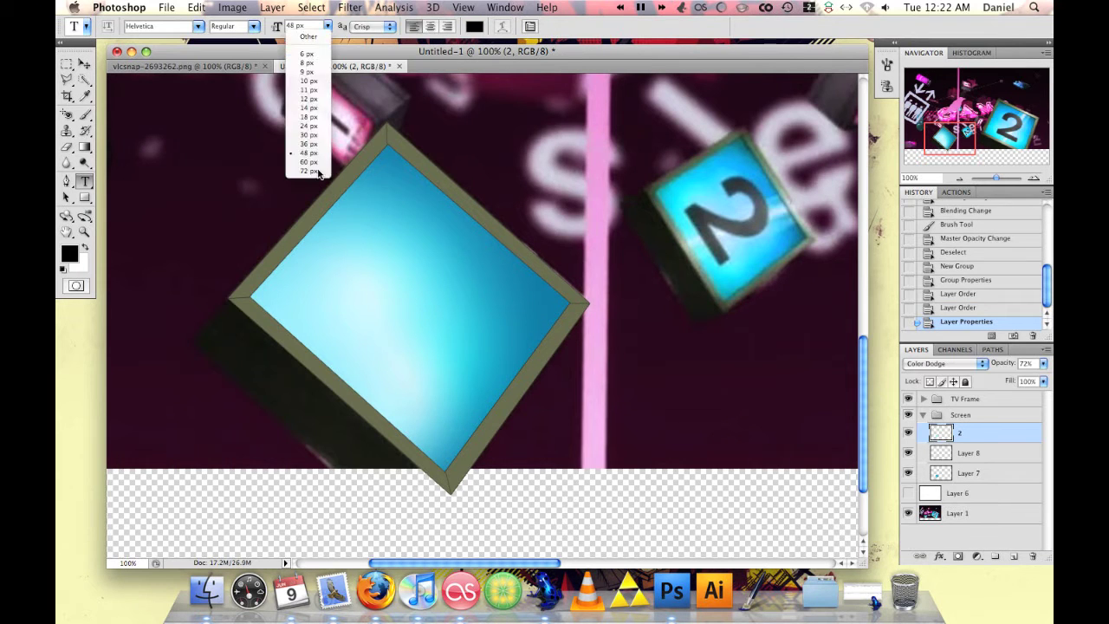
{"action": "left_click", "coordinate": [303, 172]}
{"action": "left_click", "coordinate": [385, 305]}
{"action": "type", "text": "2"}
{"action": "key", "text": "ctrl+a"}
{"action": "double_click", "coordinate": [298, 26]}
{"action": "type", "text": "300"}
{"action": "key", "text": "Return"}
{"action": "left_click_drag", "start_coordinate": [371, 128], "coordinate": [338, 178]}
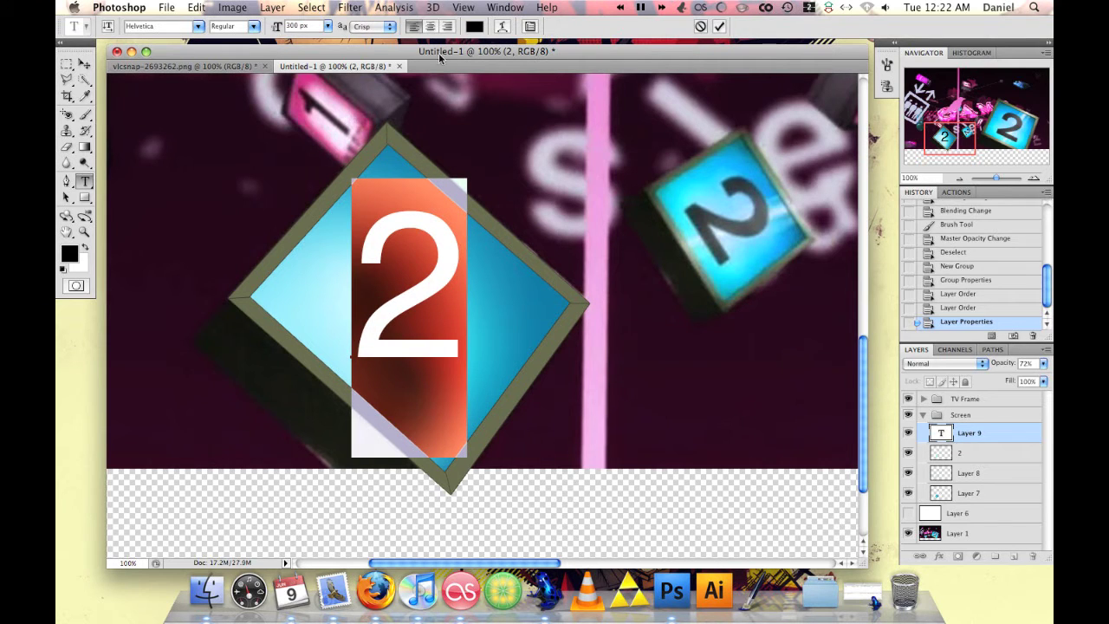
{"action": "left_click", "coordinate": [719, 26]}
- Free-transform the '2' about 36°, nudge it into place, and tilt it slightly
{"action": "left_click", "coordinate": [196, 7]}
{"action": "left_click", "coordinate": [235, 263]}
{"action": "left_click_drag", "start_coordinate": [292, 290], "coordinate": [289, 163]}
{"action": "left_click", "coordinate": [718, 27]}
{"action": "key", "text": "v"}
{"action": "left_click_drag", "start_coordinate": [367, 217], "coordinate": [345, 230]}
{"action": "left_click", "coordinate": [196, 7]}
{"action": "left_click", "coordinate": [231, 262]}
{"action": "left_click_drag", "start_coordinate": [230, 183], "coordinate": [235, 176]}
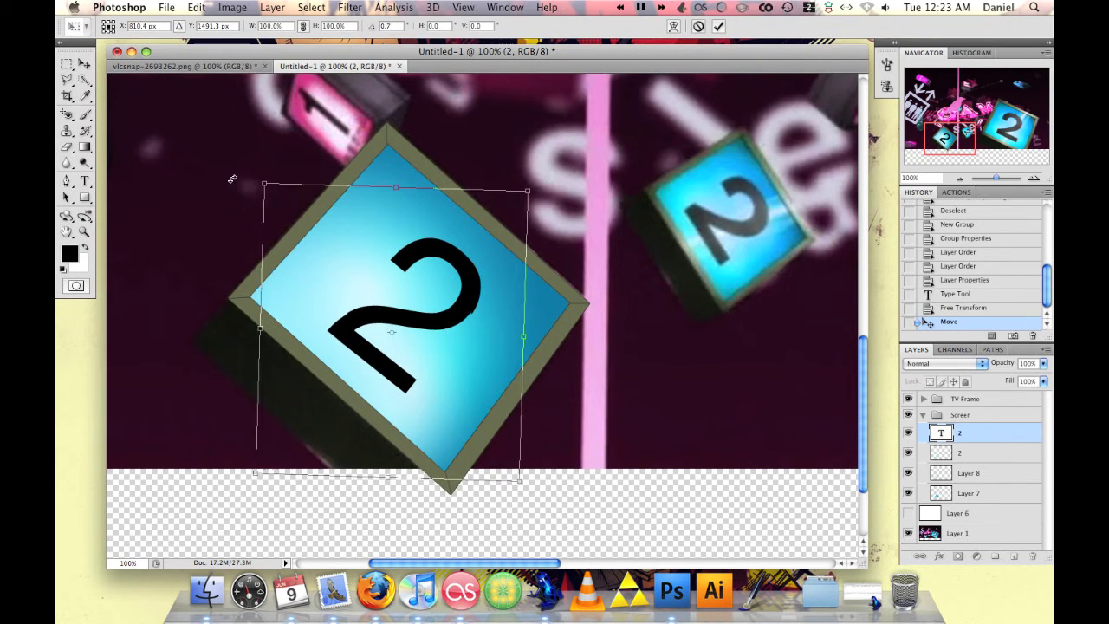
{"action": "left_click", "coordinate": [717, 26]}
- Rotate the '2' to match the screen's tilt
{"action": "left_click", "coordinate": [233, 7]}
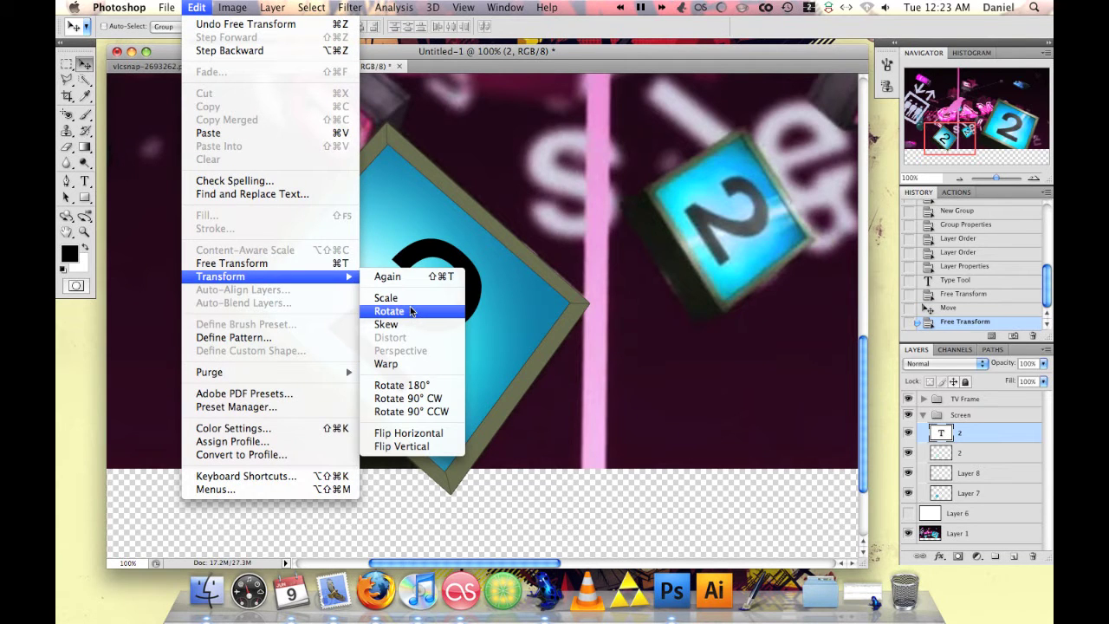
{"action": "left_click", "coordinate": [413, 312]}
{"action": "left_click_drag", "start_coordinate": [502, 196], "coordinate": [490, 245]}
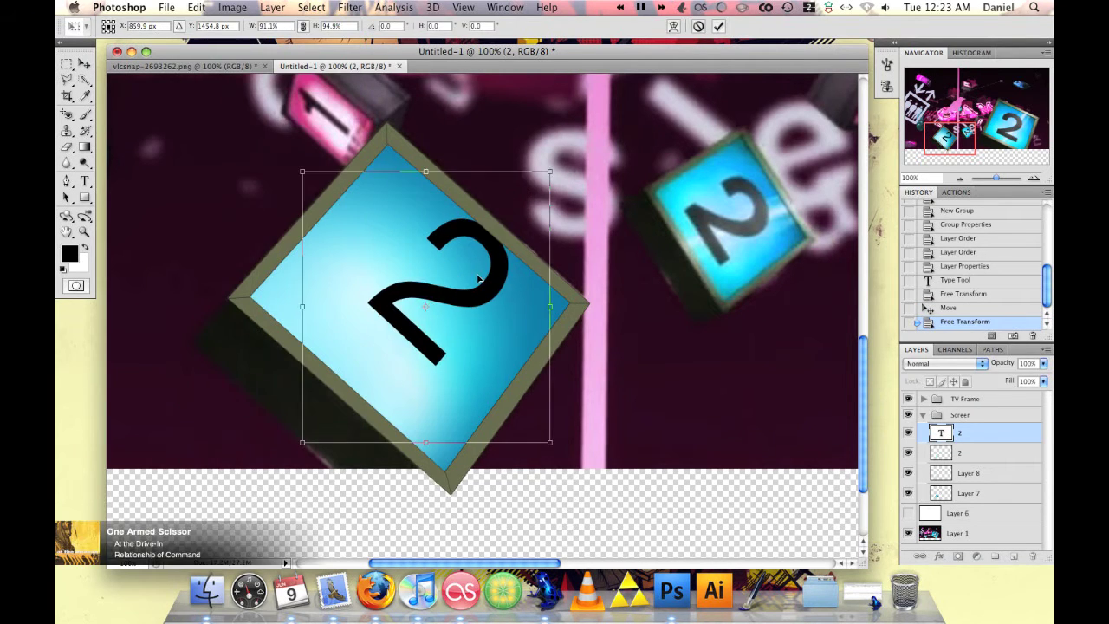
{"action": "left_click_drag", "start_coordinate": [491, 244], "coordinate": [520, 204]}
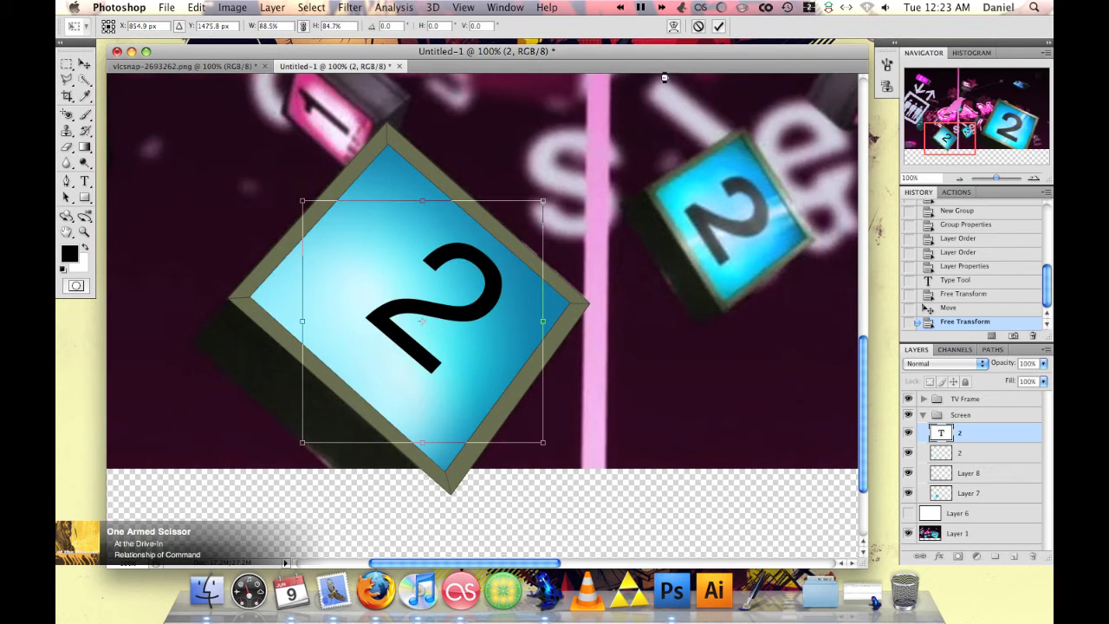
{"action": "key", "text": "Return"}
- Select the '2' text and try other fonts, including Eurostile
{"action": "key", "text": "t"}
{"action": "left_click", "coordinate": [433, 323]}
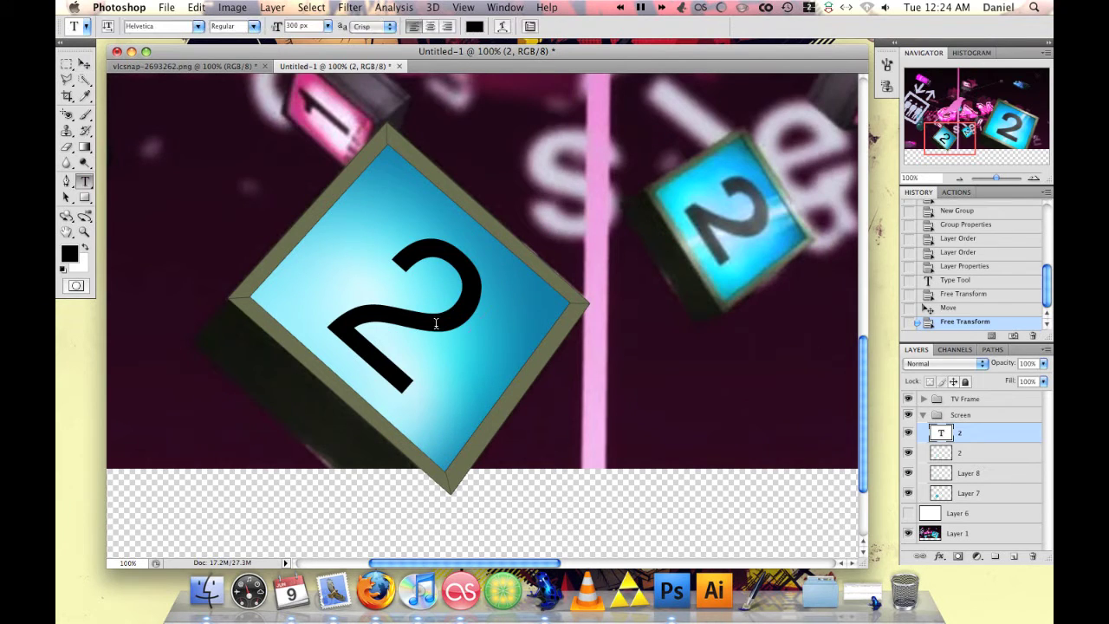
{"action": "key", "text": "ctrl+a"}
{"action": "left_click", "coordinate": [186, 26]}
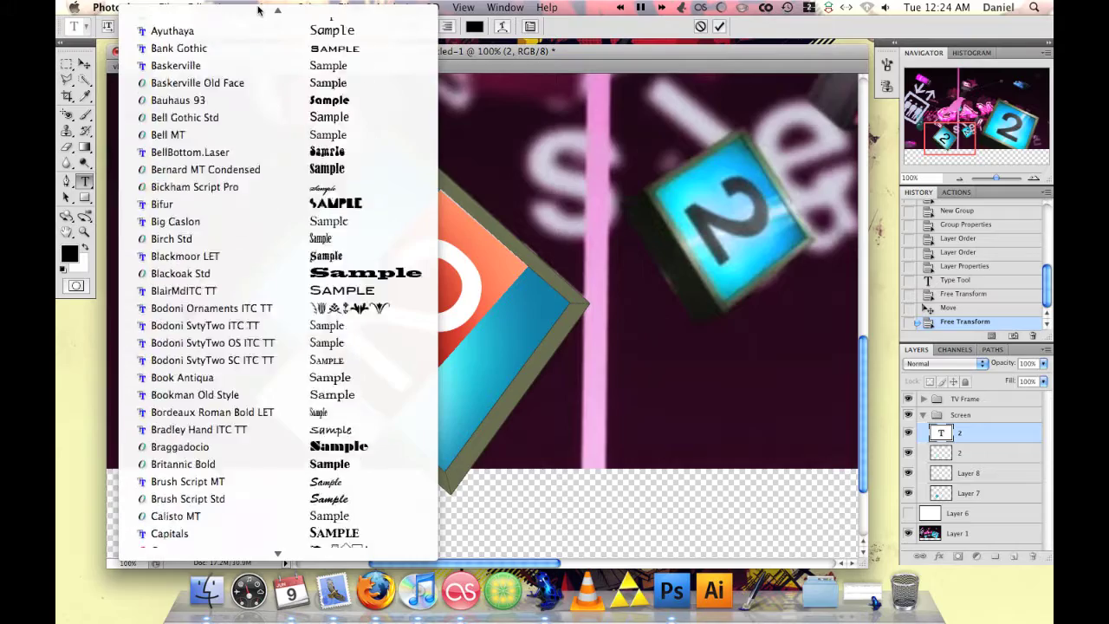
{"action": "left_click", "coordinate": [255, 121]}
{"action": "left_click", "coordinate": [187, 26]}
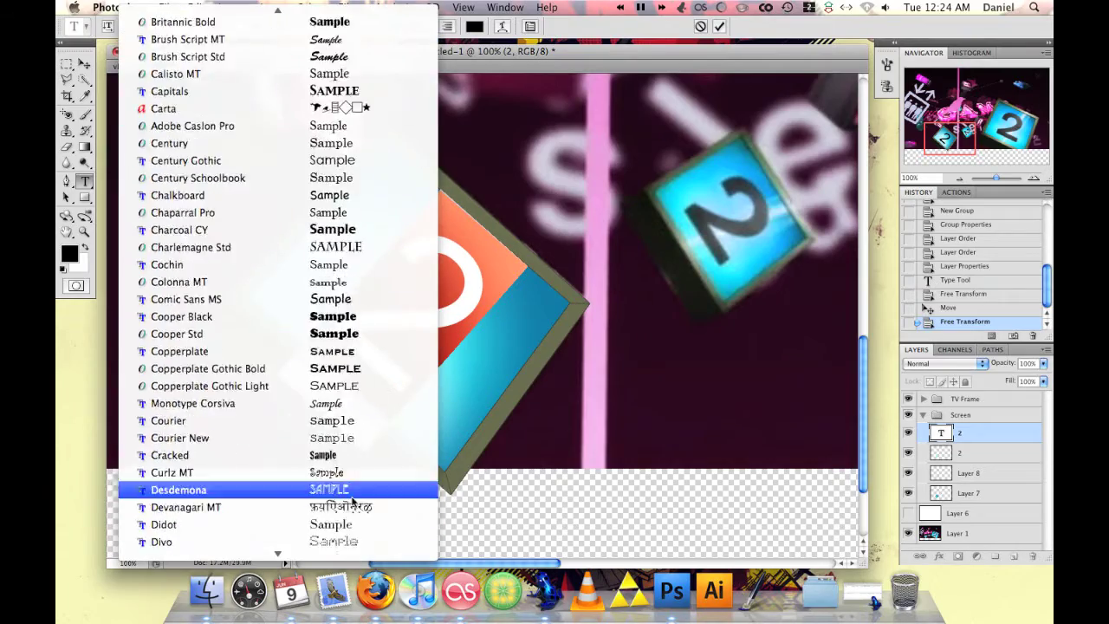
{"action": "left_click", "coordinate": [216, 391]}
- Try Gill Sans and another font, then settle on Helvetica for the '2'
{"action": "left_click", "coordinate": [186, 26]}
{"action": "left_click", "coordinate": [334, 220]}
{"action": "left_click", "coordinate": [186, 26]}
{"action": "left_click", "coordinate": [368, 422]}
{"action": "left_click", "coordinate": [187, 26]}
{"action": "left_click", "coordinate": [272, 198]}
- Load the '2' outline as a selection and add a new empty Layer 9
{"action": "left_click", "coordinate": [503, 26]}
{"action": "left_click", "coordinate": [647, 181]}
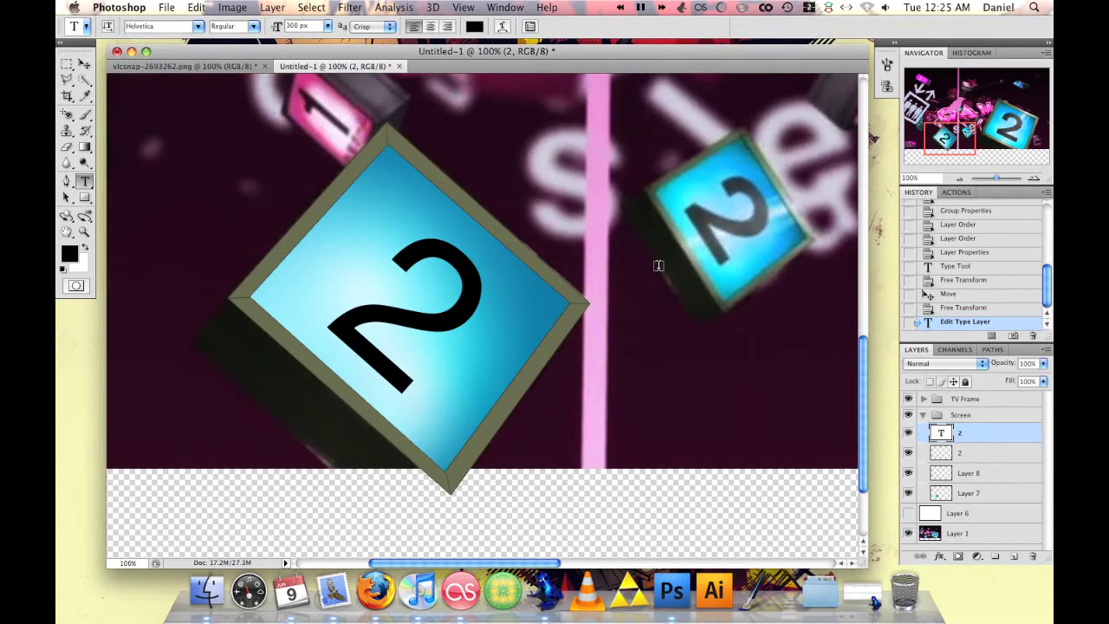
{"action": "left_click", "coordinate": [942, 434], "text": "ctrl"}
{"action": "key", "text": "ctrl+shift+alt+n"}
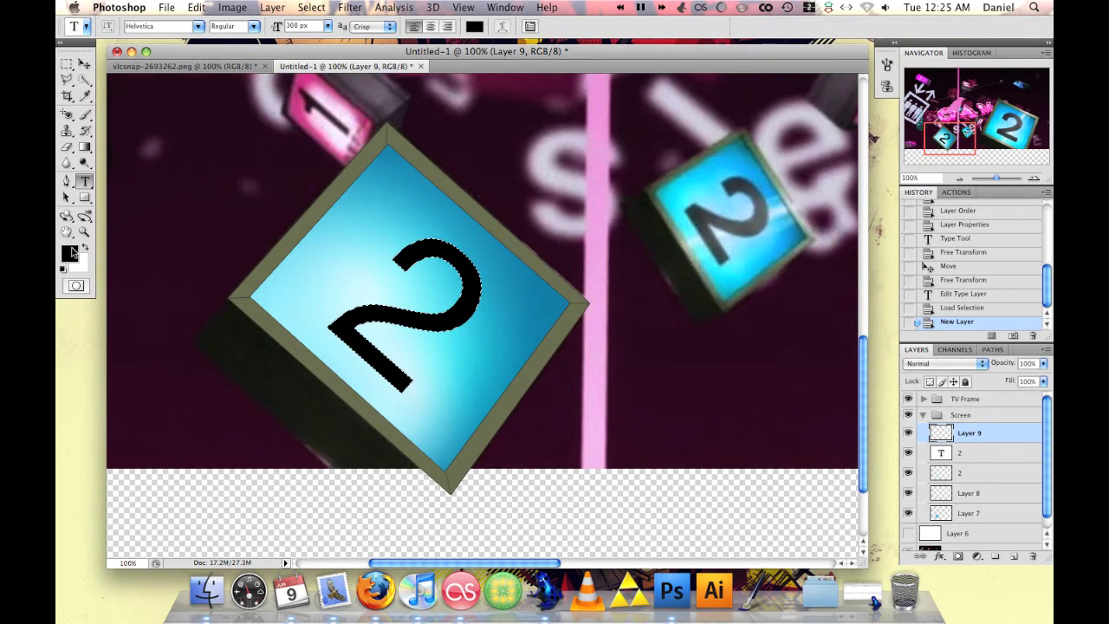
- Swap the colours and set up a 100 px soft brush at 60% opacity
{"action": "key", "text": "x"}
{"action": "key", "text": "b"}
{"action": "left_click", "coordinate": [144, 26]}
{"action": "left_click", "coordinate": [192, 182]}
{"action": "key", "text": "Return"}
{"action": "key", "text": "6"}
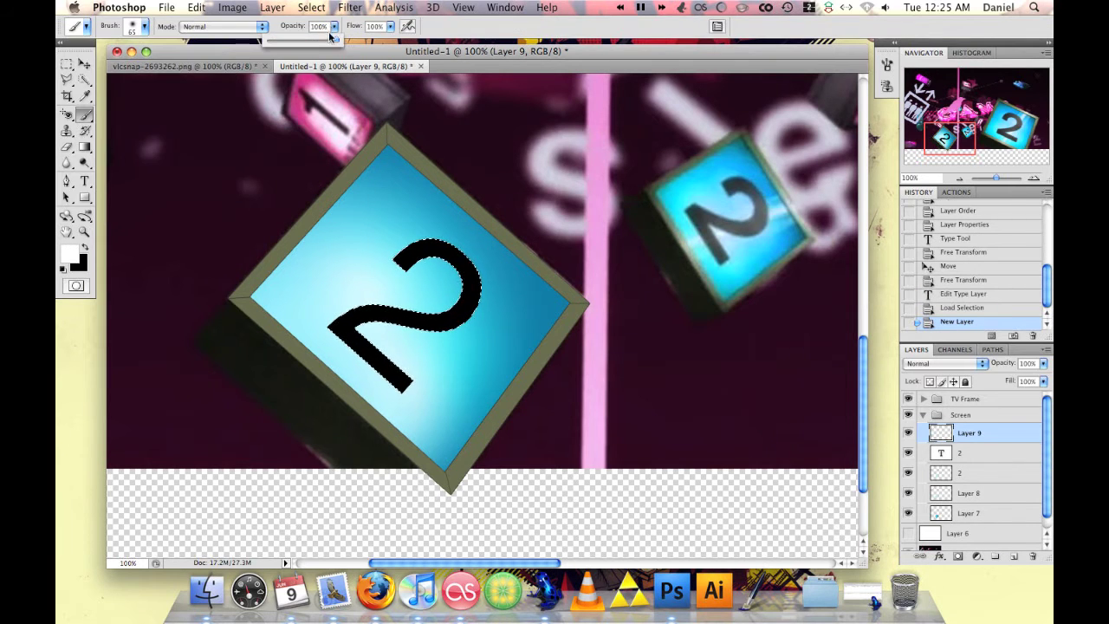
{"action": "left_click", "coordinate": [130, 26]}
{"action": "double_click", "coordinate": [99, 179]}
- Paint soft grey shading inside the '2' at 70% layer opacity, deselect, and add Layer 10
{"action": "mouse_move", "coordinate": [395, 382]}
{"action": "left_mouse_down"}
{"action": "mouse_move", "coordinate": [442, 251]}
{"action": "mouse_move", "coordinate": [434, 399]}
{"action": "mouse_move", "coordinate": [416, 252]}
{"action": "left_mouse_up"}
{"action": "left_click", "coordinate": [956, 308]}
{"action": "key", "text": "3"}
{"action": "key", "text": "3"}
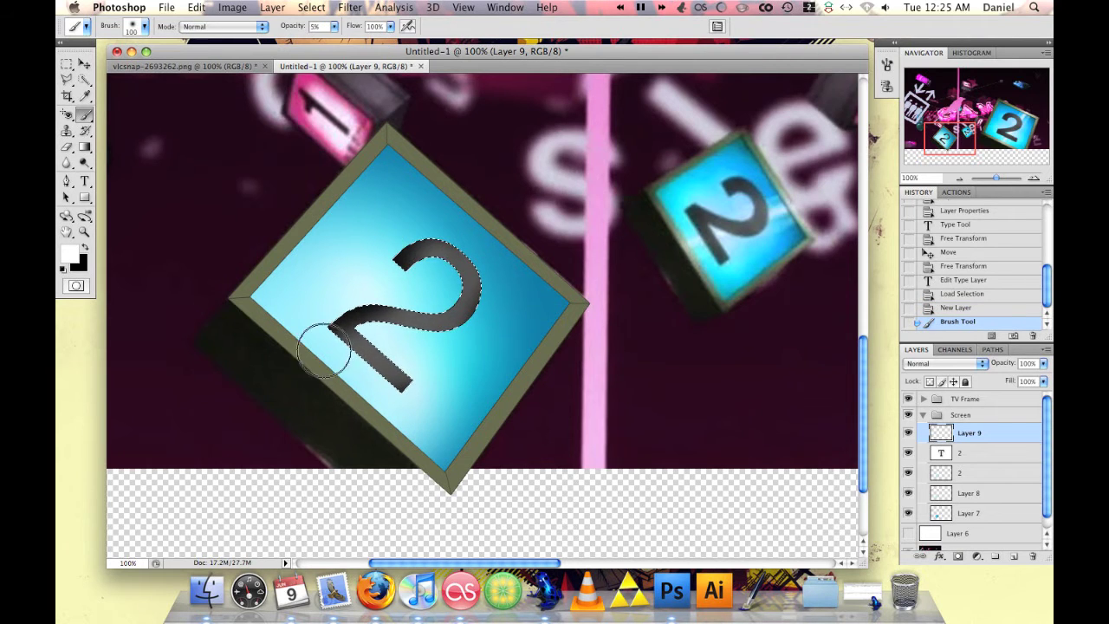
{"action": "key", "text": "5"}
{"action": "left_click", "coordinate": [336, 7]}
{"action": "left_click", "coordinate": [342, 38]}
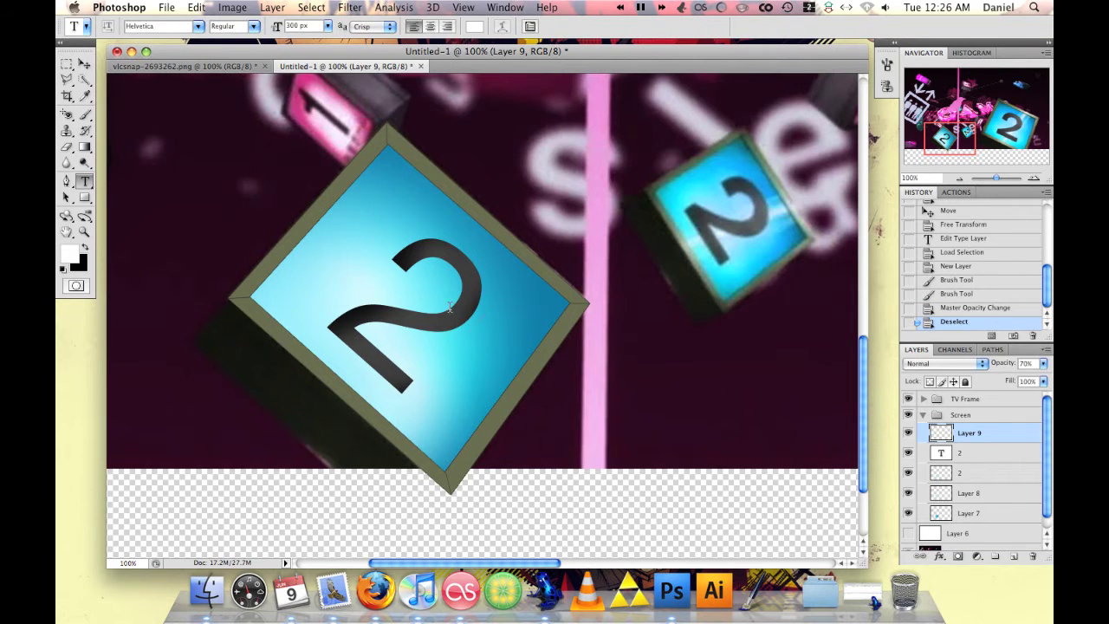
{"action": "double_click", "coordinate": [941, 453]}
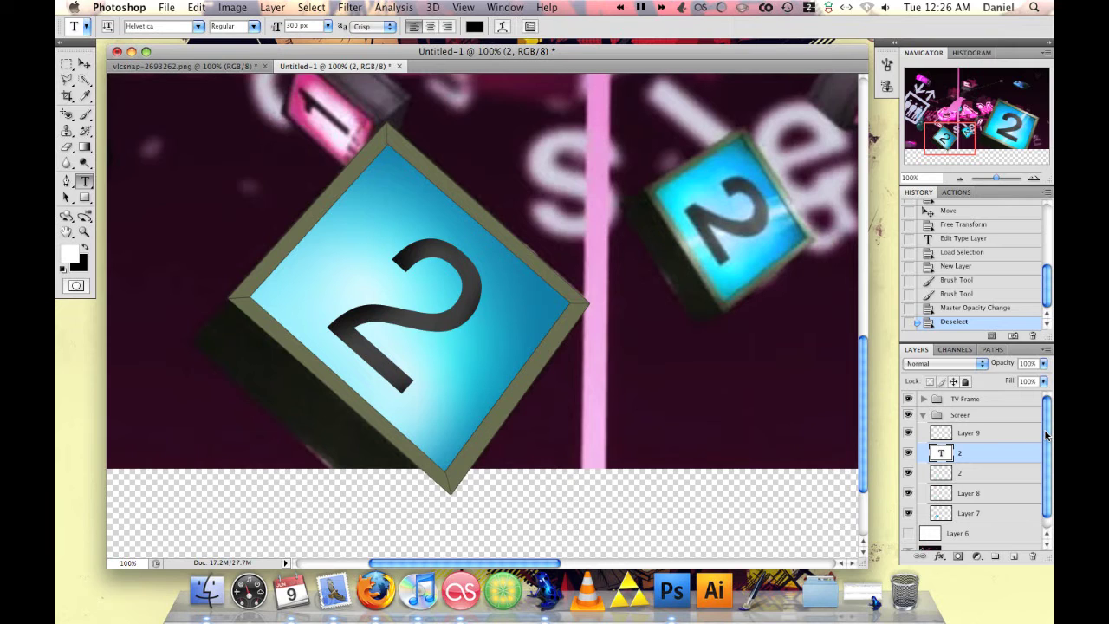
{"action": "left_click", "coordinate": [1014, 555]}
{"action": "left_click", "coordinate": [68, 81]}
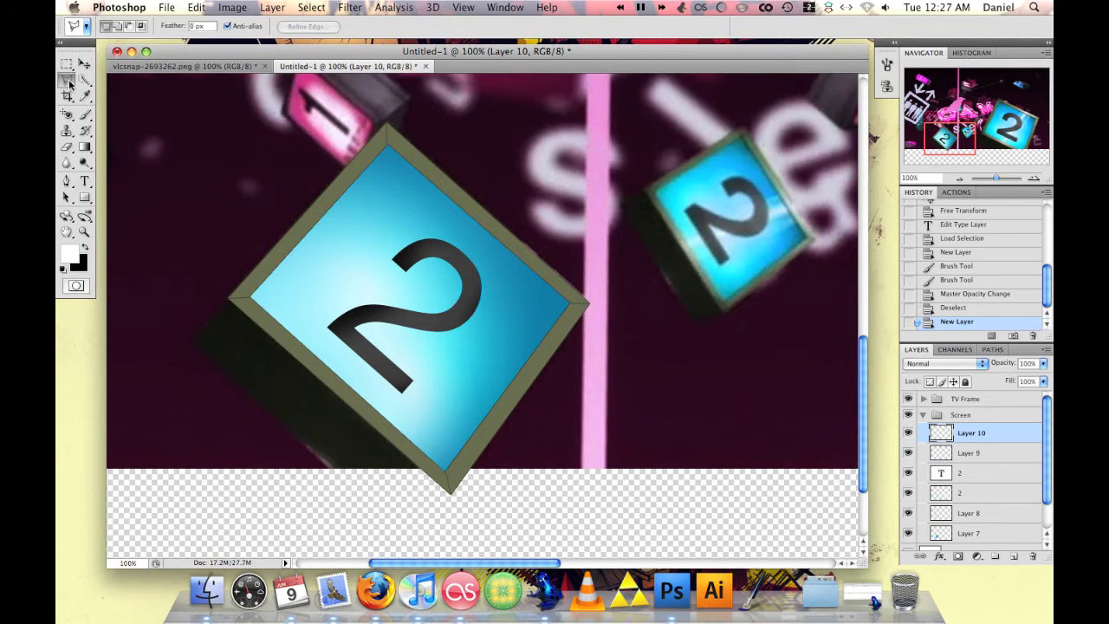
- Outline two thin parallel glare slivers with the Polygonal Lasso
{"action": "left_click", "coordinate": [314, 359]}
{"action": "left_click", "coordinate": [483, 224]}
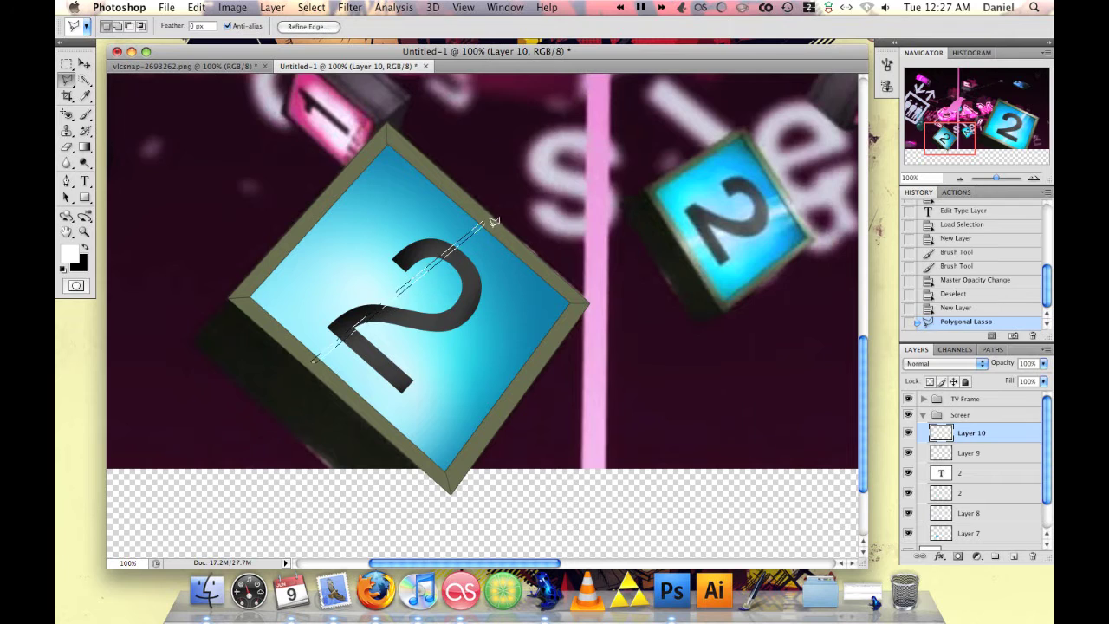
{"action": "key", "text": "alt"}
{"action": "left_click", "coordinate": [492, 227]}
{"action": "left_click", "coordinate": [508, 233]}
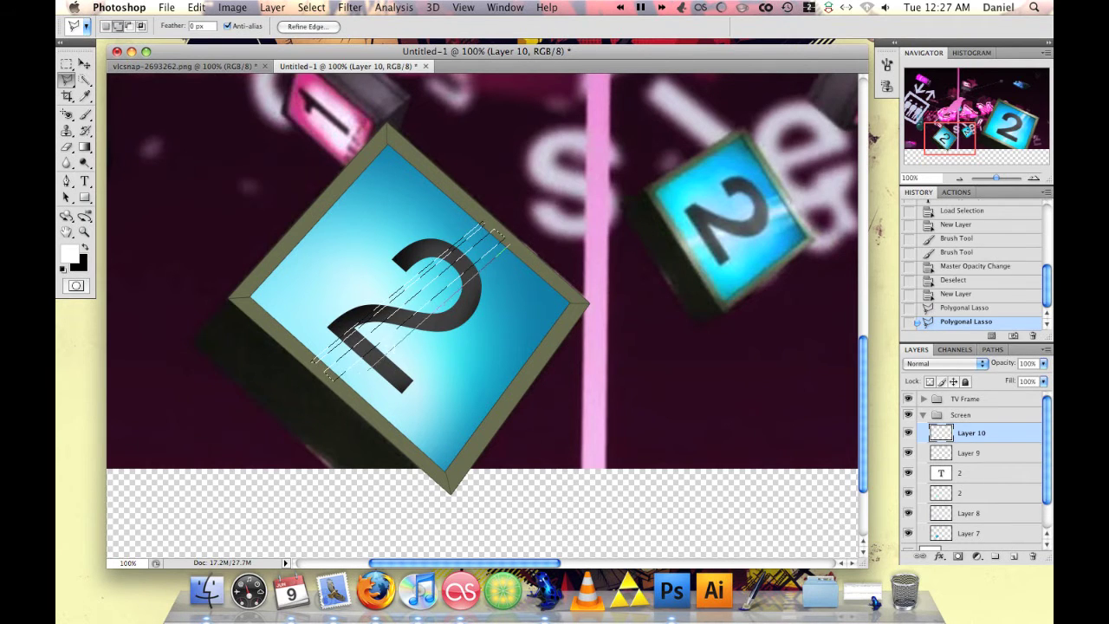
{"action": "left_click", "coordinate": [513, 235]}
- Fill the slivers white, deselect, and add a layer mask to the stripe layer
{"action": "left_click", "coordinate": [85, 147]}
{"action": "left_click", "coordinate": [143, 157]}
{"action": "left_click", "coordinate": [416, 322]}
{"action": "key", "text": "ctrl+d"}
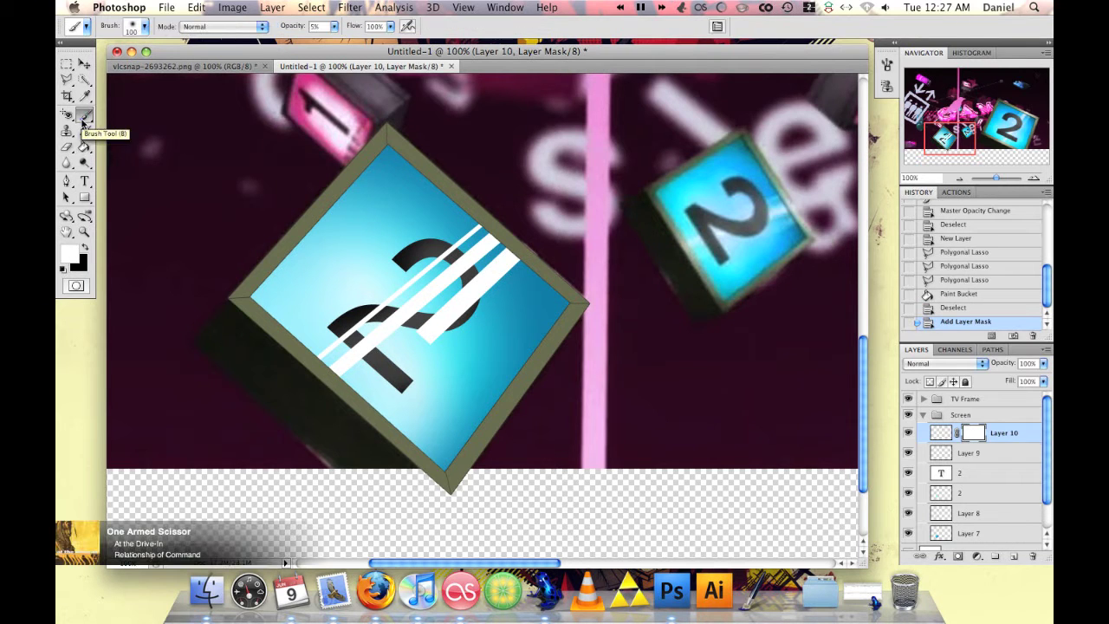
- Paint black on the mask at 61% opacity to hide parts of the white stripes
{"action": "left_click", "coordinate": [84, 114]}
{"action": "left_click", "coordinate": [85, 247]}
{"action": "mouse_move", "coordinate": [330, 351]}
{"action": "left_mouse_down"}
{"action": "mouse_move", "coordinate": [303, 346]}
{"action": "mouse_move", "coordinate": [364, 312]}
{"action": "left_mouse_up"}
{"action": "key", "text": "6"}
{"action": "key", "text": "1"}
{"action": "mouse_move", "coordinate": [295, 347]}
{"action": "left_mouse_down"}
{"action": "mouse_move", "coordinate": [347, 310]}
{"action": "mouse_move", "coordinate": [380, 375]}
{"action": "left_mouse_up"}
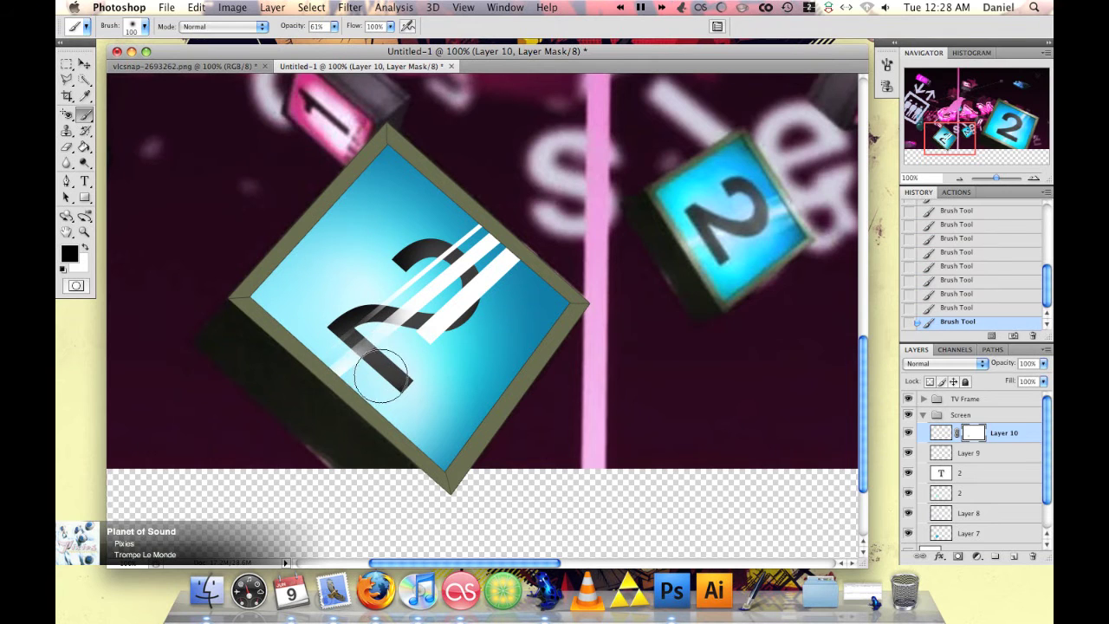
- Fade the stripes near the 2's upper right using 65 px and 35 px soft brushes
{"action": "left_click", "coordinate": [144, 26]}
{"action": "left_click", "coordinate": [124, 182]}
{"action": "mouse_move", "coordinate": [438, 234]}
{"action": "left_mouse_down"}
{"action": "mouse_move", "coordinate": [485, 251]}
{"action": "mouse_move", "coordinate": [390, 338]}
{"action": "left_mouse_up"}
{"action": "left_click", "coordinate": [144, 26]}
{"action": "double_click", "coordinate": [80, 180]}
{"action": "left_click_drag", "start_coordinate": [490, 257], "coordinate": [459, 291]}
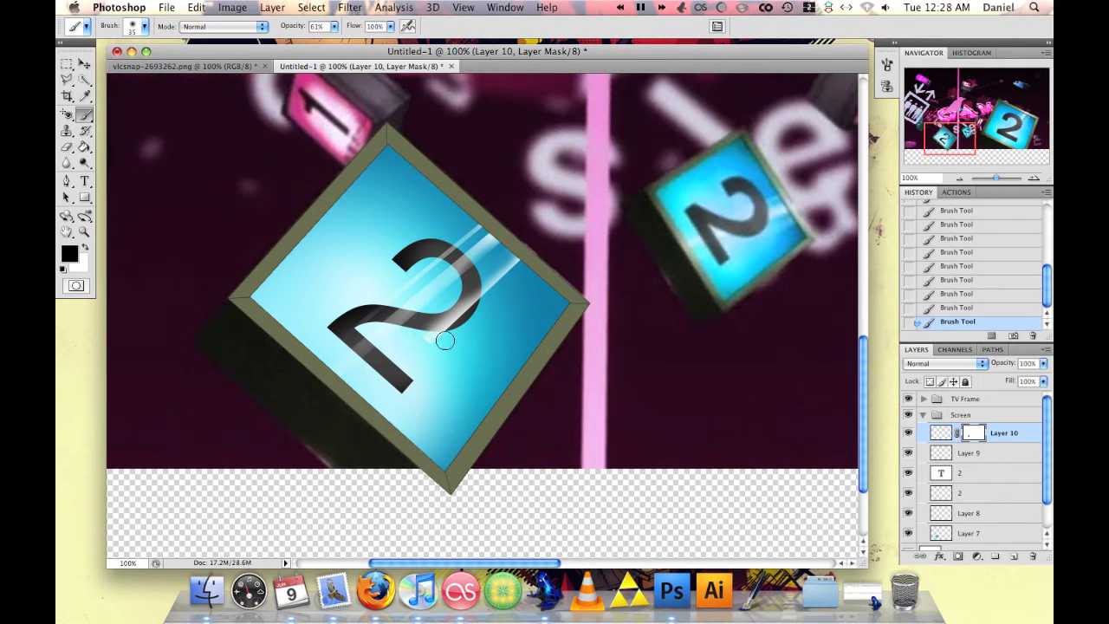
{"action": "mouse_move", "coordinate": [456, 326]}
{"action": "left_mouse_down"}
{"action": "mouse_move", "coordinate": [520, 264]}
{"action": "mouse_move", "coordinate": [424, 338]}
{"action": "left_mouse_up"}
- Restore the stripes' earlier look, then set a 21 px brush at 100% opacity
{"action": "left_click", "coordinate": [88, 249]}
{"action": "left_click", "coordinate": [87, 249]}
{"action": "key", "text": "3"}
{"action": "key", "text": "4"}
{"action": "left_click", "coordinate": [144, 26]}
{"action": "left_click", "coordinate": [81, 182]}
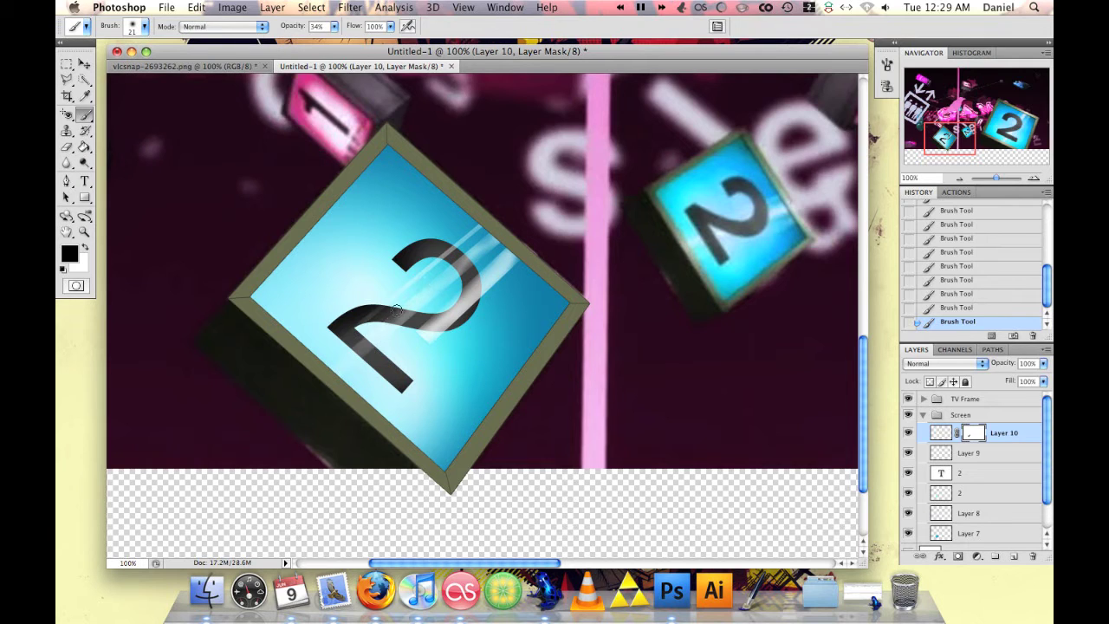
{"action": "key", "text": "0"}
- With a 19 px brush, darken part of the highlights and paint white to reveal stripes across the 2
{"action": "left_click", "coordinate": [134, 26]}
{"action": "double_click", "coordinate": [192, 151]}
{"action": "left_click_drag", "start_coordinate": [502, 260], "coordinate": [445, 304]}
{"action": "key", "text": "x"}
{"action": "left_click_drag", "start_coordinate": [515, 258], "coordinate": [351, 363]}
{"action": "left_click_drag", "start_coordinate": [498, 229], "coordinate": [371, 312]}
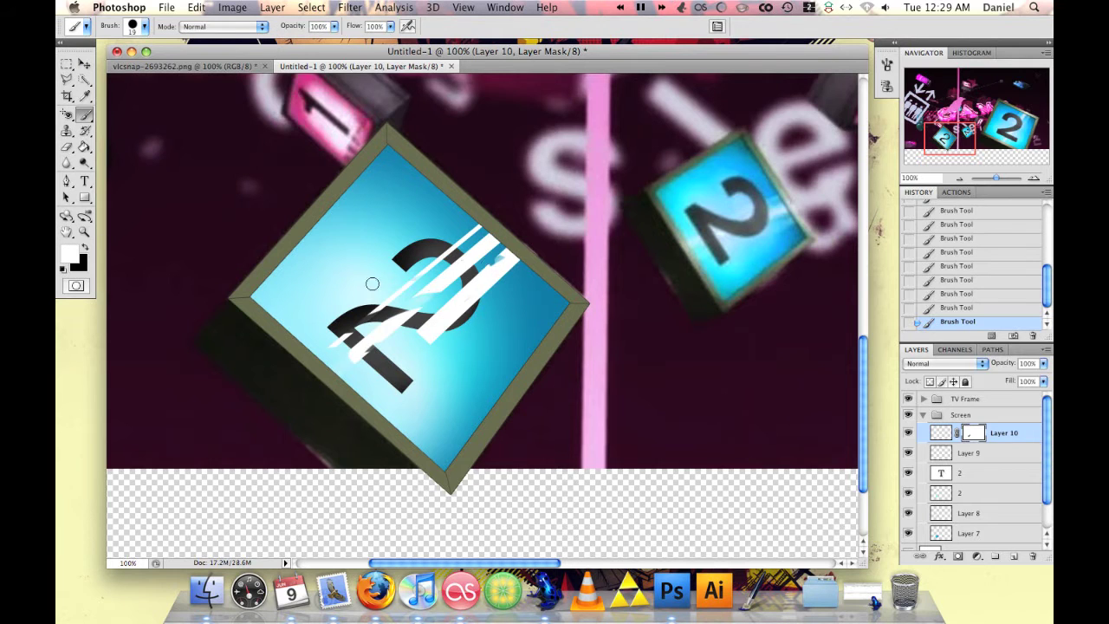
{"action": "left_click_drag", "start_coordinate": [505, 258], "coordinate": [334, 371]}
{"action": "key", "text": "x"}
- Hide the thin stripe's lower end with a 17 px brush, then set opacity to 68%
{"action": "left_click", "coordinate": [134, 26]}
{"action": "left_click", "coordinate": [125, 161]}
{"action": "key", "text": "Return"}
{"action": "left_click", "coordinate": [138, 26]}
{"action": "double_click", "coordinate": [144, 162]}
{"action": "left_click_drag", "start_coordinate": [351, 333], "coordinate": [322, 356]}
{"action": "left_click", "coordinate": [350, 7]}
{"action": "left_click", "coordinate": [334, 26]}
{"action": "left_click_drag", "start_coordinate": [337, 40], "coordinate": [315, 40]}
- With a 27 px brush at 47% opacity, darken the lower white stripe
{"action": "left_click", "coordinate": [135, 26]}
{"action": "left_click", "coordinate": [191, 160]}
{"action": "key", "text": "Return"}
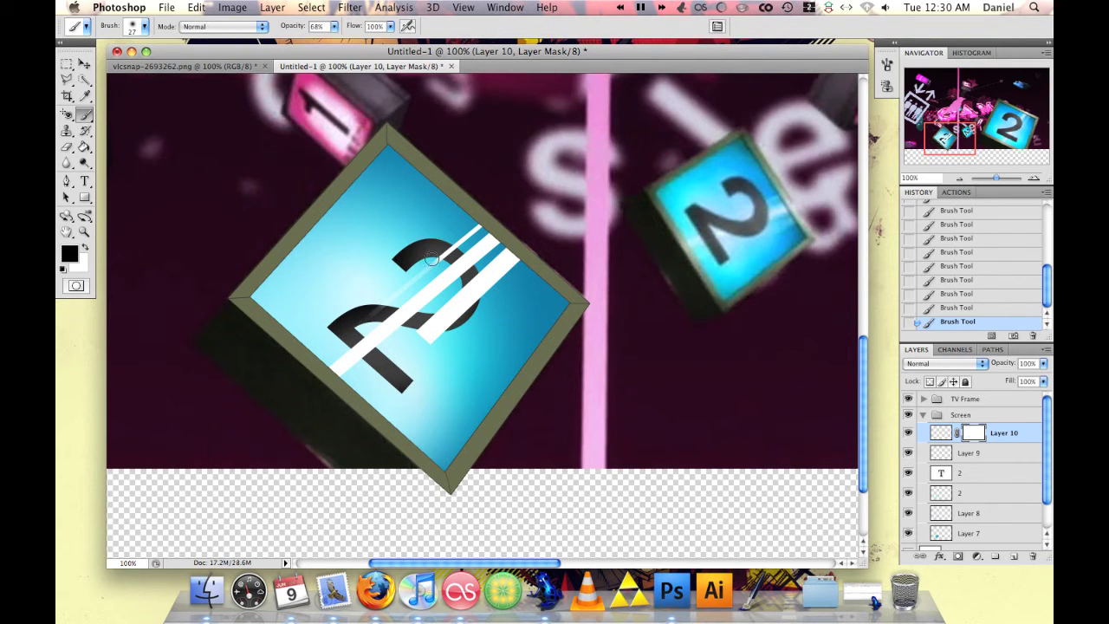
{"action": "key", "text": "4"}
{"action": "key", "text": "7"}
{"action": "left_click_drag", "start_coordinate": [442, 251], "coordinate": [494, 217]}
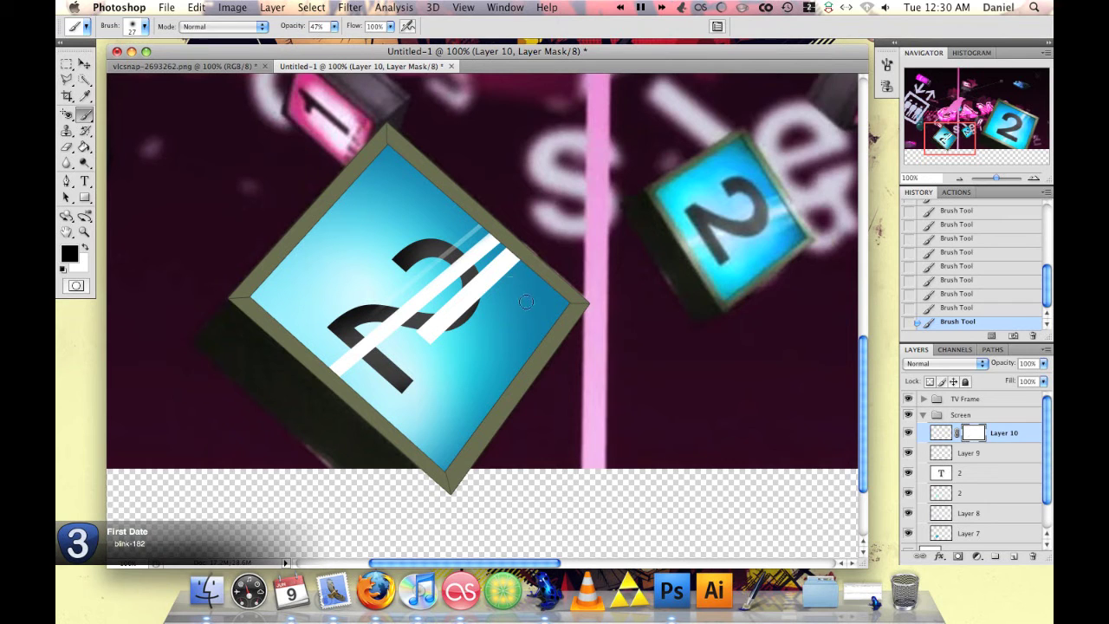
{"action": "left_click", "coordinate": [934, 310]}
{"action": "left_click", "coordinate": [144, 26]}
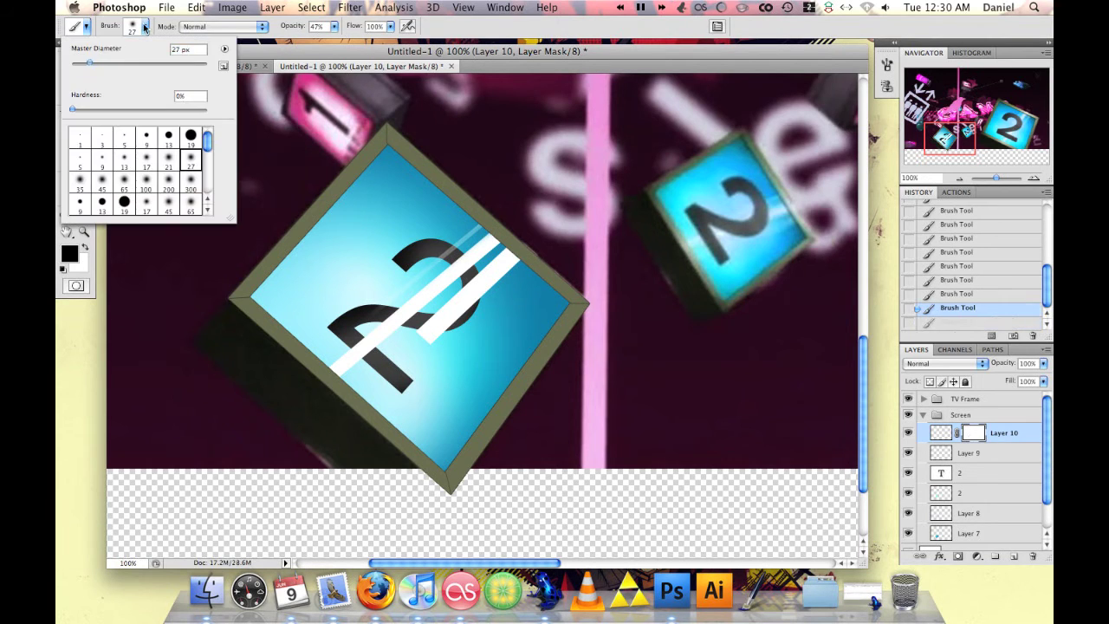
{"action": "left_click_drag", "start_coordinate": [343, 378], "coordinate": [357, 364]}
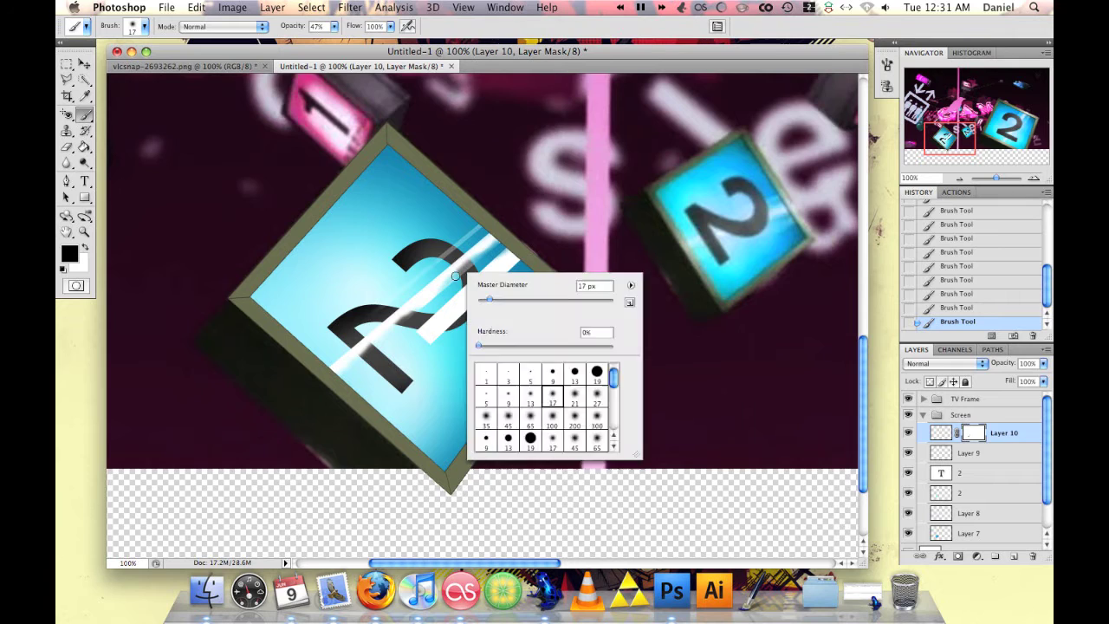
- Step back in History to the first brush stroke, zoom in, and dim parts of the stripes
{"action": "mouse_move", "coordinate": [958, 308]}
{"action": "left_mouse_down"}
{"action": "mouse_move", "coordinate": [953, 280]}
{"action": "mouse_move", "coordinate": [1003, 228]}
{"action": "left_mouse_up"}
{"action": "left_click", "coordinate": [1003, 227]}
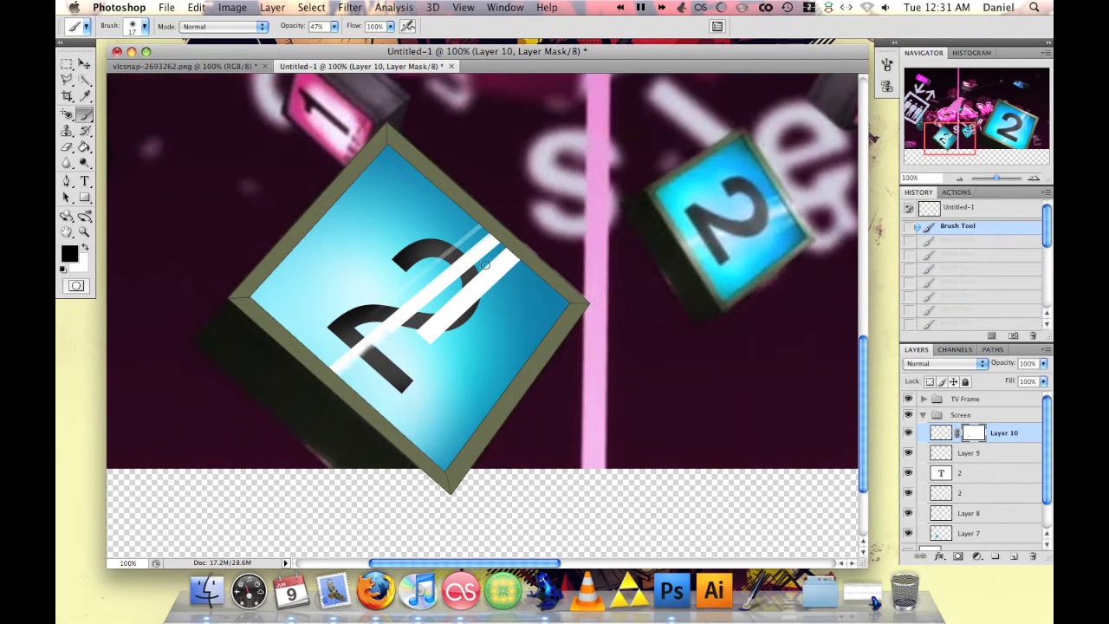
{"action": "left_click_drag", "start_coordinate": [1008, 180], "coordinate": [1016, 179]}
{"action": "left_click_drag", "start_coordinate": [616, 169], "coordinate": [563, 212]}
{"action": "left_click_drag", "start_coordinate": [624, 164], "coordinate": [520, 252]}
{"action": "left_click_drag", "start_coordinate": [564, 212], "coordinate": [459, 295]}
{"action": "mouse_move", "coordinate": [564, 208]}
{"action": "left_mouse_down"}
{"action": "mouse_move", "coordinate": [478, 260]}
{"action": "mouse_move", "coordinate": [314, 392]}
{"action": "mouse_move", "coordinate": [644, 184]}
{"action": "left_mouse_up"}
- Darken the glow stripe along its length and across the 2
{"action": "mouse_move", "coordinate": [589, 260]}
{"action": "left_mouse_down"}
{"action": "mouse_move", "coordinate": [520, 312]}
{"action": "mouse_move", "coordinate": [550, 332]}
{"action": "left_mouse_up"}
{"action": "left_click_drag", "start_coordinate": [624, 278], "coordinate": [539, 358]}
{"action": "left_click", "coordinate": [951, 130]}
{"action": "mouse_move", "coordinate": [620, 156]}
{"action": "left_mouse_down"}
{"action": "mouse_move", "coordinate": [593, 182]}
{"action": "mouse_move", "coordinate": [546, 177]}
{"action": "mouse_move", "coordinate": [550, 221]}
{"action": "left_mouse_up"}
{"action": "left_click_drag", "start_coordinate": [598, 173], "coordinate": [460, 295]}
{"action": "left_click_drag", "start_coordinate": [559, 212], "coordinate": [324, 414]}
{"action": "left_click_drag", "start_coordinate": [378, 361], "coordinate": [329, 394]}
{"action": "mouse_move", "coordinate": [598, 165]}
{"action": "left_mouse_down"}
{"action": "mouse_move", "coordinate": [459, 252]}
{"action": "mouse_move", "coordinate": [451, 286]}
{"action": "left_mouse_up"}
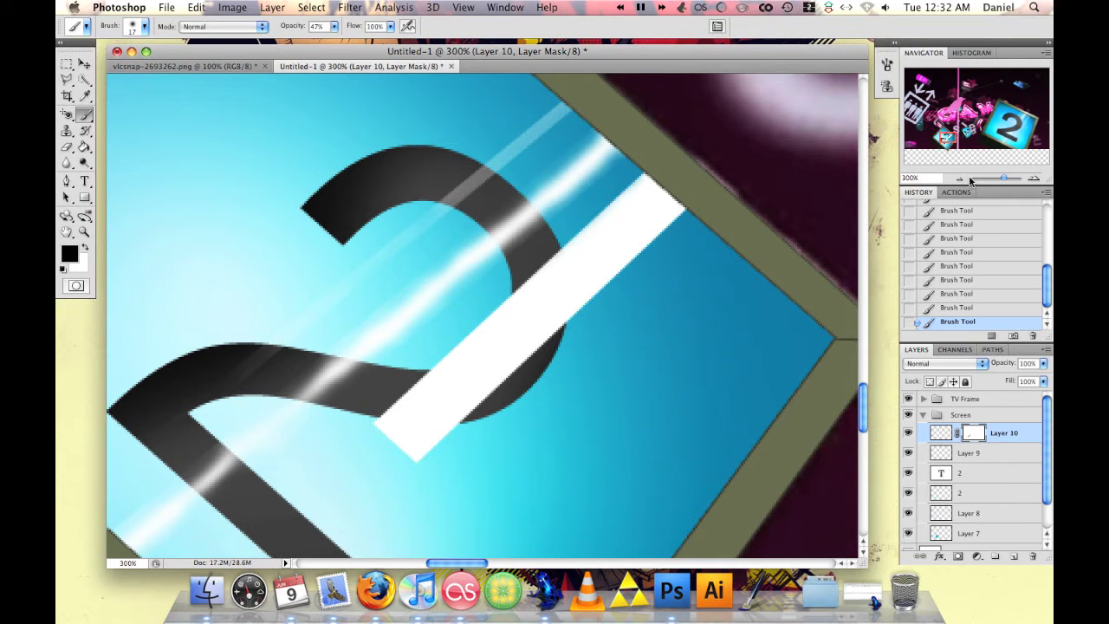
- At 100% view, softly darken the glare streak on the 2 with black at 32% opacity
{"action": "double_click", "coordinate": [969, 179]}
{"action": "left_click", "coordinate": [86, 252]}
{"action": "left_click", "coordinate": [139, 26]}
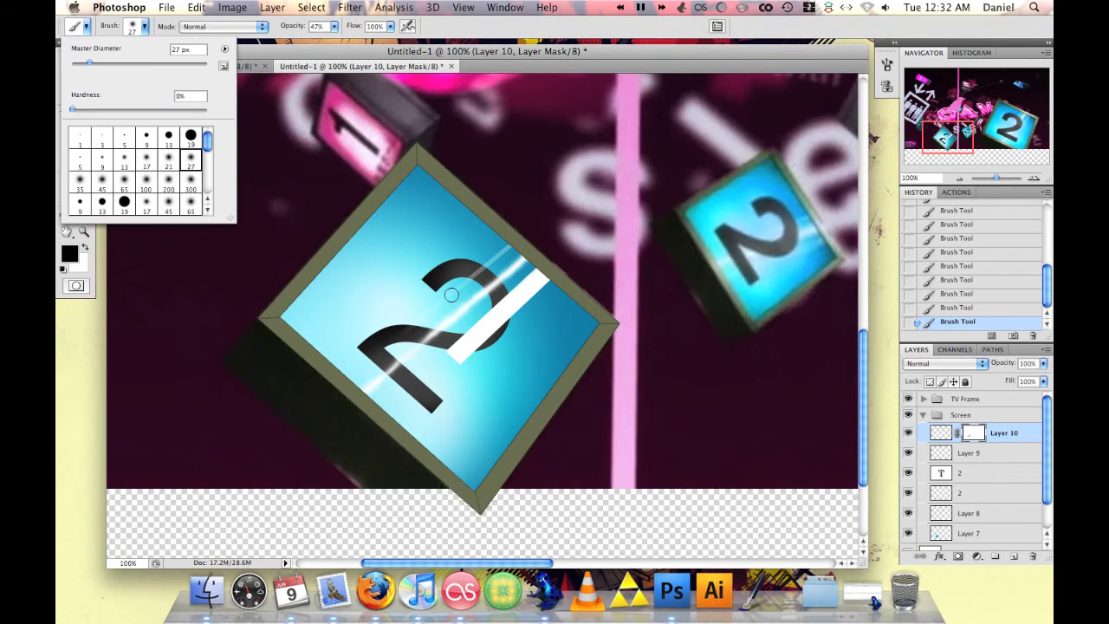
{"action": "key", "text": "Return"}
{"action": "key", "text": "1"}
{"action": "key", "text": "5"}
{"action": "left_click_drag", "start_coordinate": [335, 29], "coordinate": [345, 43]}
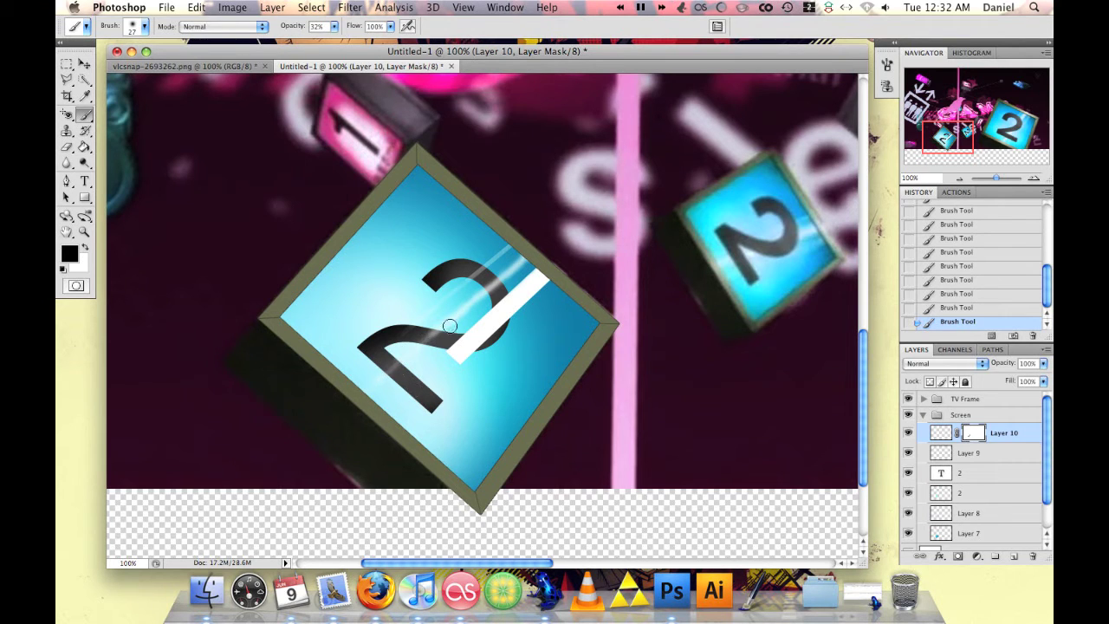
{"action": "left_click_drag", "start_coordinate": [437, 319], "coordinate": [508, 264]}
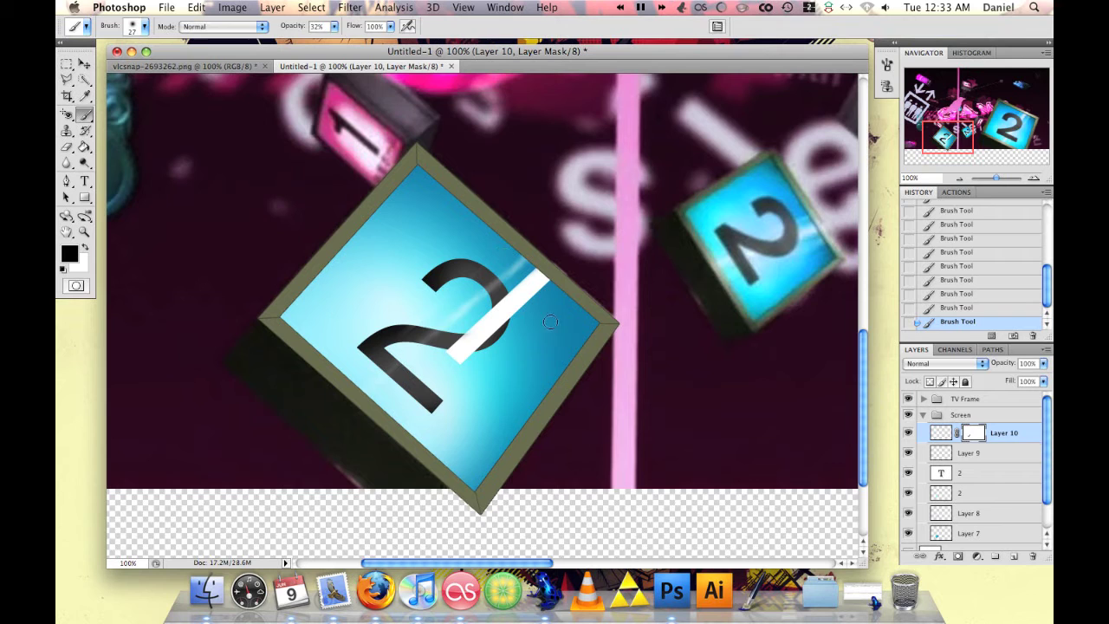
- Trim the white bar's upper end with a 19 px brush at 100% opacity
{"action": "right_click", "coordinate": [211, 144]}
{"action": "key", "text": "0"}
{"action": "left_click_drag", "start_coordinate": [540, 279], "coordinate": [501, 303]}
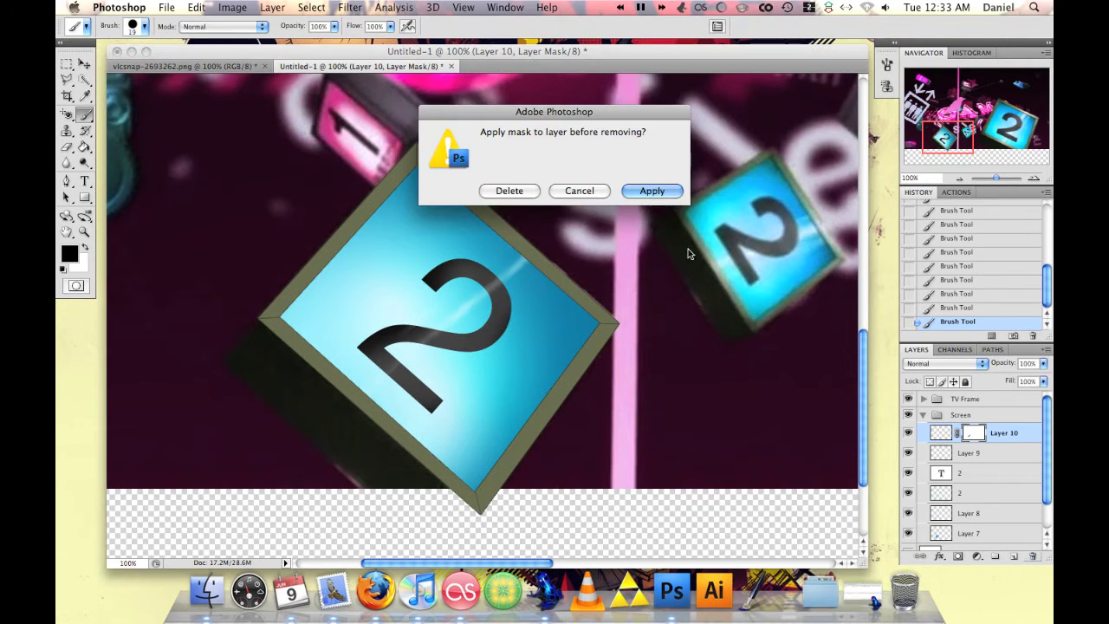
- Delete the stripe layer with its mask, then outline a diagonal streak and fill it white
{"action": "left_click", "coordinate": [512, 188]}
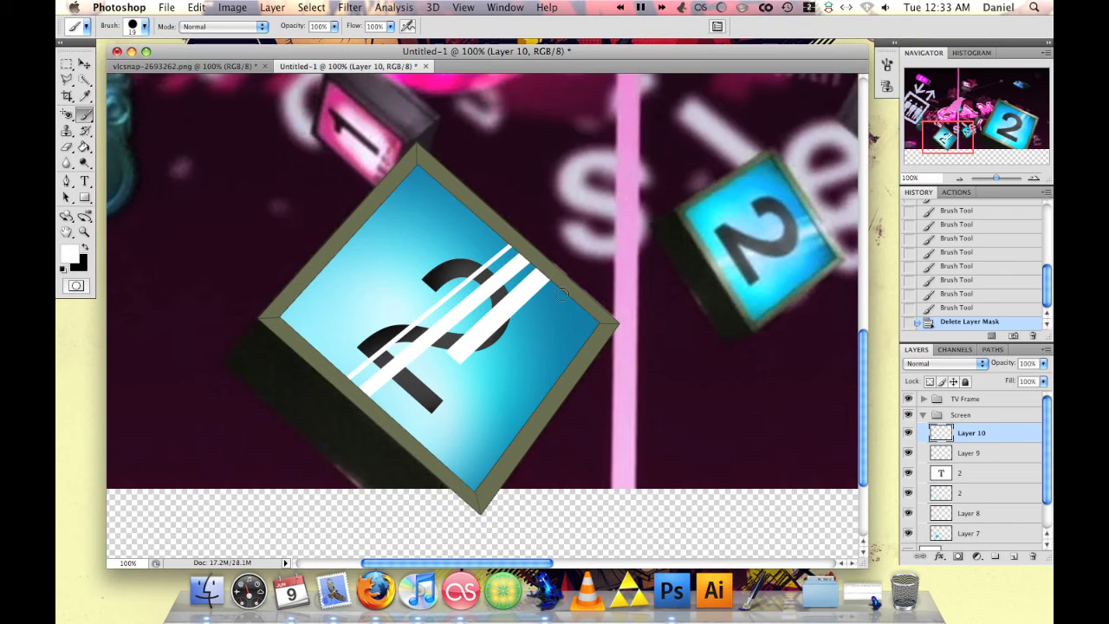
{"action": "left_click", "coordinate": [67, 79]}
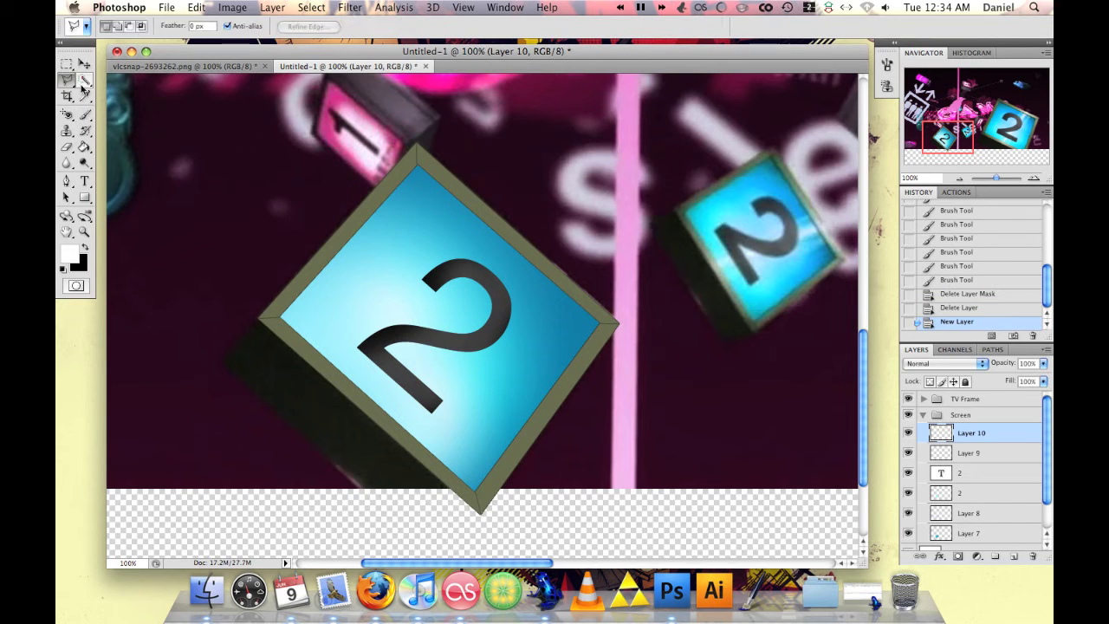
{"action": "left_click", "coordinate": [532, 251]}
{"action": "key", "text": "g"}
{"action": "left_click", "coordinate": [458, 299]}
- Undo the white fill back to the plain streak selection
{"action": "left_click", "coordinate": [311, 7]}
{"action": "left_click", "coordinate": [316, 37]}
{"action": "key", "text": "super+alt+z"}
{"action": "left_click", "coordinate": [311, 7]}
{"action": "key", "text": "super+alt+z"}
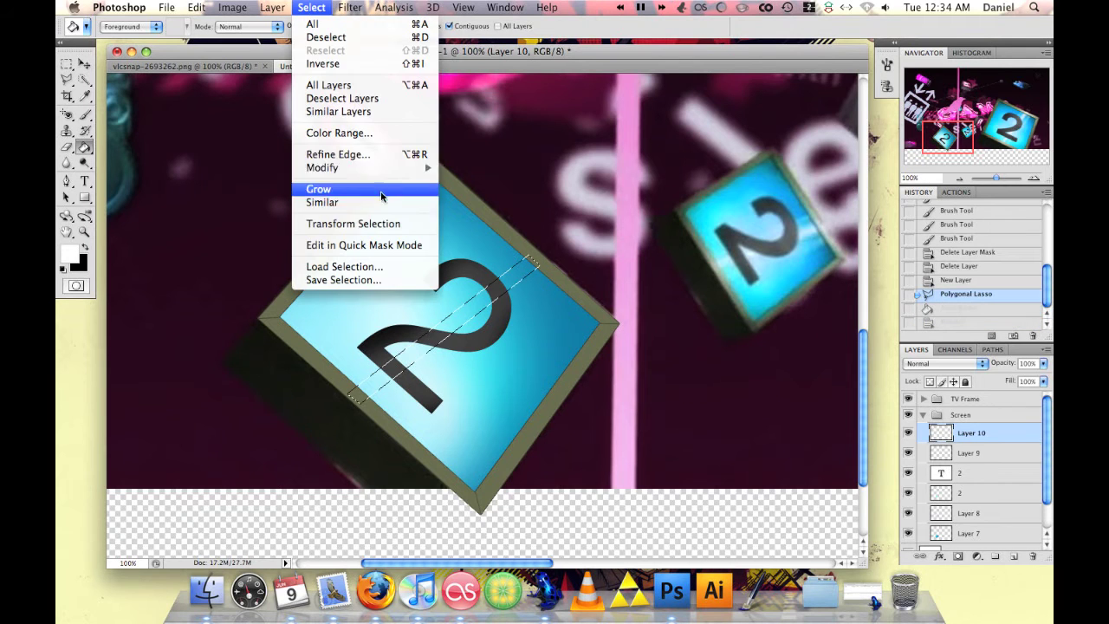
- Feather the streak selection, fill it with white, and deselect
{"action": "left_click", "coordinate": [475, 220]}
{"action": "left_click", "coordinate": [629, 208]}
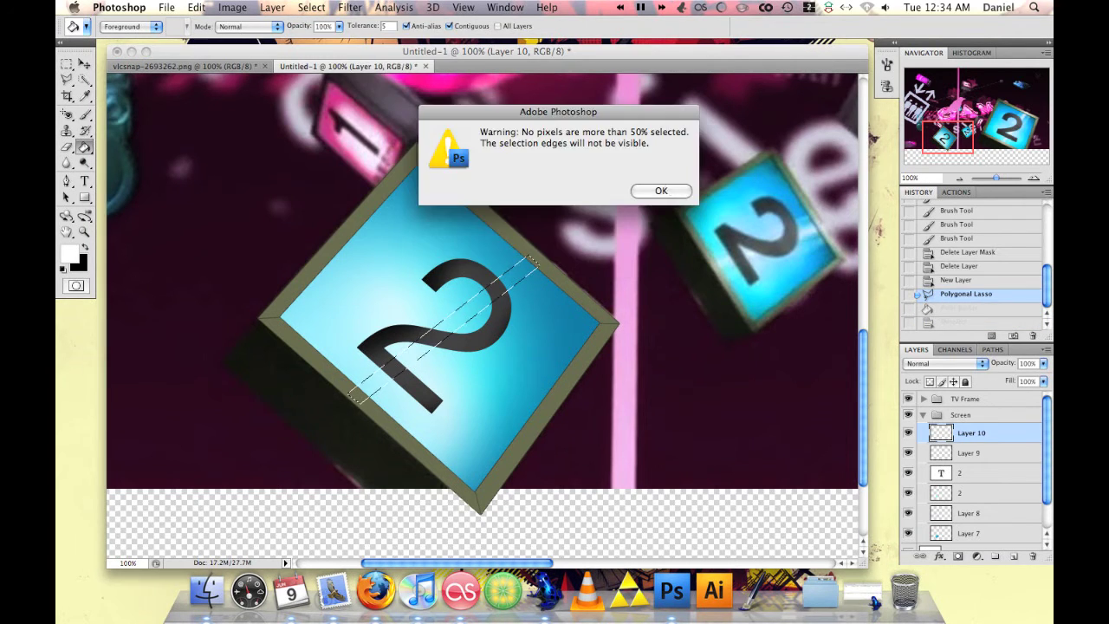
{"action": "left_click", "coordinate": [663, 190]}
{"action": "left_click", "coordinate": [943, 310]}
{"action": "left_click", "coordinate": [311, 7]}
{"action": "left_click", "coordinate": [468, 220]}
{"action": "left_click", "coordinate": [626, 210]}
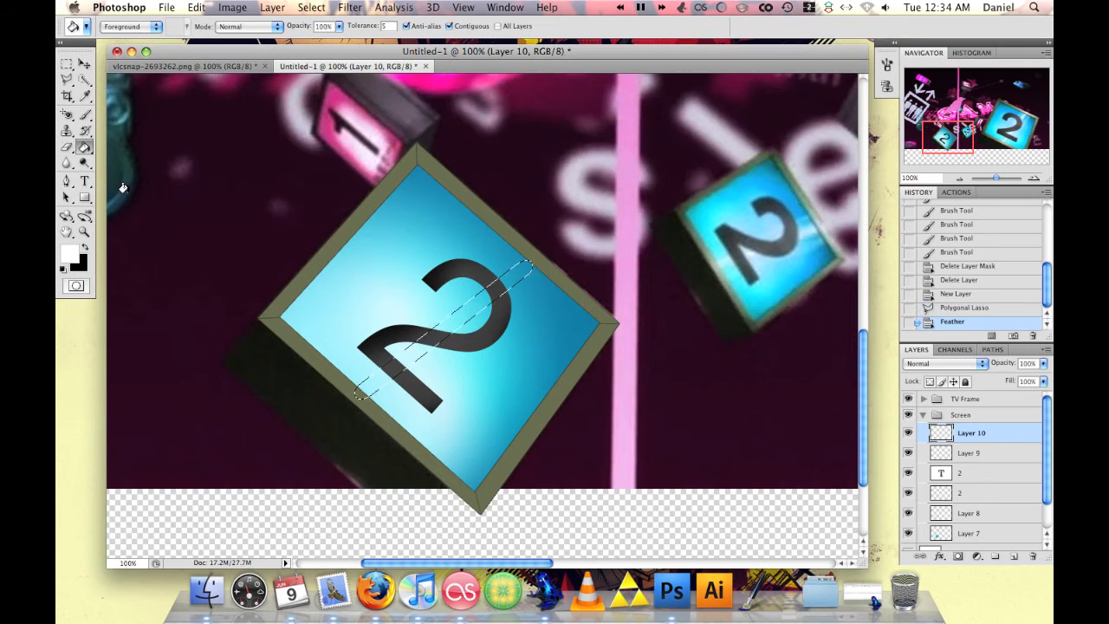
{"action": "left_click", "coordinate": [422, 343]}
{"action": "key", "text": "super+d"}
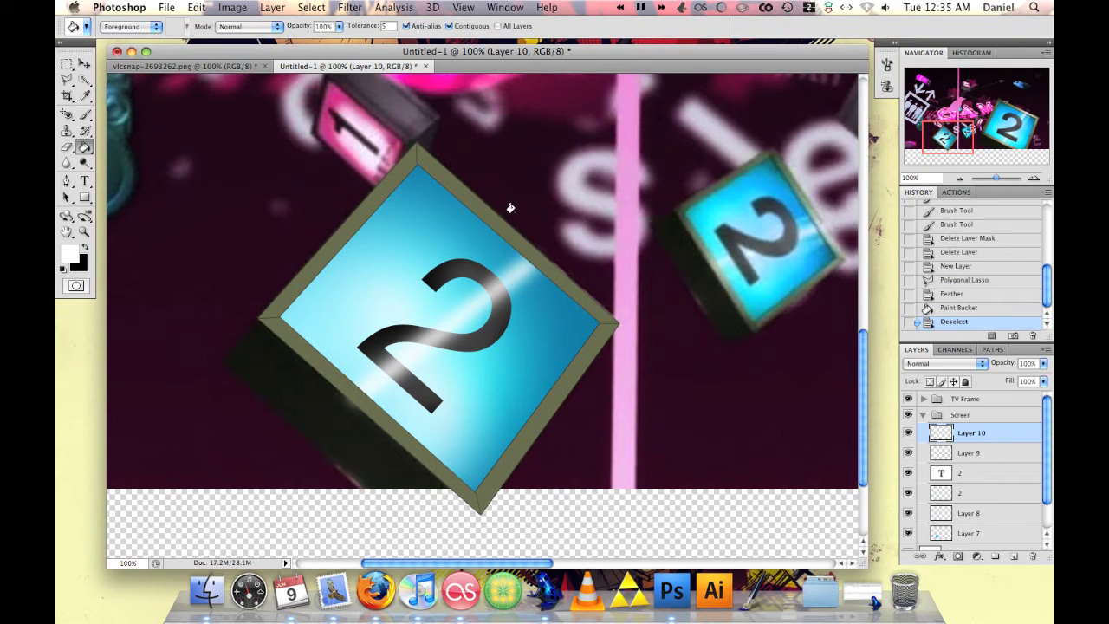
- Outline a second glare streak, feather it, fill it white, and drop the selection
{"action": "left_click", "coordinate": [68, 78]}
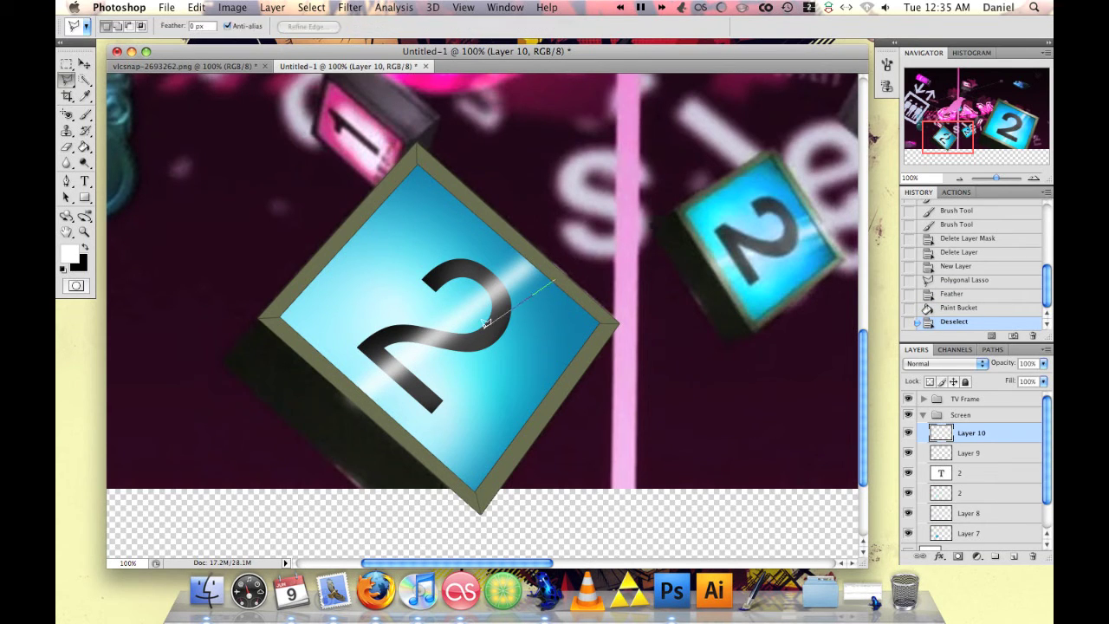
{"action": "left_click", "coordinate": [572, 288]}
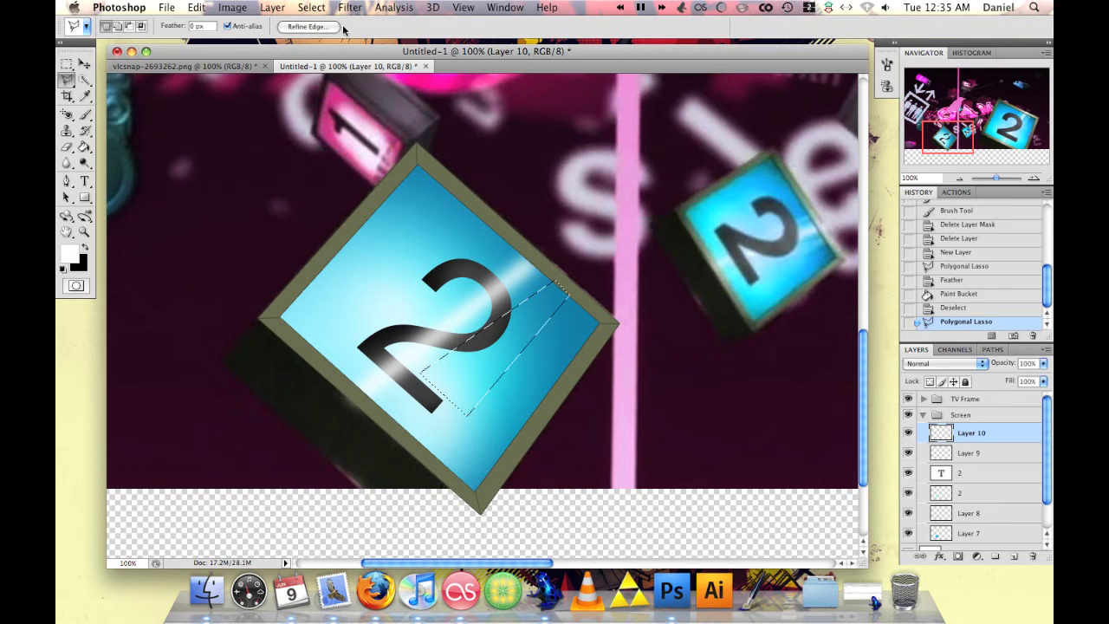
{"action": "left_click", "coordinate": [350, 7]}
{"action": "left_click", "coordinate": [451, 223]}
{"action": "key", "text": "Return"}
{"action": "key", "text": "g"}
{"action": "left_click", "coordinate": [503, 342]}
{"action": "left_click", "coordinate": [312, 7]}
{"action": "left_click", "coordinate": [316, 37]}
{"action": "key", "text": "shift+g"}
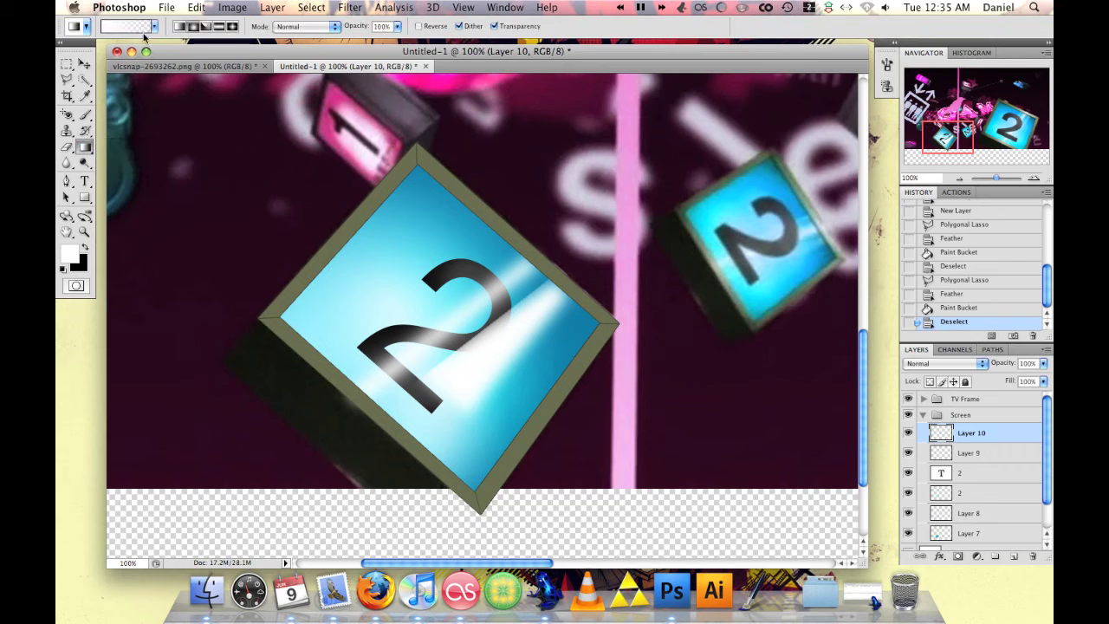
- Fill a white streak on a new layer and fade it and Layer 10 with gradient masks
{"action": "key", "text": "ctrl+alt+z"}
{"action": "key", "text": "ctrl+alt+z"}
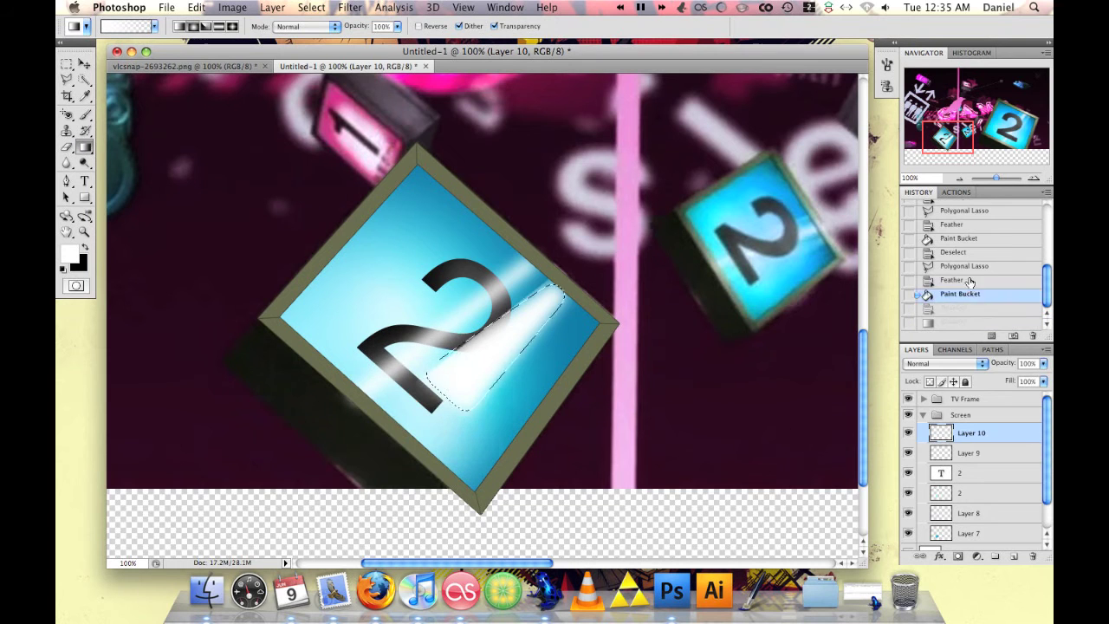
{"action": "key", "text": "ctrl+shift+alt+n"}
{"action": "left_click_drag", "start_coordinate": [85, 147], "coordinate": [130, 160]}
{"action": "left_click", "coordinate": [508, 344]}
{"action": "left_click", "coordinate": [959, 555]}
{"action": "key", "text": "x"}
{"action": "key", "text": "shift+g"}
{"action": "mouse_move", "coordinate": [459, 407]}
{"action": "left_mouse_down"}
{"action": "mouse_move", "coordinate": [483, 364]}
{"action": "mouse_move", "coordinate": [452, 397]}
{"action": "mouse_move", "coordinate": [537, 304]}
{"action": "left_mouse_up"}
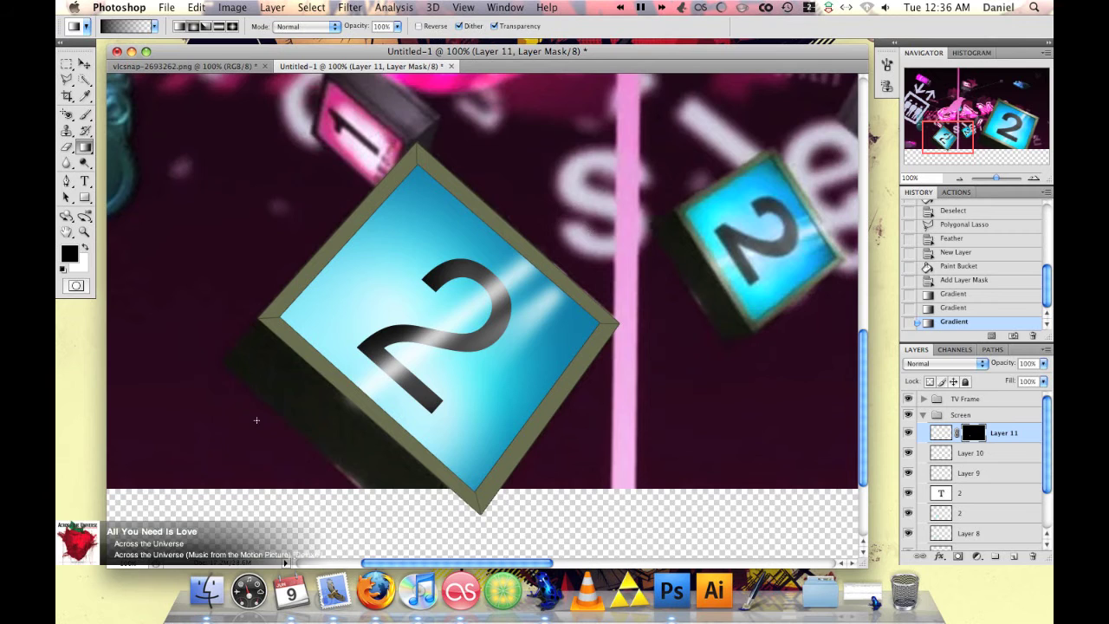
{"action": "left_click", "coordinate": [970, 452]}
{"action": "left_click", "coordinate": [958, 556]}
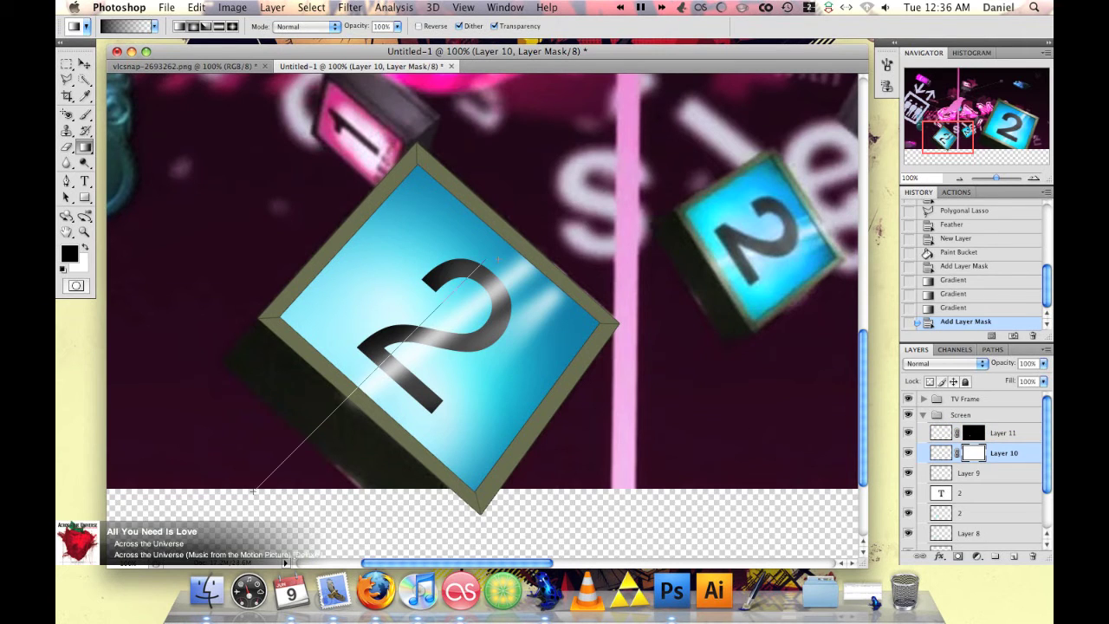
{"action": "left_click_drag", "start_coordinate": [252, 491], "coordinate": [473, 295]}
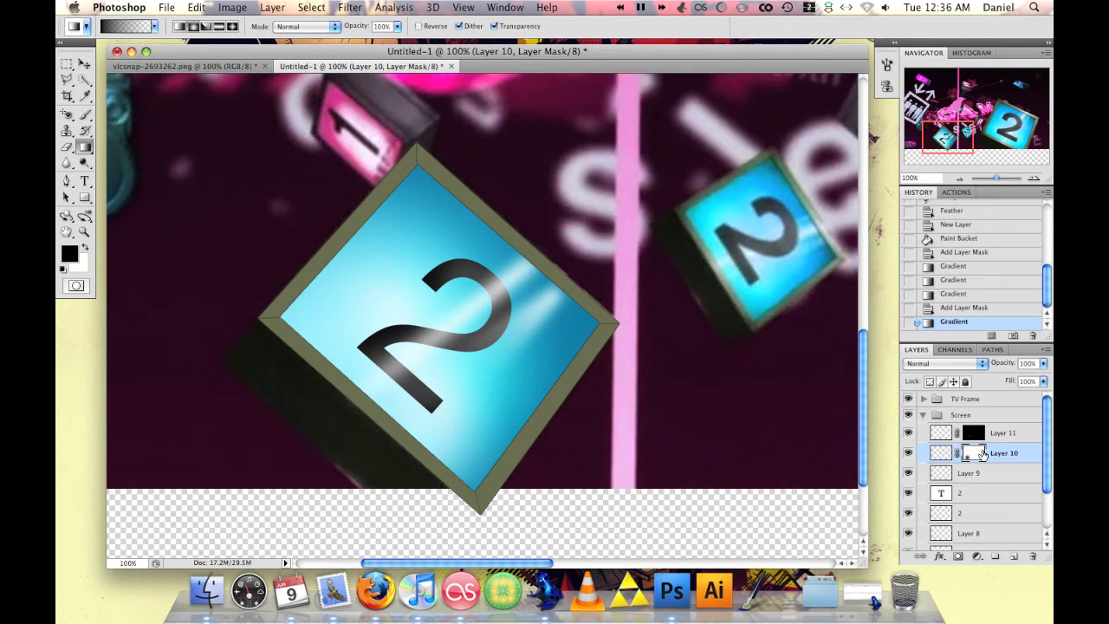
- On a new layer, outline a thin diagonal sliver, feather it, and fill it white
{"action": "key", "text": "x"}
{"action": "key", "text": "ctrl+shift+alt+n"}
{"action": "left_click", "coordinate": [67, 80]}
{"action": "left_click", "coordinate": [513, 247]}
{"action": "left_click", "coordinate": [341, 379]}
{"action": "left_click", "coordinate": [513, 247]}
{"action": "key", "text": "shift+g"}
{"action": "left_click", "coordinate": [445, 299]}
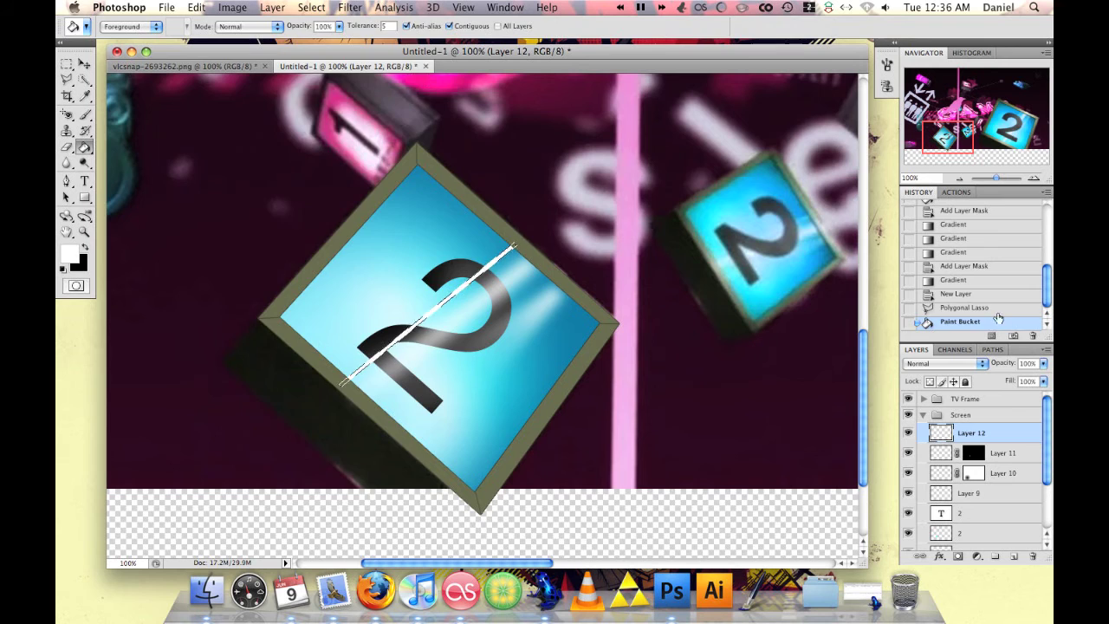
{"action": "key", "text": "ctrl+z"}
{"action": "left_click", "coordinate": [311, 7]}
{"action": "left_click", "coordinate": [471, 220]}
{"action": "left_click", "coordinate": [624, 211]}
{"action": "left_click", "coordinate": [423, 310]}
{"action": "key", "text": "ctrl+d"}
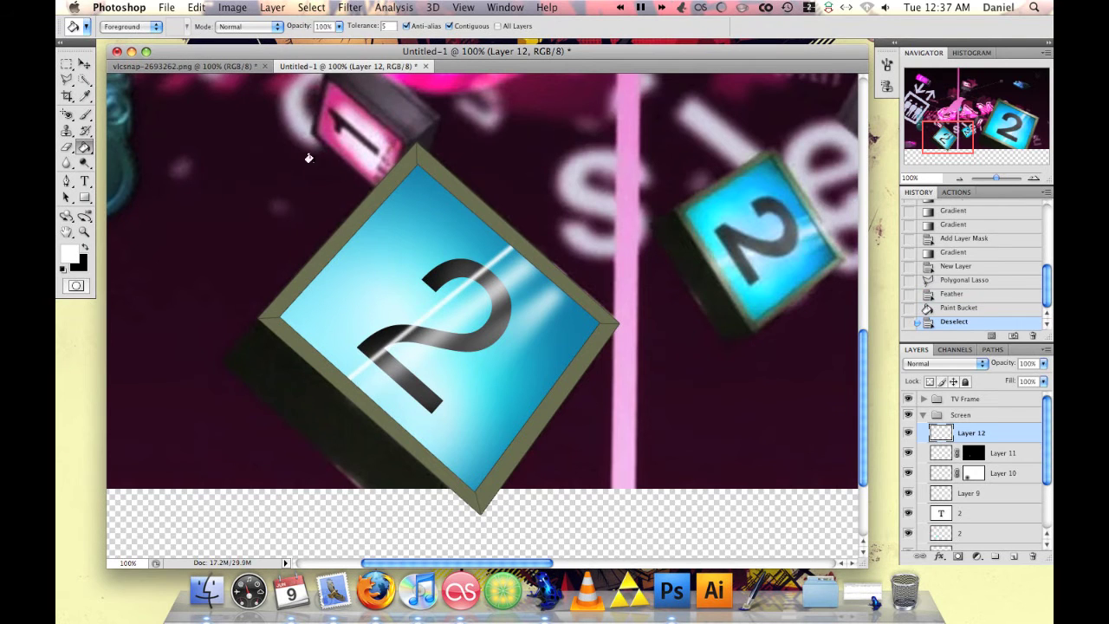
- Fade the thin streak with a gradient layer mask and lower its opacity to 42%
{"action": "left_click_drag", "start_coordinate": [84, 147], "coordinate": [122, 152]}
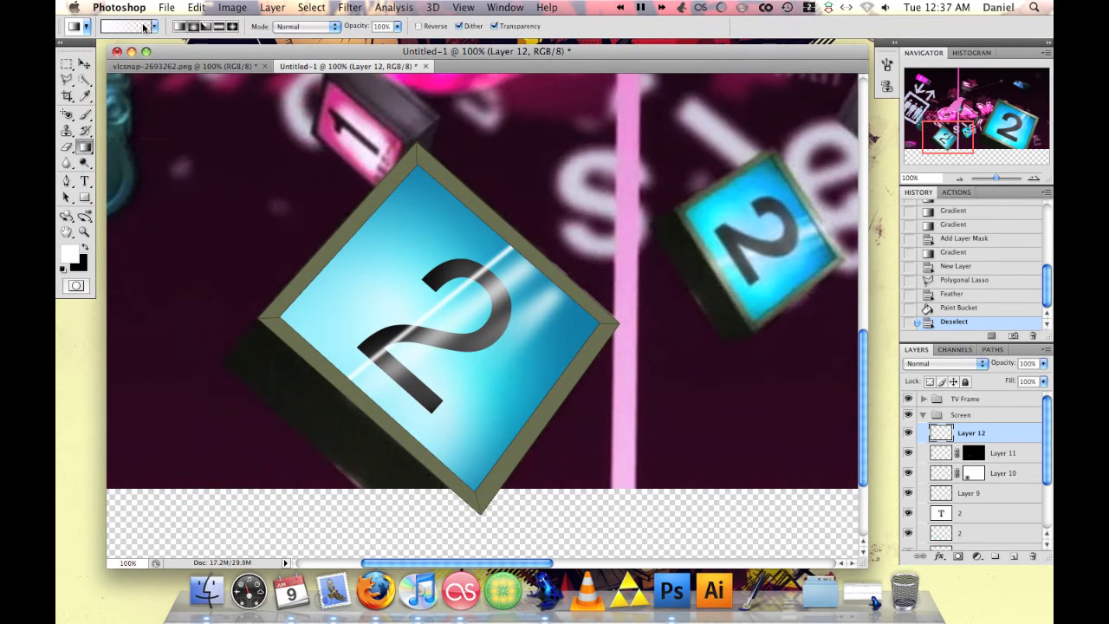
{"action": "left_click_drag", "start_coordinate": [340, 391], "coordinate": [437, 294]}
{"action": "key", "text": "ctrl+z"}
{"action": "left_click", "coordinate": [959, 556]}
{"action": "key", "text": "x"}
{"action": "left_click_drag", "start_coordinate": [348, 382], "coordinate": [530, 232]}
{"action": "mouse_move", "coordinate": [1043, 363]}
{"action": "left_mouse_down"}
{"action": "mouse_move", "coordinate": [1001, 379]}
{"action": "mouse_move", "coordinate": [1012, 379]}
{"action": "left_mouse_up"}
- Set the Layer 11 streak to about 58% opacity and nudge Layer 12's thin streak into place
{"action": "left_click", "coordinate": [1003, 453]}
{"action": "key", "text": "x"}
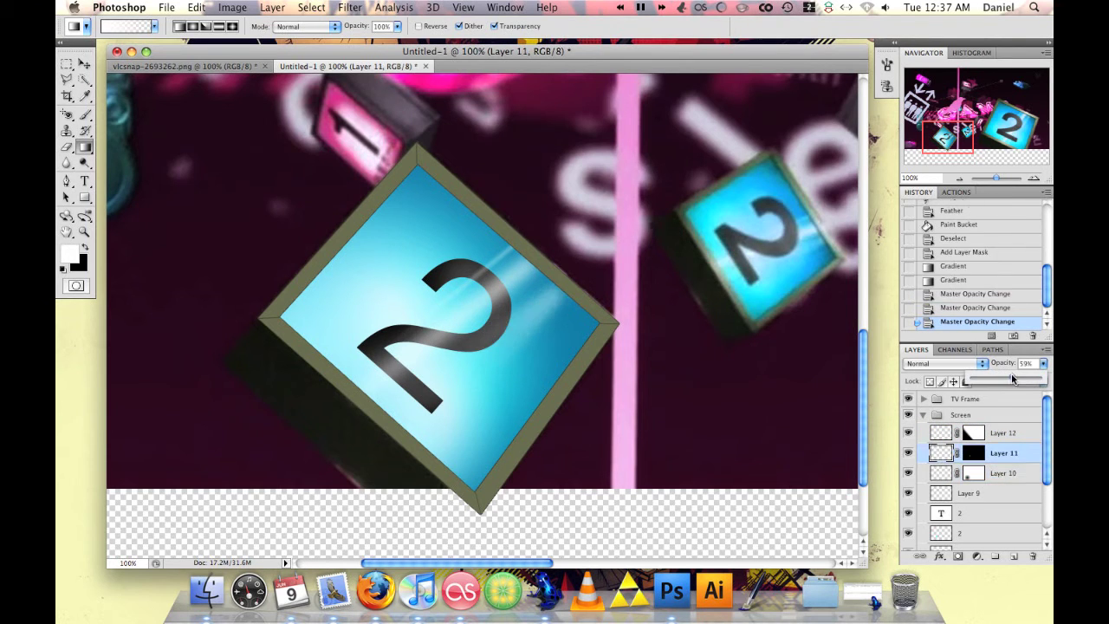
{"action": "left_click", "coordinate": [979, 496]}
{"action": "left_click", "coordinate": [993, 434]}
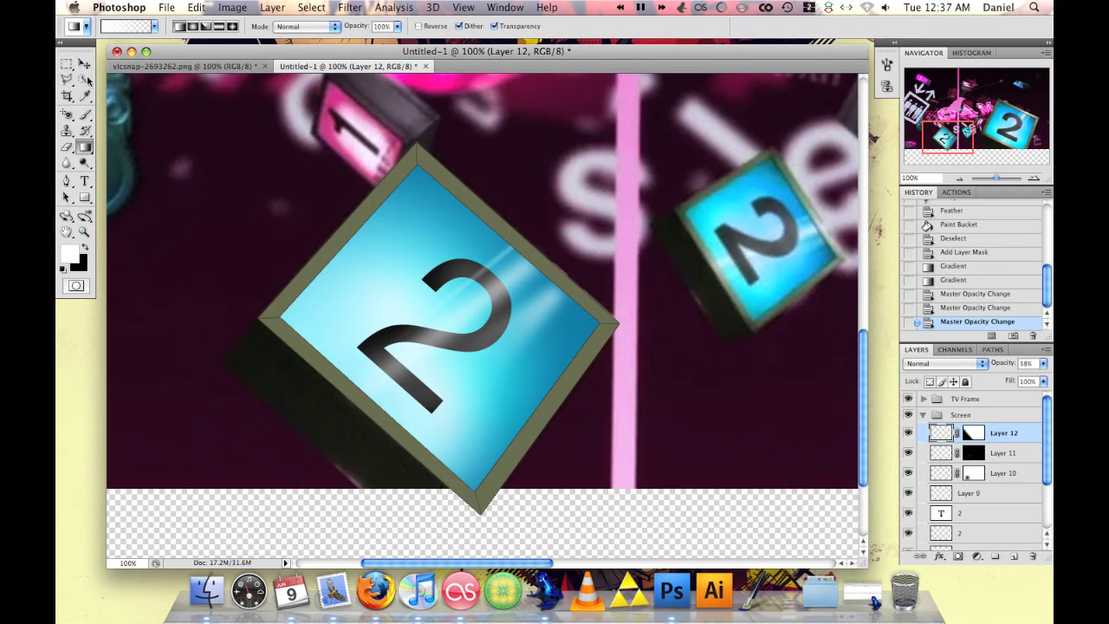
{"action": "key", "text": "v"}
{"action": "left_click_drag", "start_coordinate": [421, 240], "coordinate": [420, 252]}
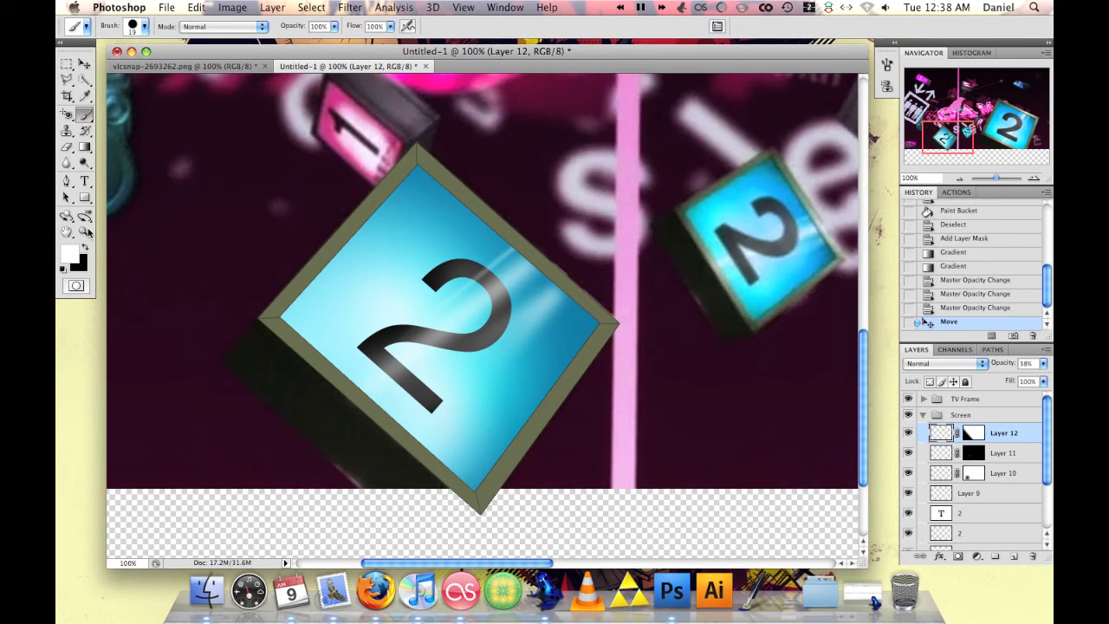
- Sample bright cyan from the screen and set up a soft 300 px brush on a new layer
{"action": "left_click", "coordinate": [84, 96]}
{"action": "left_click", "coordinate": [729, 207]}
{"action": "left_click", "coordinate": [1014, 557]}
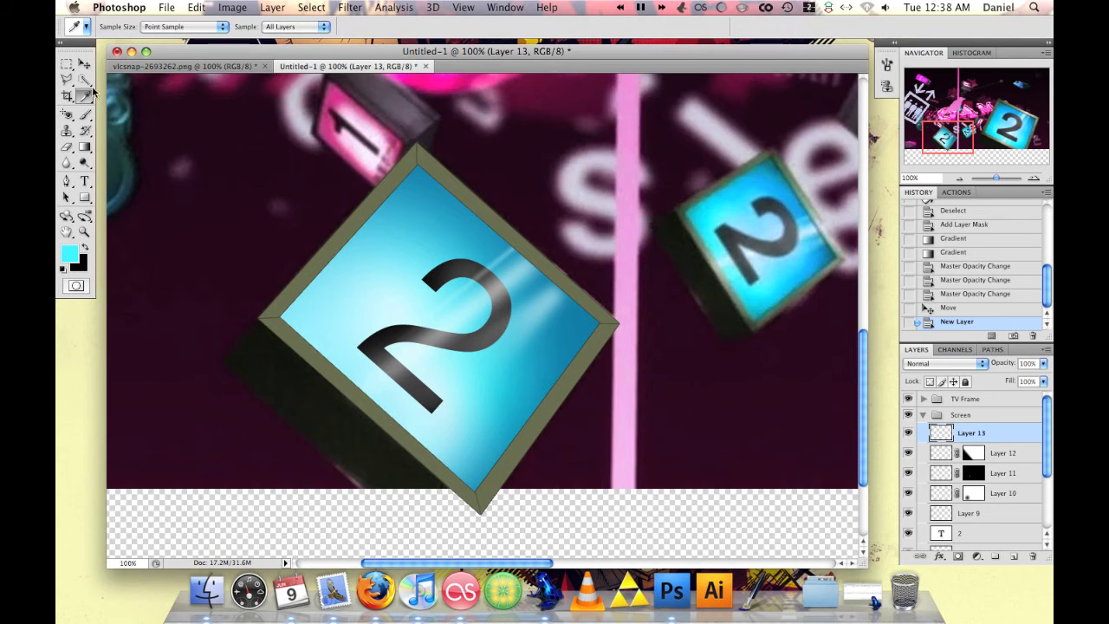
{"action": "left_click", "coordinate": [84, 114]}
{"action": "left_click", "coordinate": [144, 26]}
{"action": "left_click", "coordinate": [190, 174]}
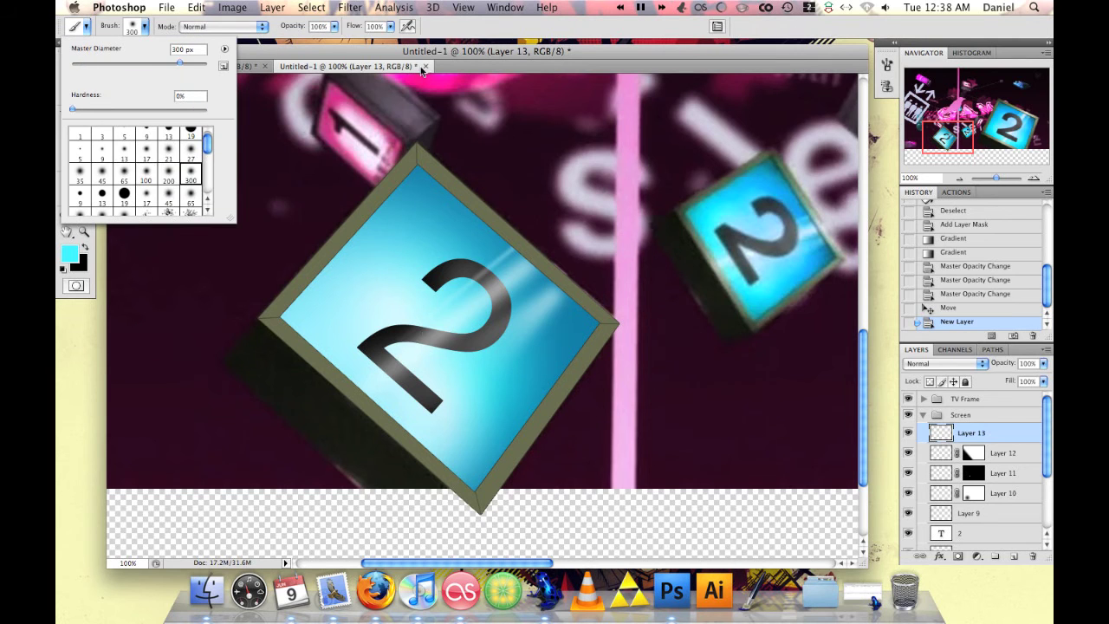
{"action": "left_click", "coordinate": [297, 222]}
{"action": "left_click_drag", "start_coordinate": [312, 225], "coordinate": [407, 364]}
{"action": "key", "text": "ctrl+z"}
- Within the frame selection, paint cyan along the screen's inner edge at 37% opacity
{"action": "scroll", "coordinate": [999, 507], "scroll_direction": "down", "scroll_amount": 3}
{"action": "left_click", "coordinate": [997, 514]}
{"action": "left_click", "coordinate": [941, 514], "text": "ctrl"}
{"action": "left_click", "coordinate": [1014, 557]}
{"action": "left_click_drag", "start_coordinate": [347, 223], "coordinate": [486, 286]}
{"action": "left_click", "coordinate": [1043, 363]}
{"action": "key", "text": "3"}
{"action": "key", "text": "7"}
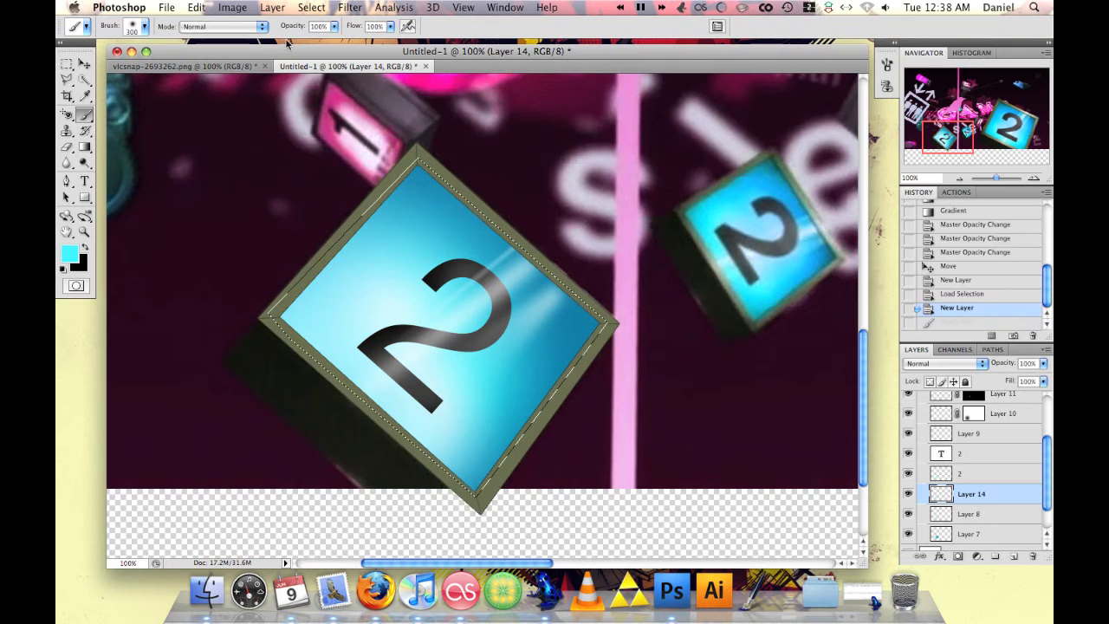
{"action": "left_click_drag", "start_coordinate": [485, 174], "coordinate": [385, 367]}
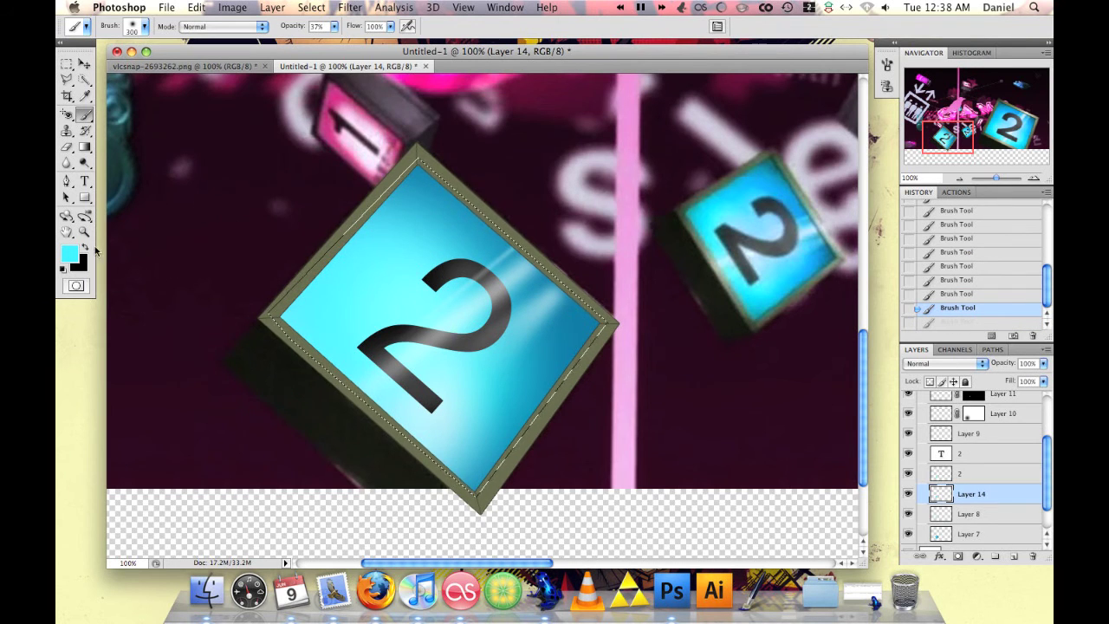
- On a new layer below Layer 7, paint a deeper blue glow on the cube
{"action": "key", "text": "ctrl+shift+alt+n"}
{"action": "key", "text": "ctrl+shift+["}
{"action": "left_click", "coordinate": [568, 440]}
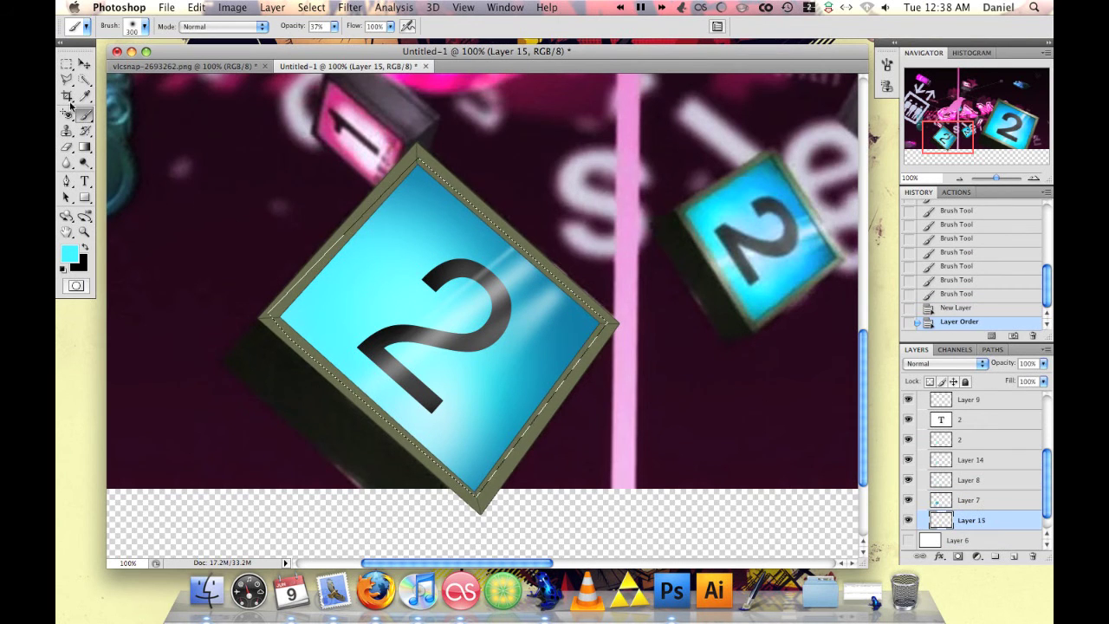
{"action": "left_click", "coordinate": [399, 187], "text": "alt"}
{"action": "mouse_move", "coordinate": [589, 364]}
{"action": "left_mouse_down"}
{"action": "mouse_move", "coordinate": [537, 299]}
{"action": "mouse_move", "coordinate": [589, 347]}
{"action": "left_mouse_up"}
{"action": "left_click_drag", "start_coordinate": [468, 191], "coordinate": [364, 364]}
{"action": "key", "text": "ctrl+alt+z"}
{"action": "key", "text": "ctrl+alt+z"}
{"action": "key", "text": "ctrl+alt+z"}
{"action": "left_click_drag", "start_coordinate": [530, 343], "coordinate": [532, 396]}
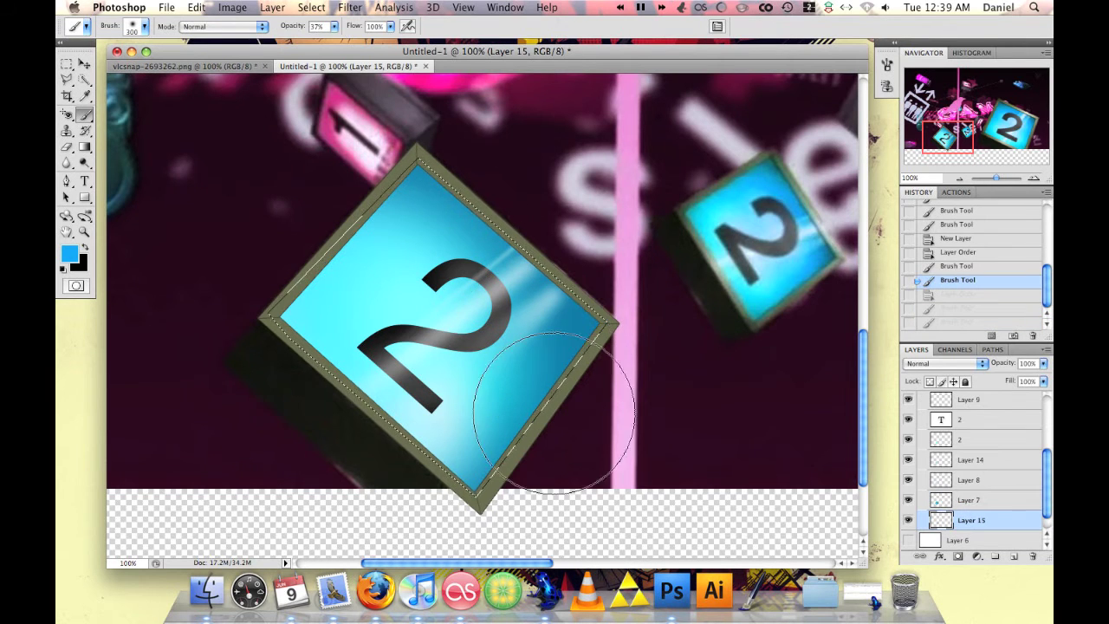
{"action": "left_click_drag", "start_coordinate": [970, 520], "coordinate": [961, 492]}
{"action": "mouse_move", "coordinate": [555, 364]}
{"action": "left_mouse_down"}
{"action": "mouse_move", "coordinate": [495, 223]}
{"action": "mouse_move", "coordinate": [458, 347]}
{"action": "left_mouse_up"}
- Set brush opacity to 24%, add an empty layer with a 100 px brush, and delete Layer 15
{"action": "key", "text": "2"}
{"action": "key", "text": "4"}
{"action": "key", "text": "ctrl+d"}
{"action": "left_click_drag", "start_coordinate": [951, 139], "coordinate": [953, 136]}
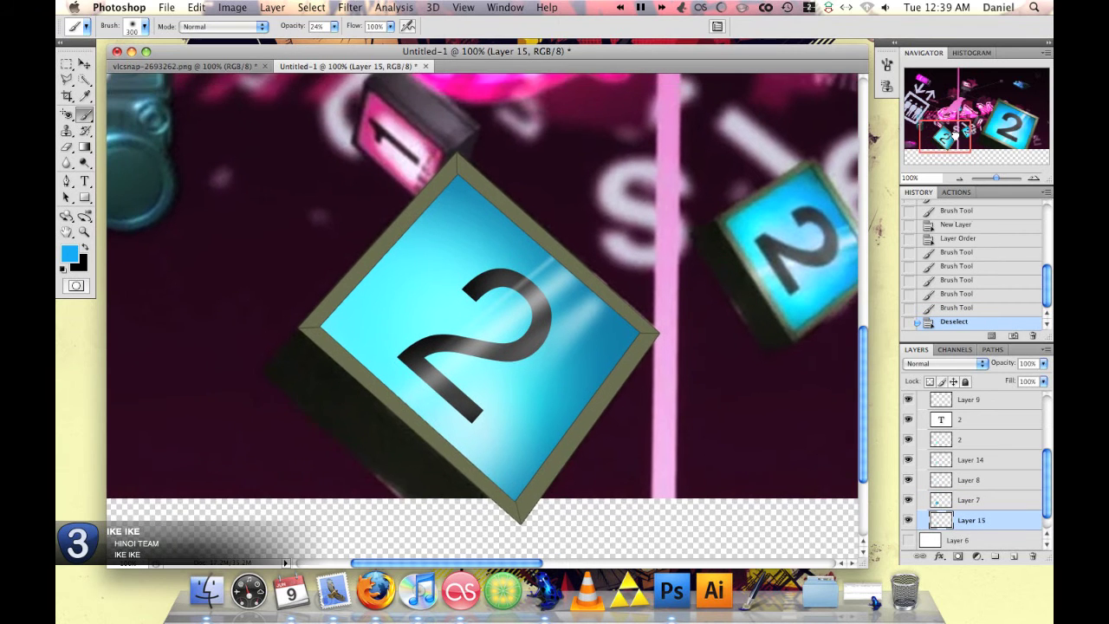
{"action": "left_click", "coordinate": [971, 460]}
{"action": "left_click", "coordinate": [1014, 555]}
{"action": "left_click", "coordinate": [139, 26]}
{"action": "left_click_drag", "start_coordinate": [364, 312], "coordinate": [416, 381]}
{"action": "key", "text": "ctrl+alt+z"}
{"action": "key", "text": "ctrl+alt+z"}
{"action": "scroll", "coordinate": [1049, 477], "scroll_direction": "down", "scroll_amount": 1}
{"action": "left_click_drag", "start_coordinate": [969, 526], "coordinate": [1032, 556]}
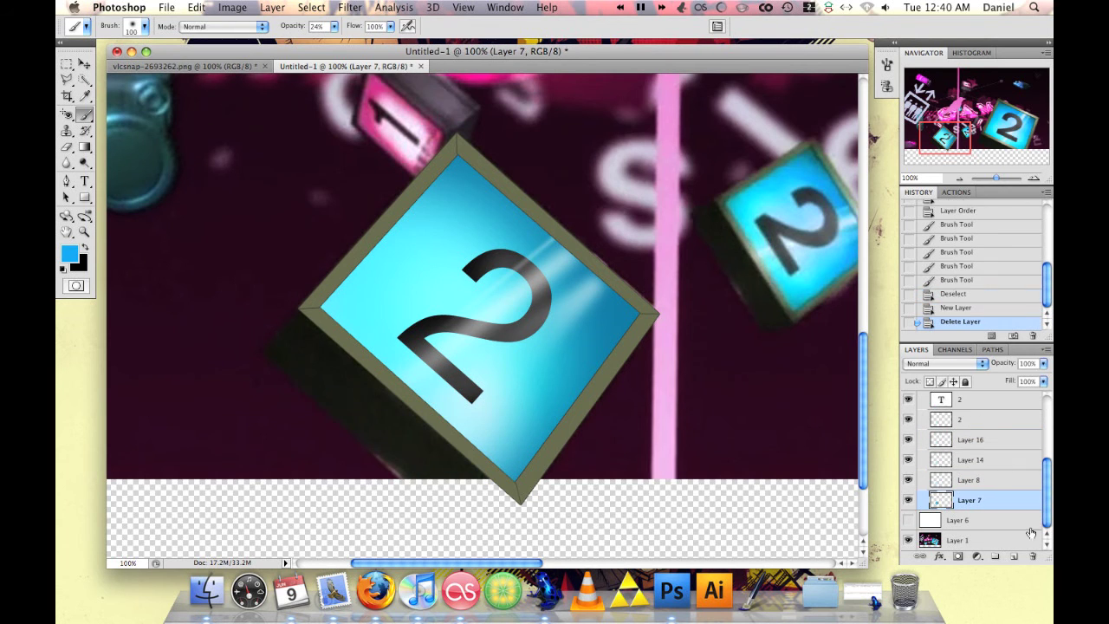
- Within the frame selection, paint cyan and dark teal glow along the screen's edges on Layer 16
{"action": "left_click", "coordinate": [940, 500], "text": "ctrl"}
{"action": "left_click", "coordinate": [970, 439]}
{"action": "left_click_drag", "start_coordinate": [359, 322], "coordinate": [384, 329]}
{"action": "mouse_move", "coordinate": [384, 198]}
{"action": "left_mouse_down"}
{"action": "mouse_move", "coordinate": [381, 231]}
{"action": "mouse_move", "coordinate": [649, 248]}
{"action": "left_mouse_up"}
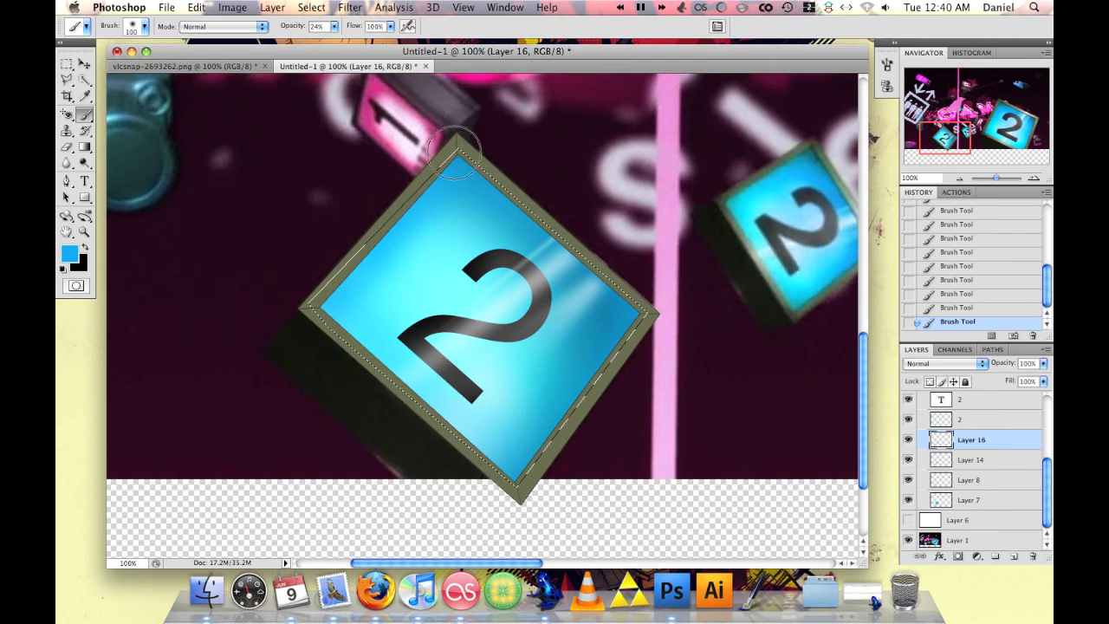
{"action": "left_click", "coordinate": [130, 173], "text": "alt"}
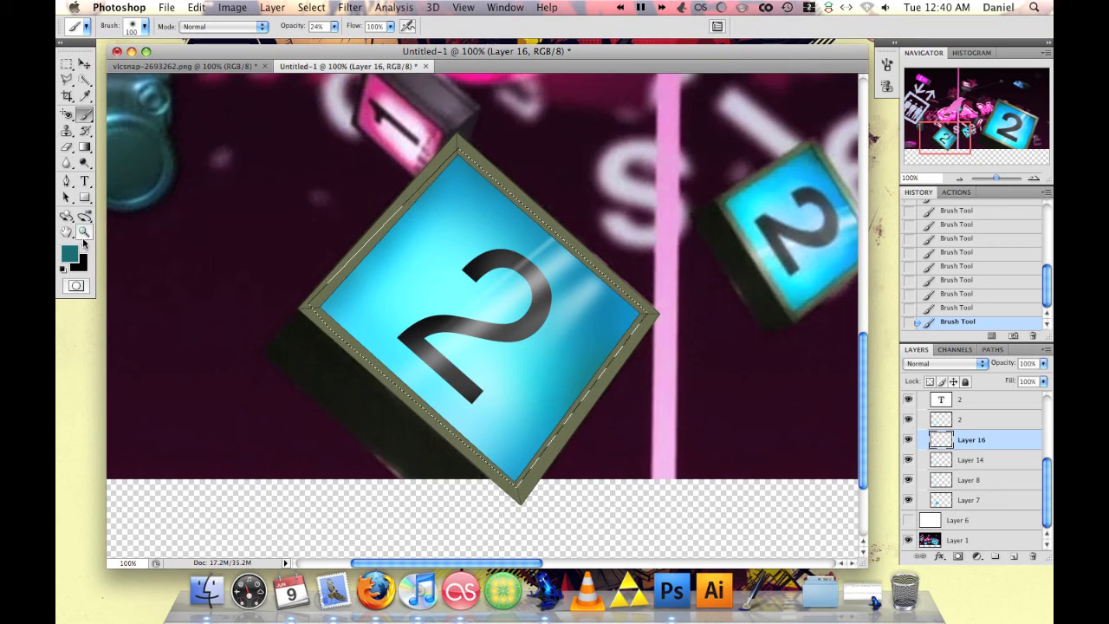
{"action": "left_click", "coordinate": [520, 451], "text": "alt"}
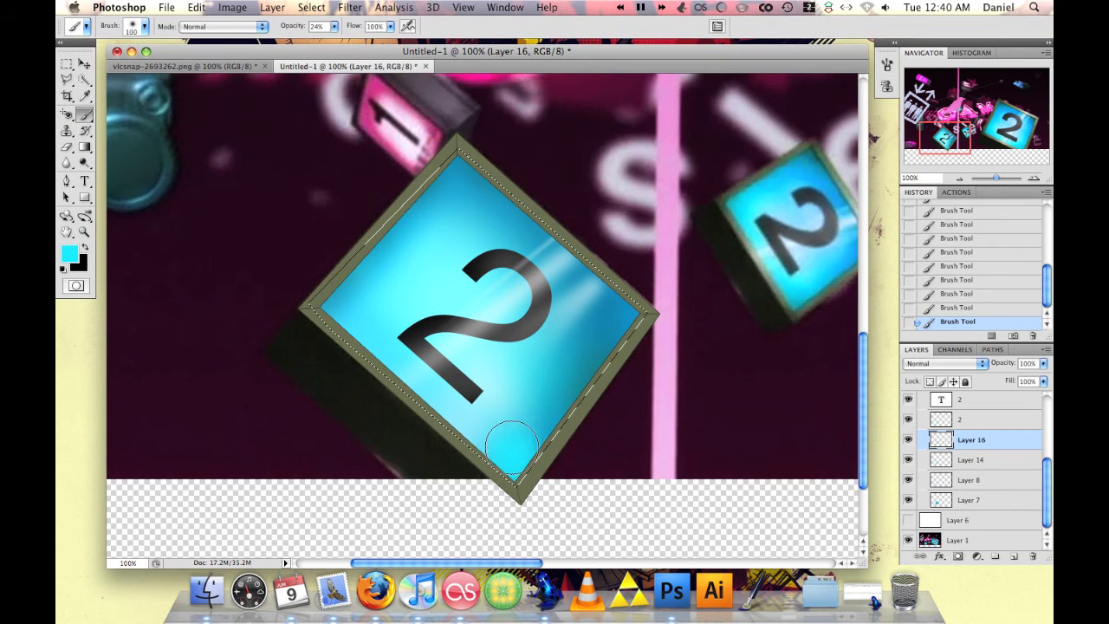
{"action": "scroll", "coordinate": [741, 360], "scroll_direction": "right", "scroll_amount": 3}
{"action": "left_click", "coordinate": [468, 343], "text": "alt"}
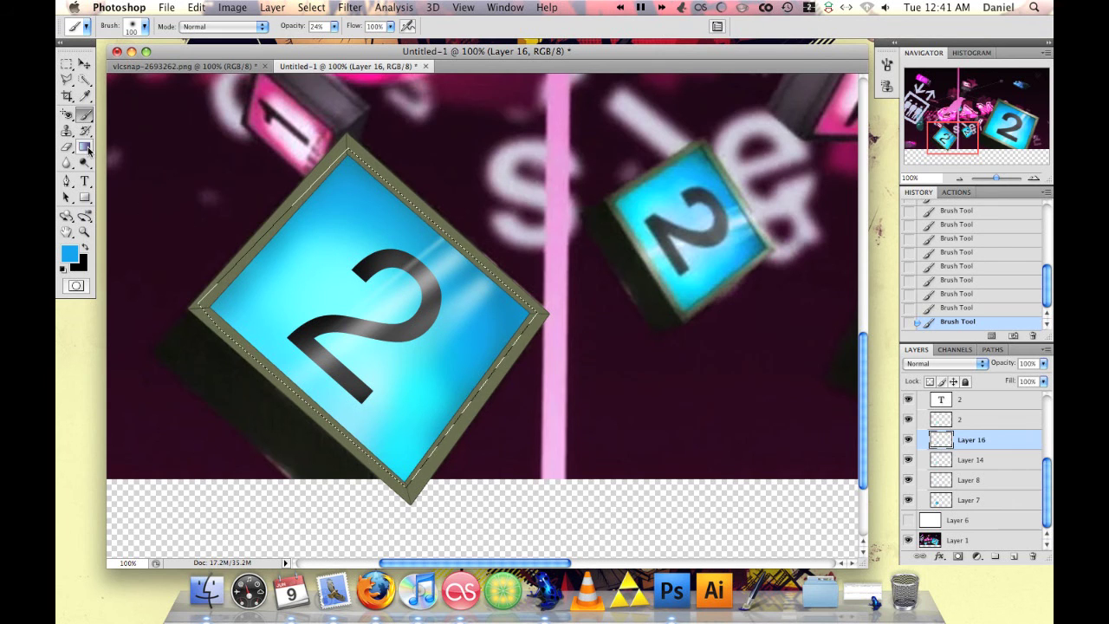
{"action": "left_click", "coordinate": [299, 184], "text": "alt"}
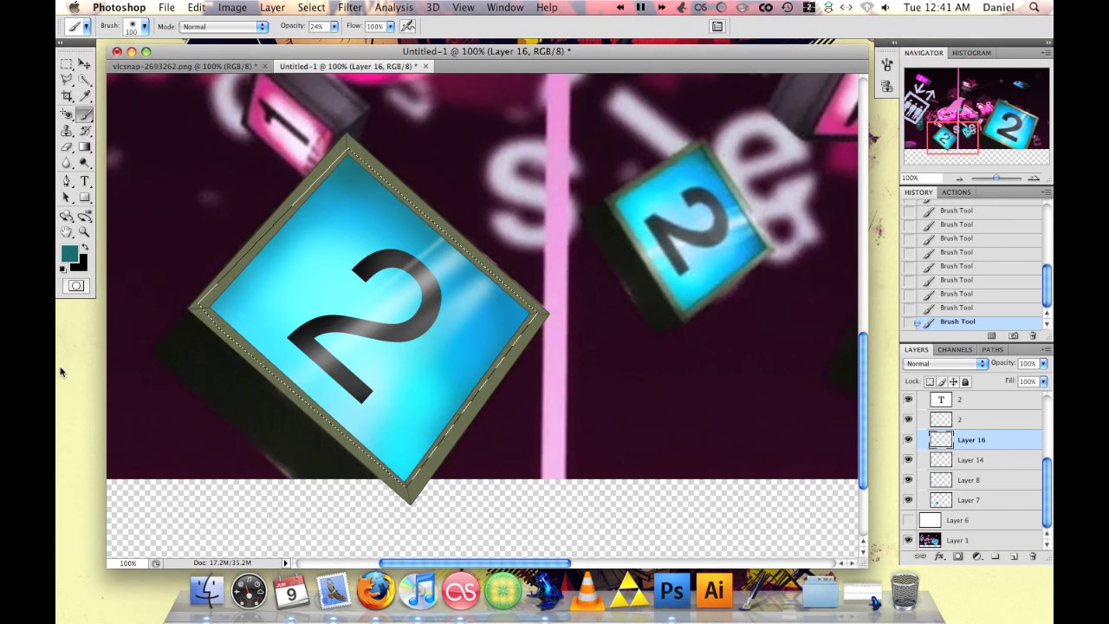
{"action": "left_click", "coordinate": [970, 294]}
{"action": "left_click_drag", "start_coordinate": [360, 449], "coordinate": [200, 290]}
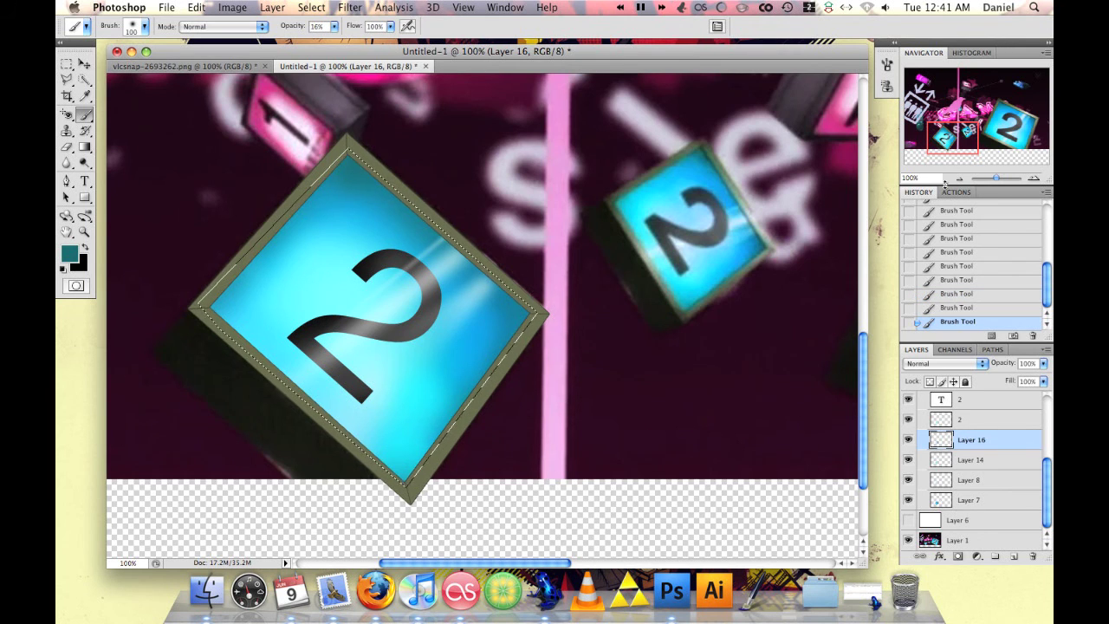
- Deselect, show the white Layer 6 background, and zoom out to view the whole cube
{"action": "left_click", "coordinate": [311, 8]}
{"action": "left_click", "coordinate": [326, 37]}
{"action": "left_click", "coordinate": [908, 520]}
{"action": "key", "text": "ctrl+minus"}
{"action": "key", "text": "ctrl+minus"}
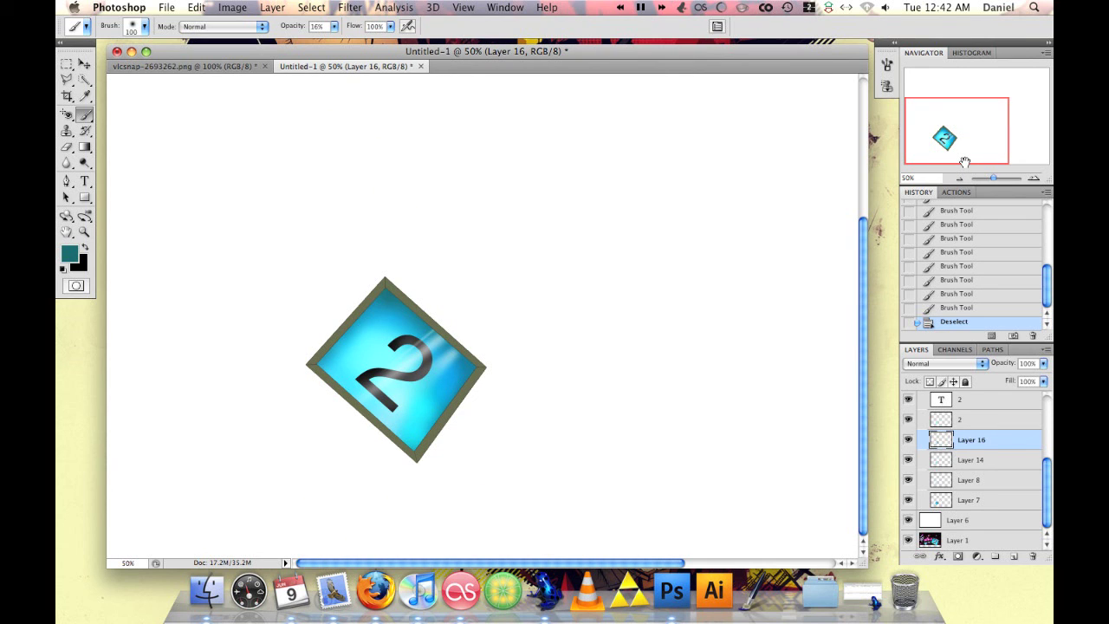
- Hide white Layer 6 so the cube sits over the pink reference collage
{"action": "left_click", "coordinate": [909, 520]}
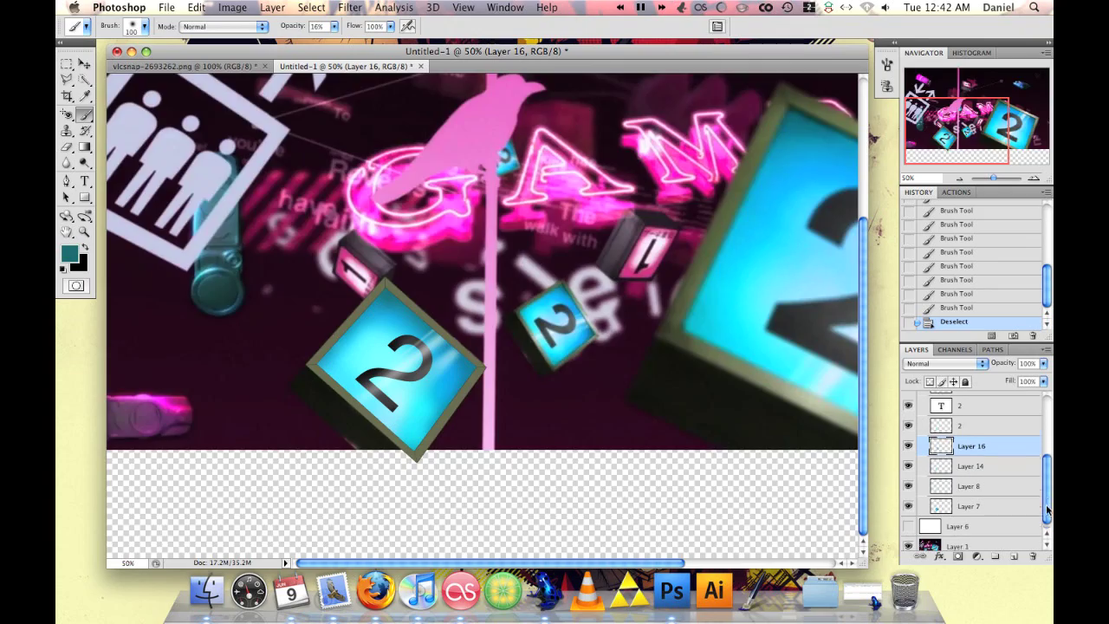